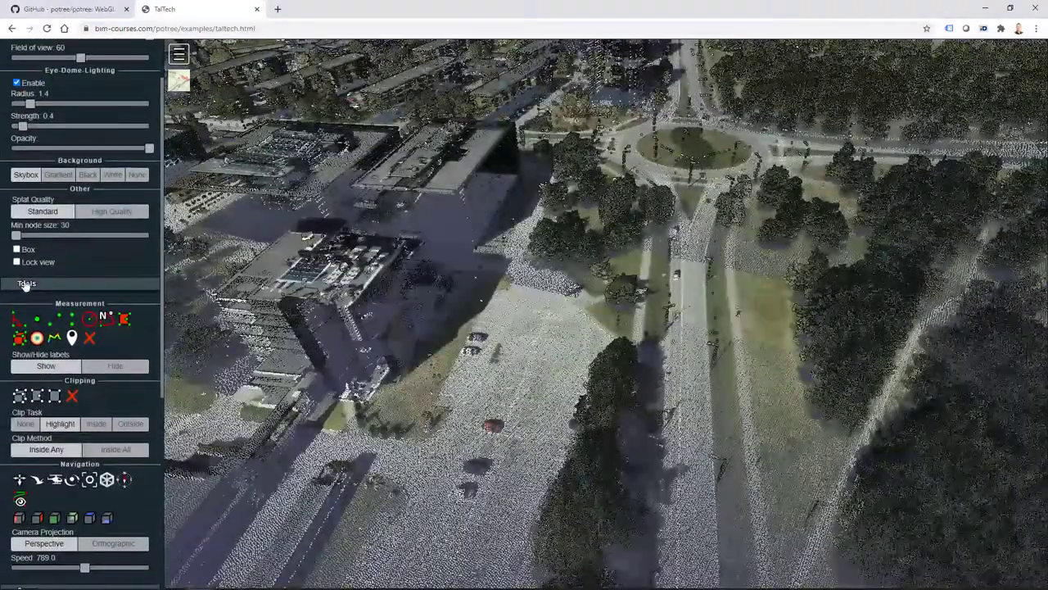
- Place distance measurement points on the parking lot ground, making the first leg 10.03 m
click(506, 288)
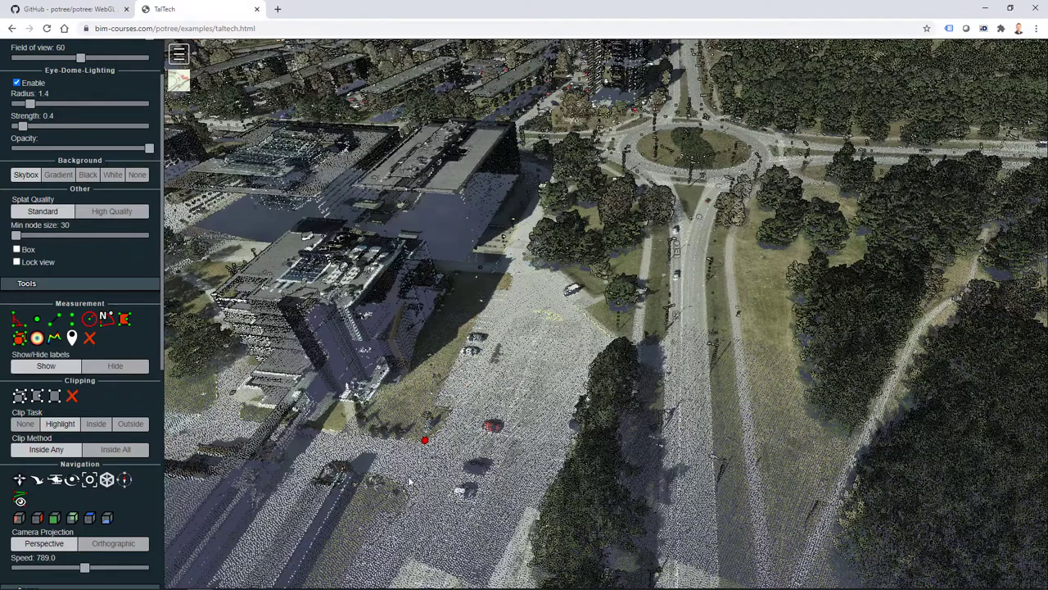
click(424, 440)
click(409, 485)
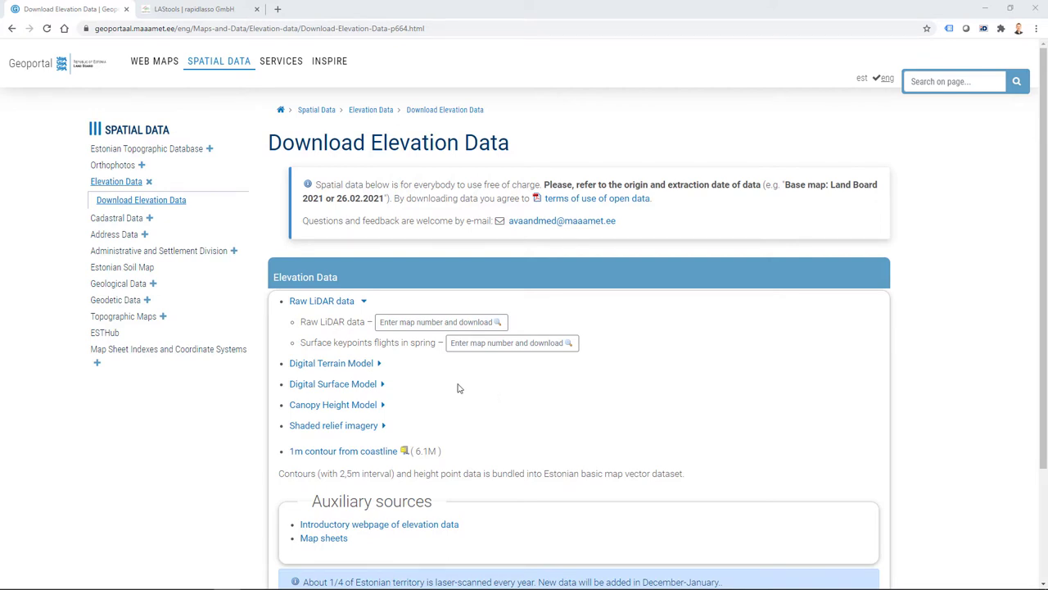
- Zoom and pan the Civil 3D drawing to the red rectangle on the tile grid
mouse_move(382, 579)
click(307, 579)
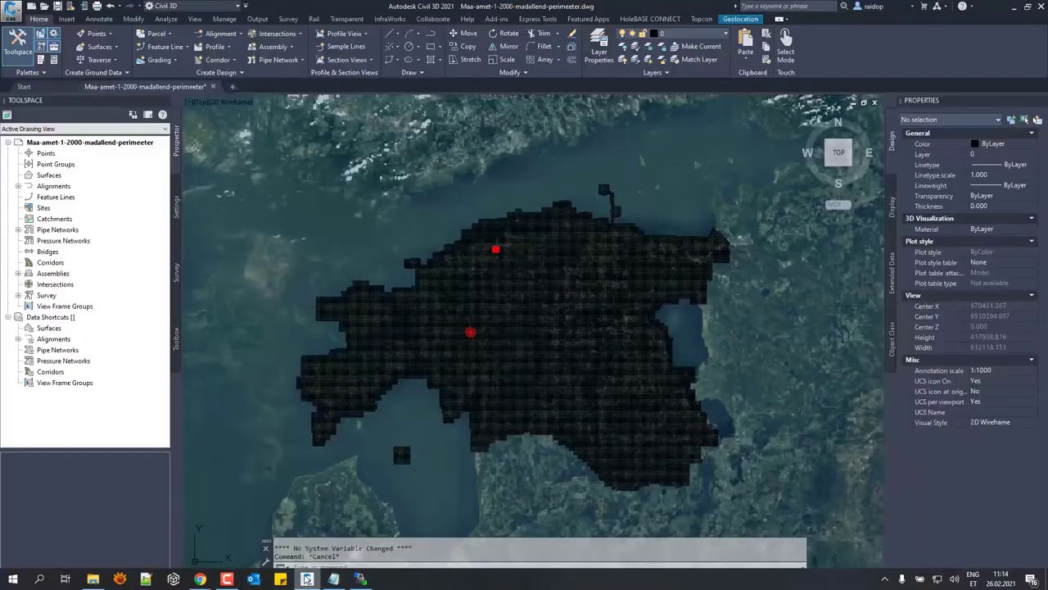
scroll(496, 247, up, 12)
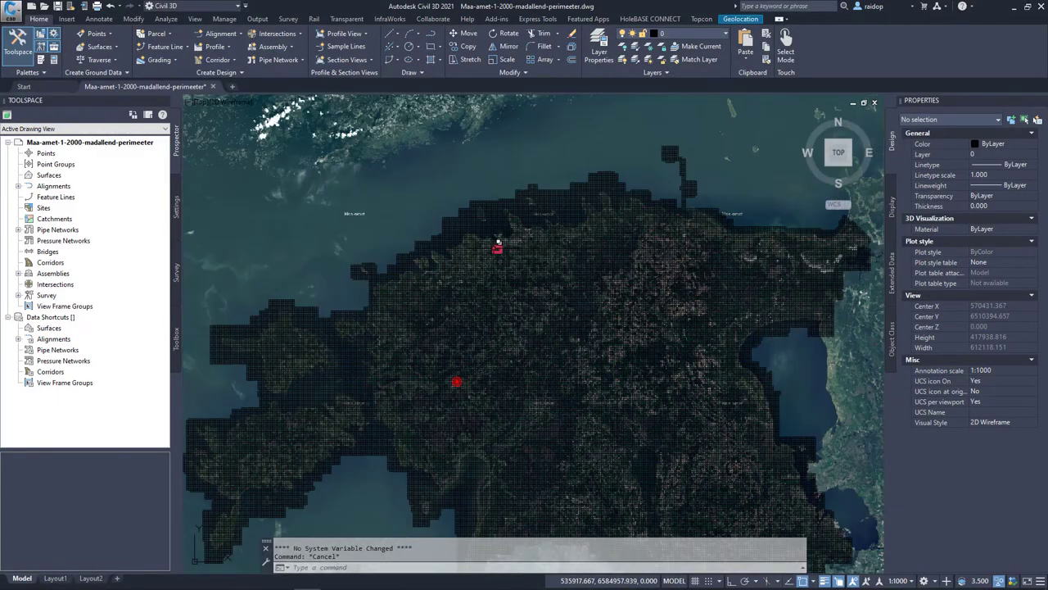
scroll(496, 256, up, 2)
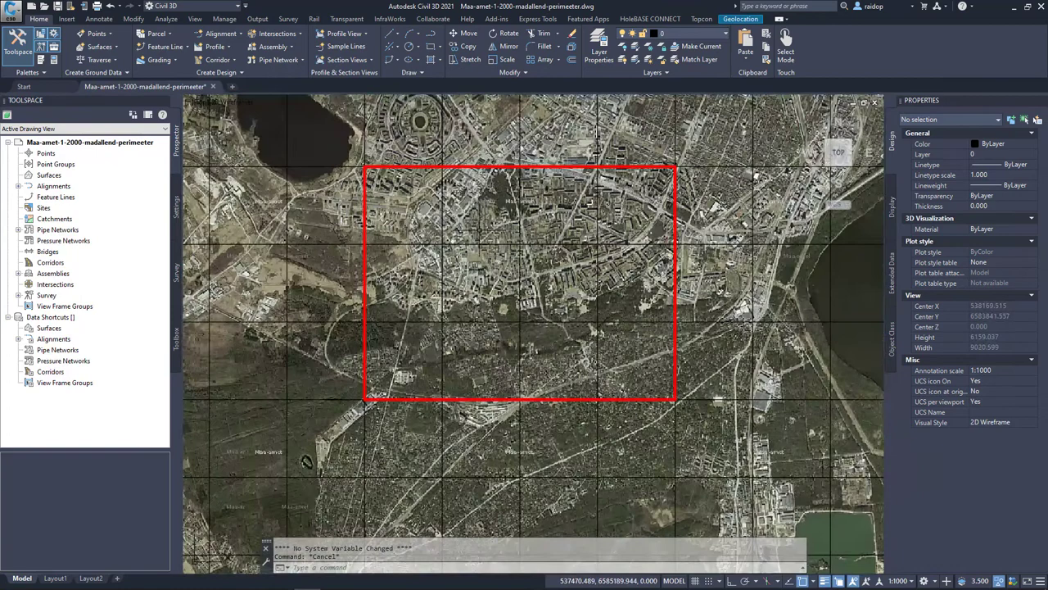
middle_drag(490, 280, 480, 284)
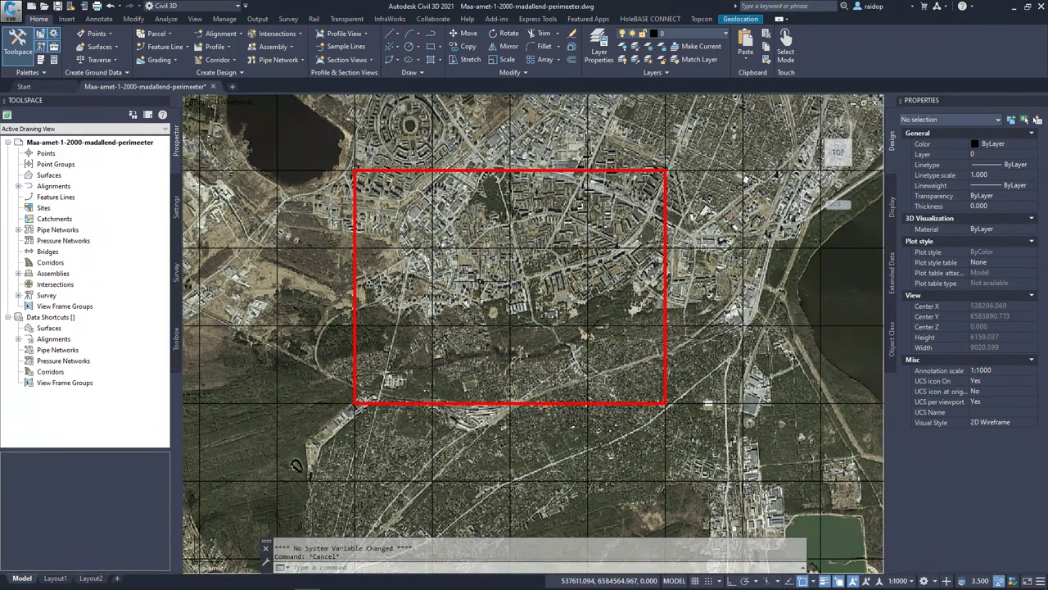
scroll(524, 306, up, 8)
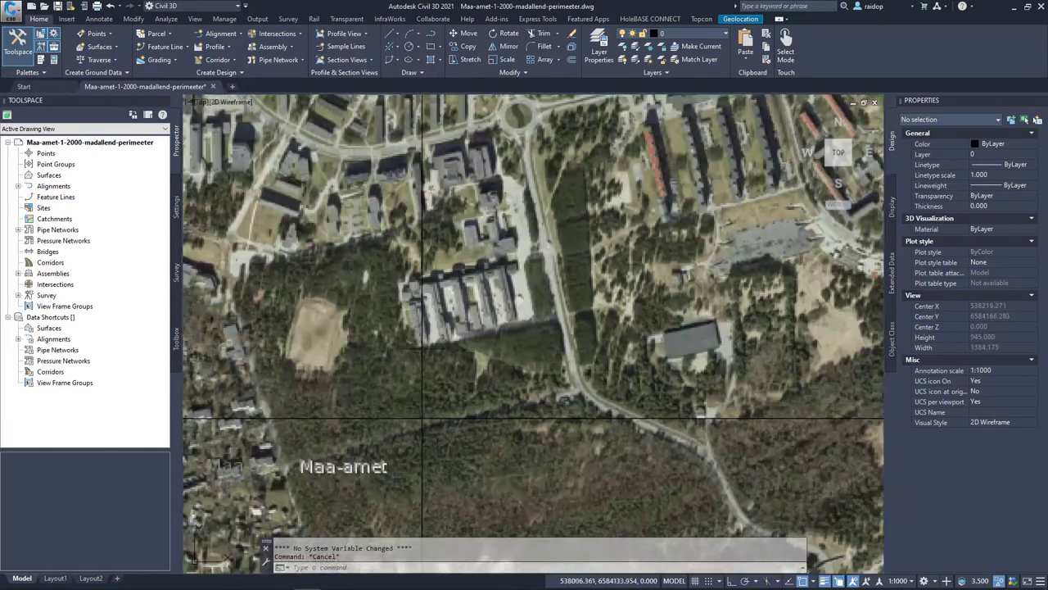
scroll(479, 307, down, 5)
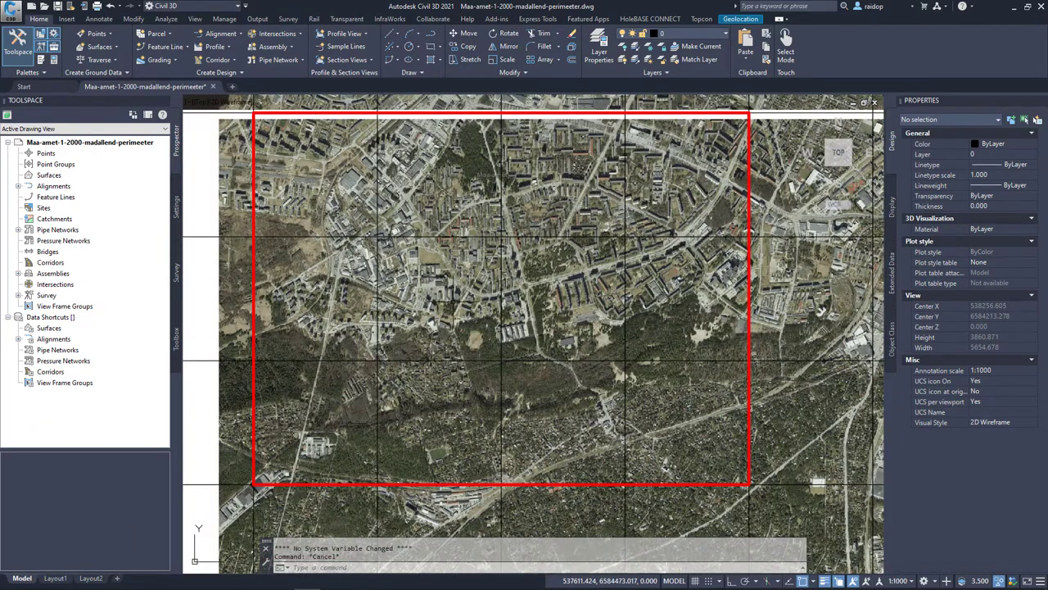
scroll(454, 303, down, 2)
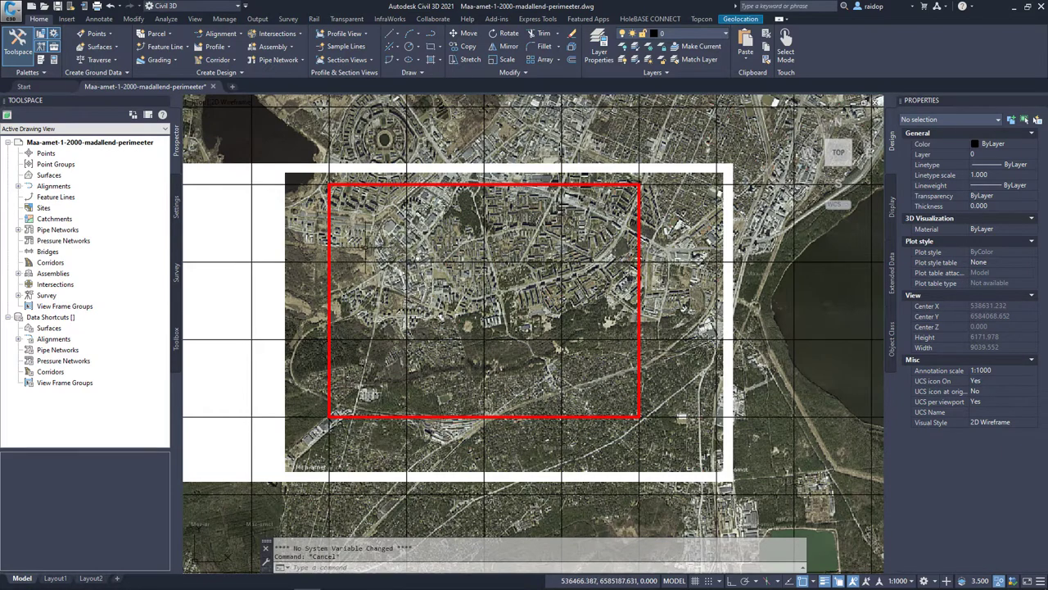
- Select the map sheet polyline at the rectangle and copy its NR value 585536
click(364, 262)
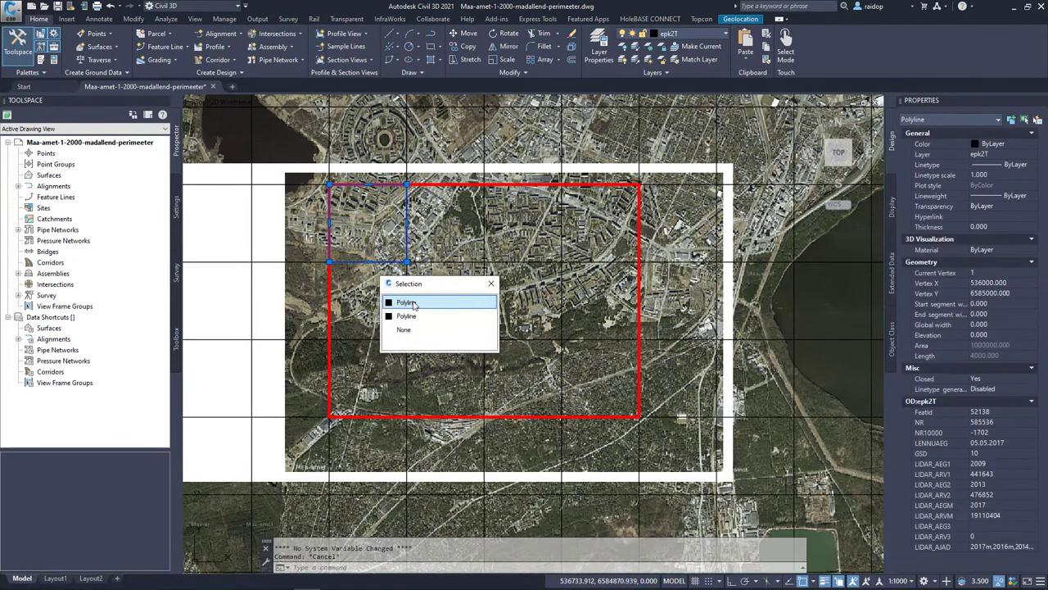
click(491, 283)
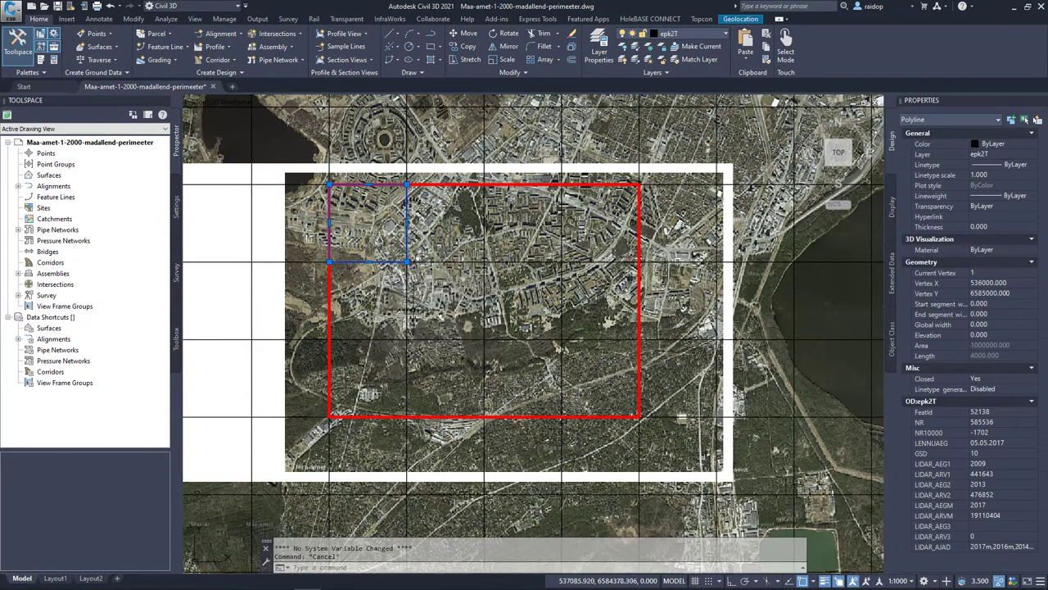
click(987, 421)
right_click(982, 422)
click(866, 456)
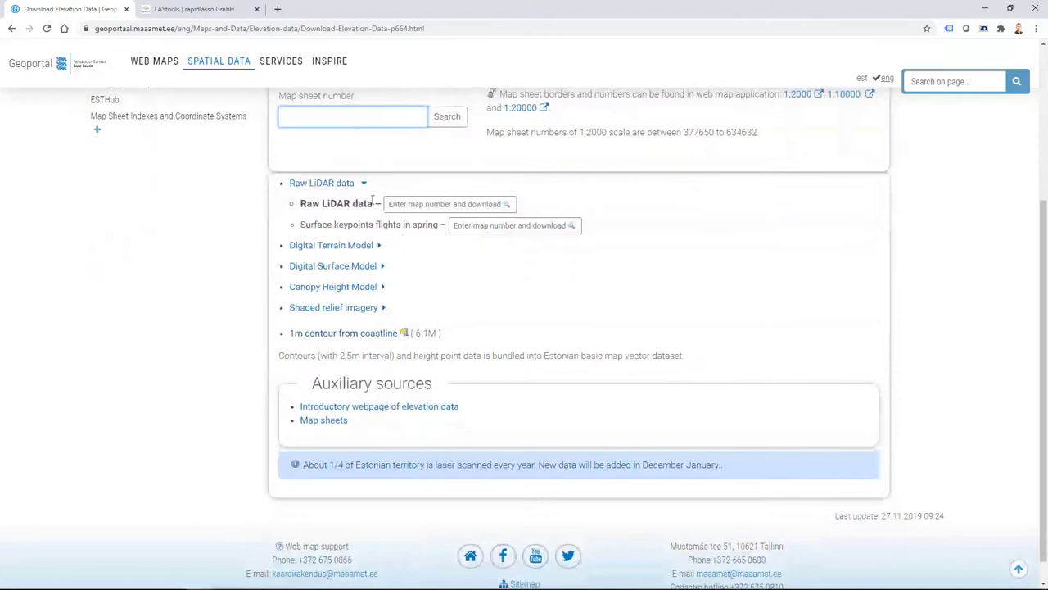
- Search the Geoportal for map sheet number 585536
click(307, 115)
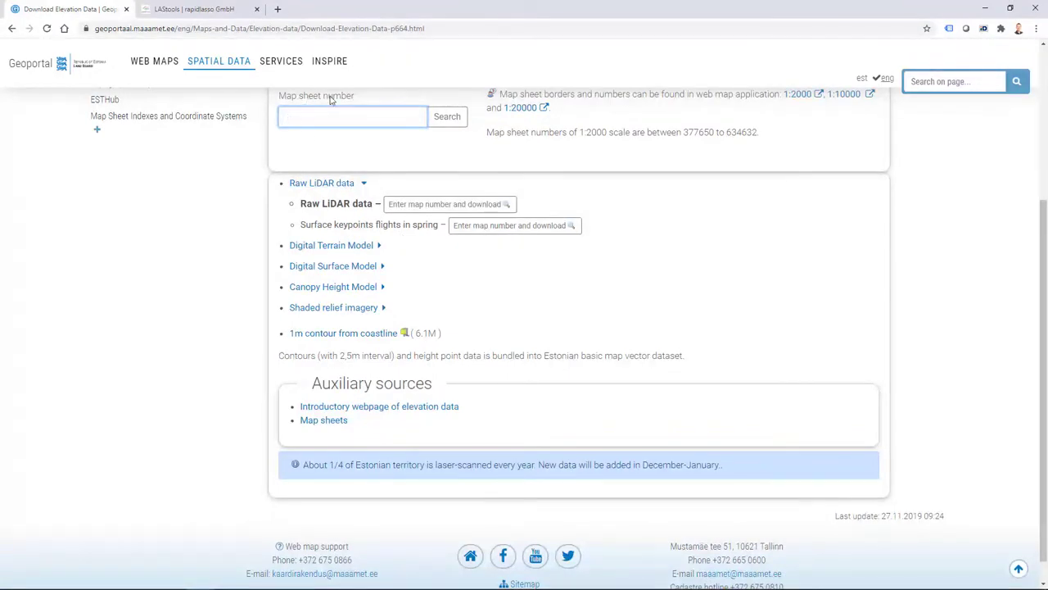
key(ctrl+v)
click(447, 116)
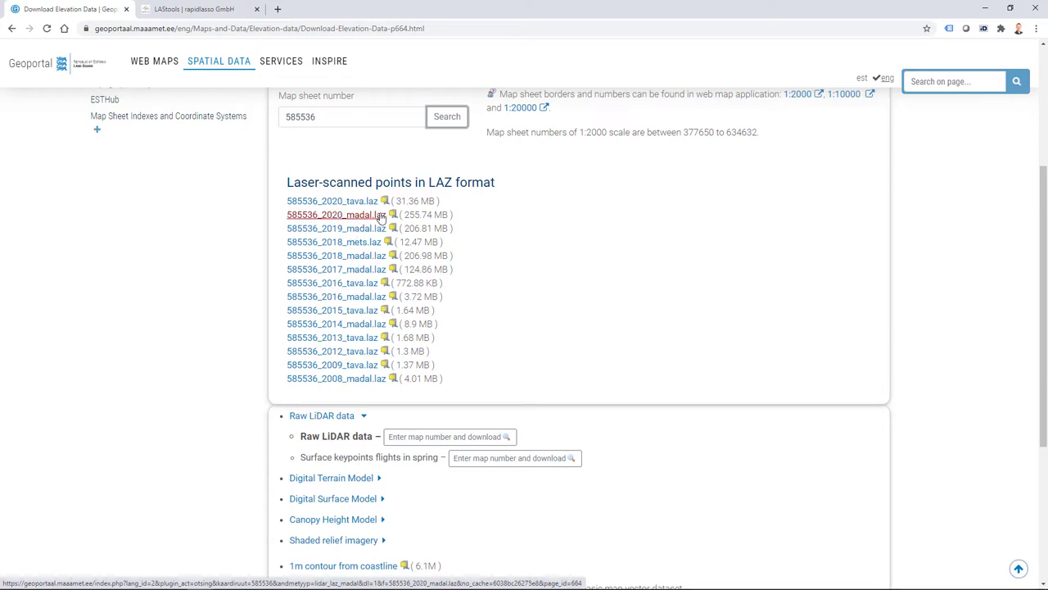
scroll(516, 260, up, 1)
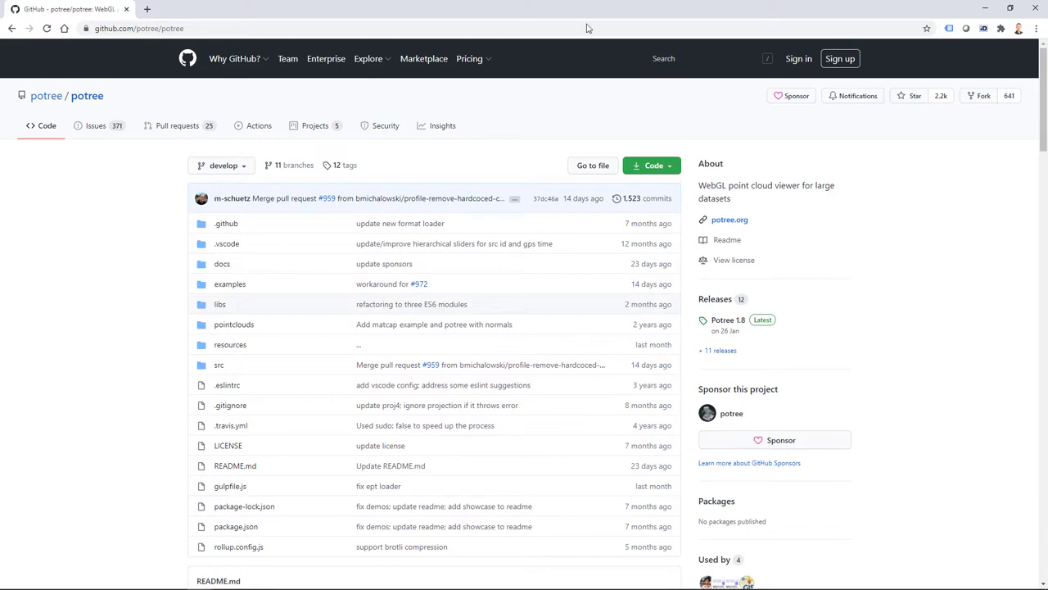
- Download the 585536_2020_madal.laz point cloud file
click(985, 9)
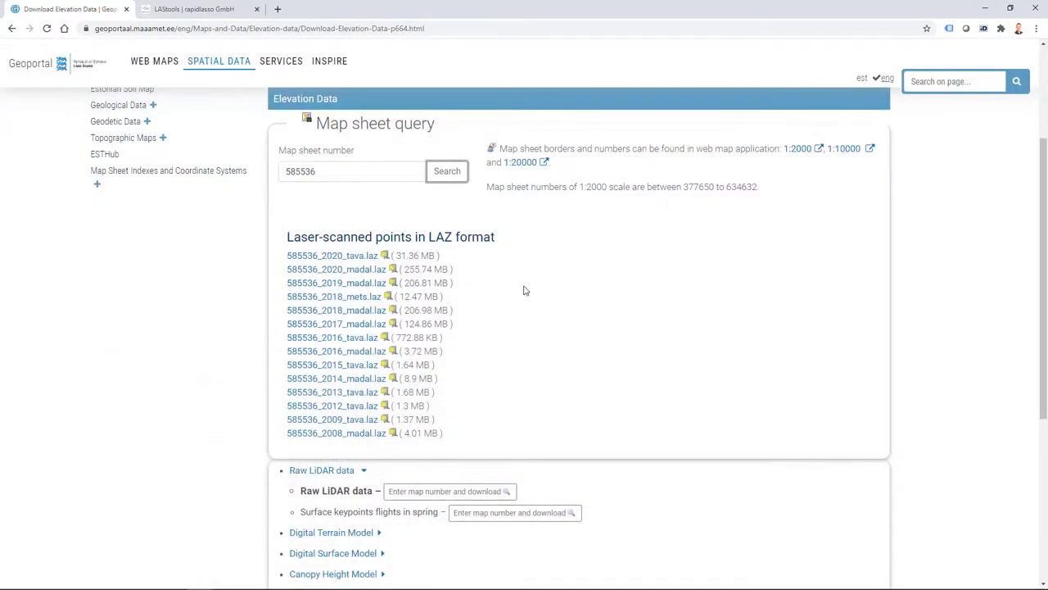
click(373, 269)
key(alt+Tab)
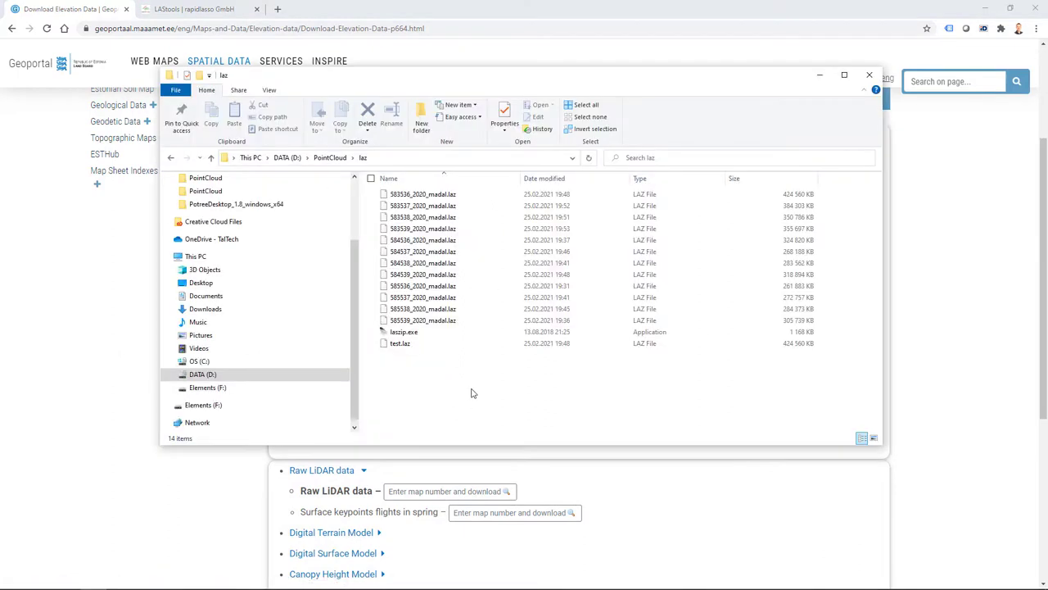
- Move from the laz folder up to D:\PointCloud and minimize the browser
click(453, 196)
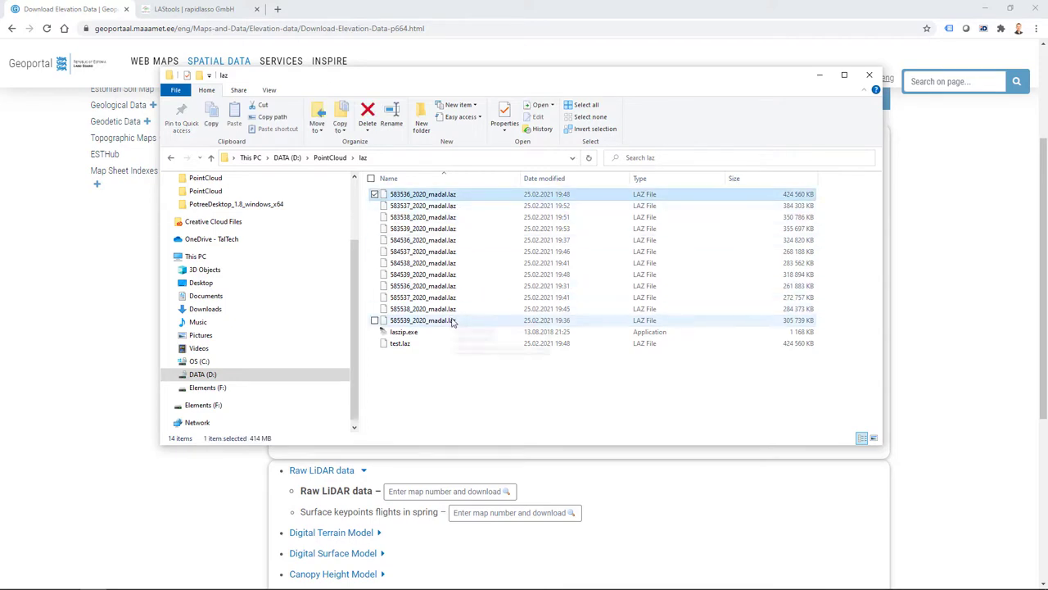
click(446, 410)
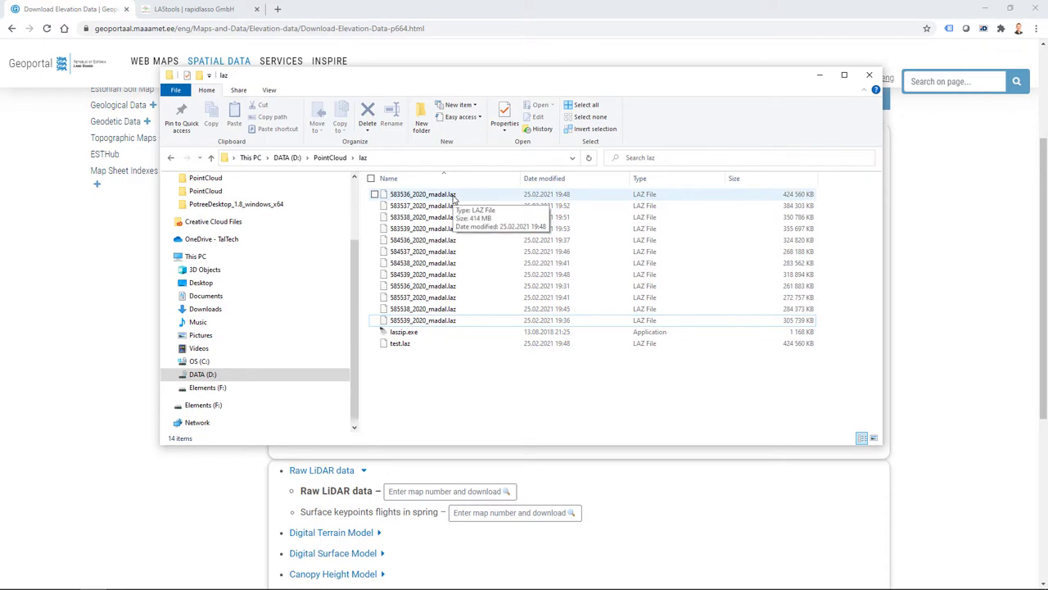
key(alt+Up)
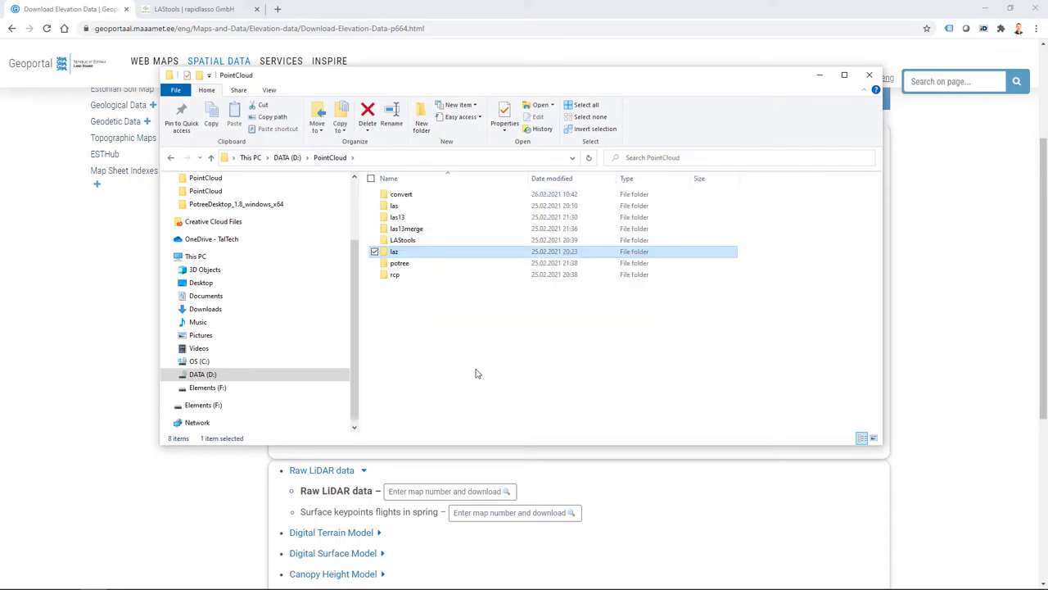
click(100, 11)
click(187, 9)
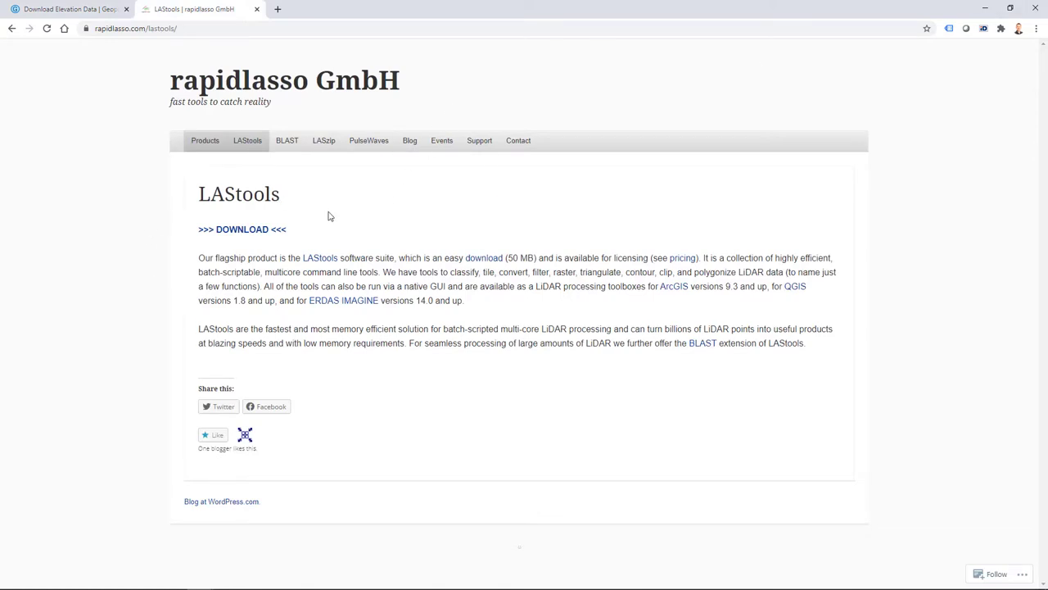
click(985, 7)
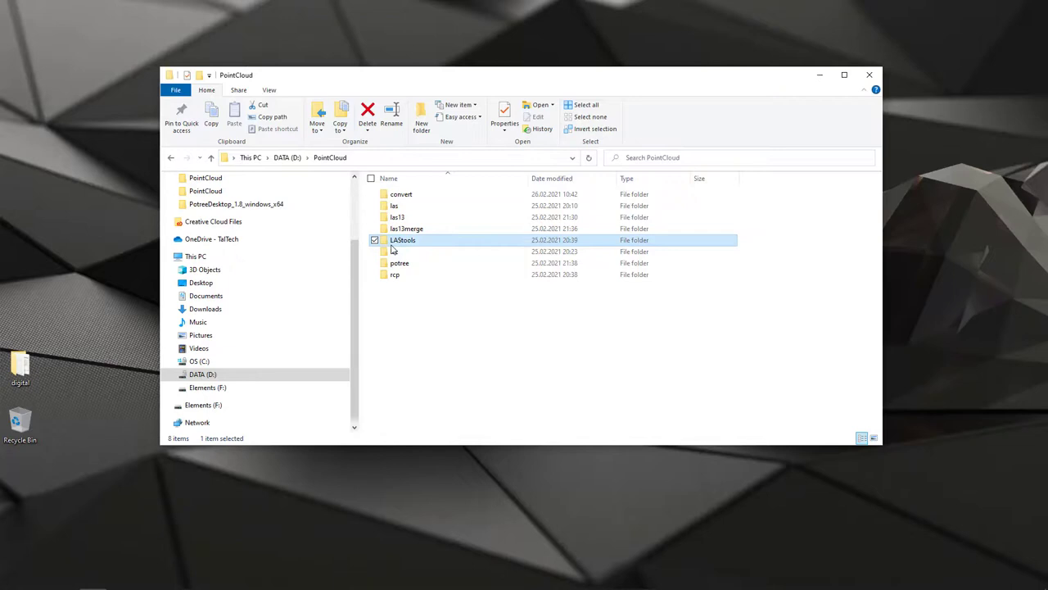
- Launch laszip.exe from the LAStools\bin folder
double_click(393, 237)
double_click(396, 206)
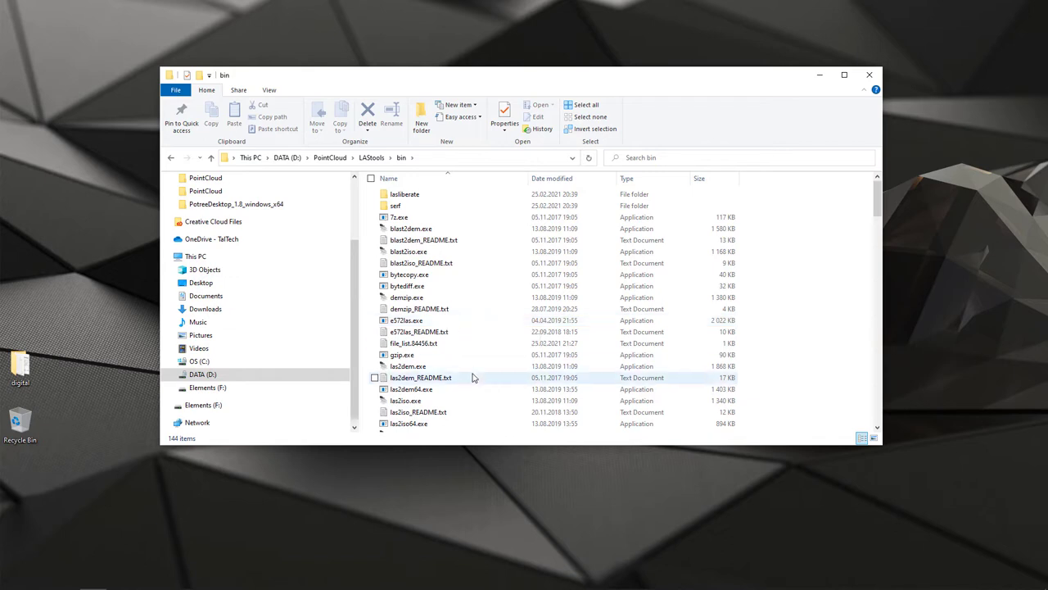
scroll(459, 315, down, 10)
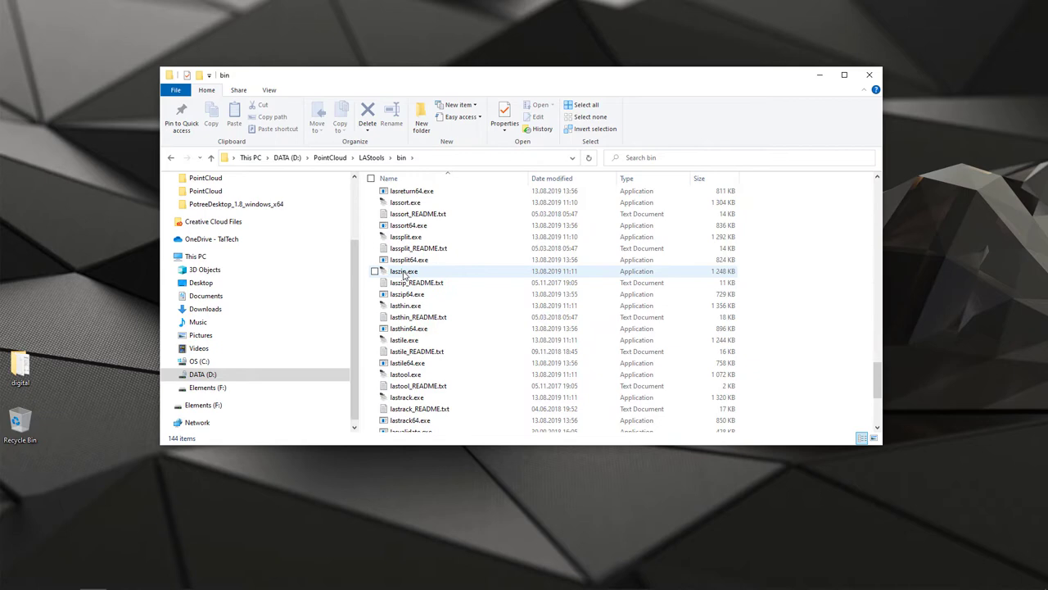
double_click(398, 273)
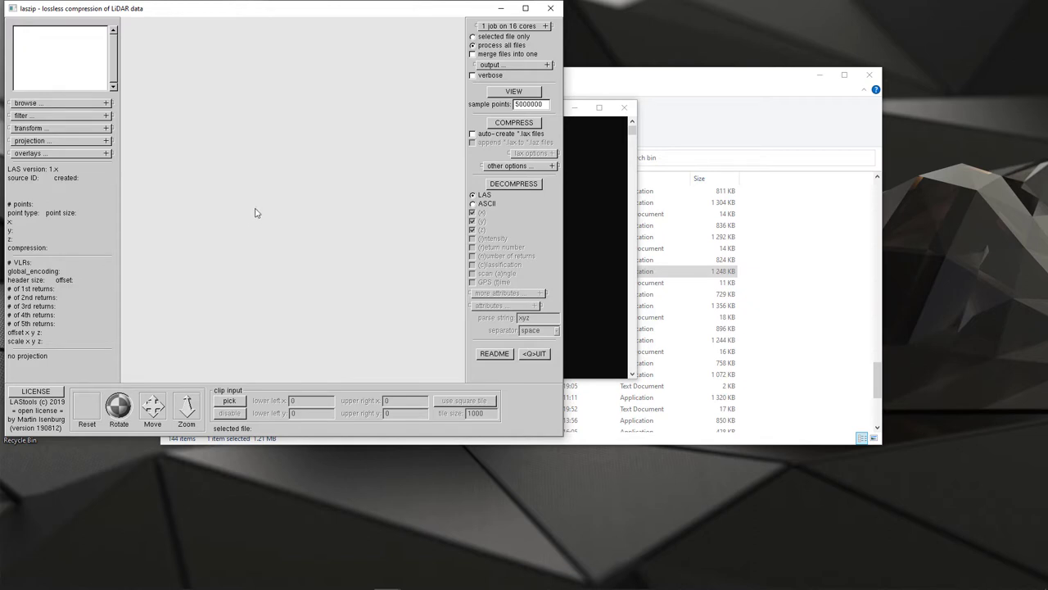
- Point laszip's input browser to drive D: and open the laz folder
click(45, 104)
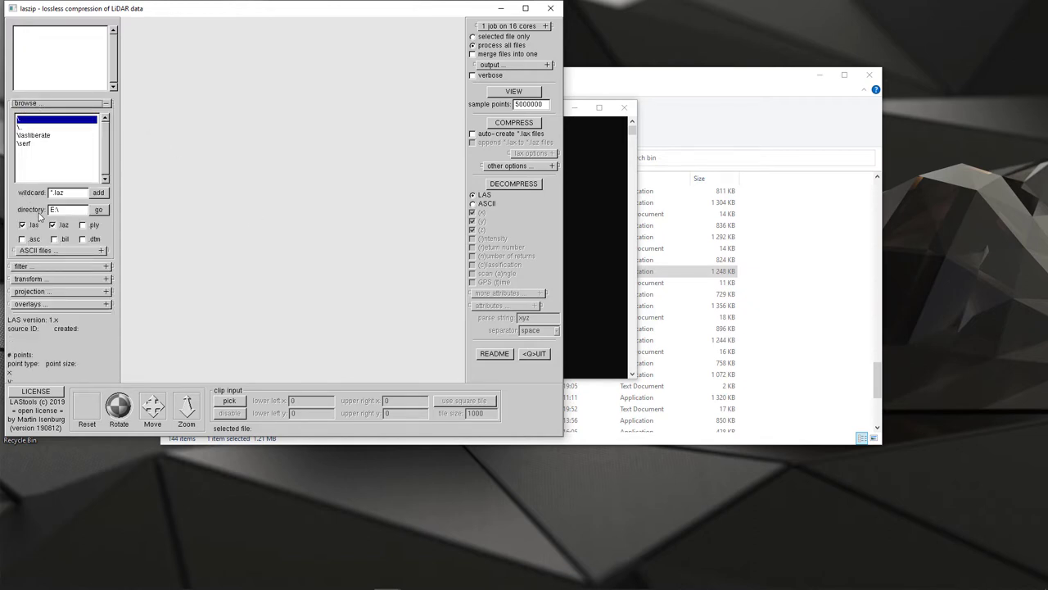
drag(55, 211, 46, 211)
text(D:)
click(98, 210)
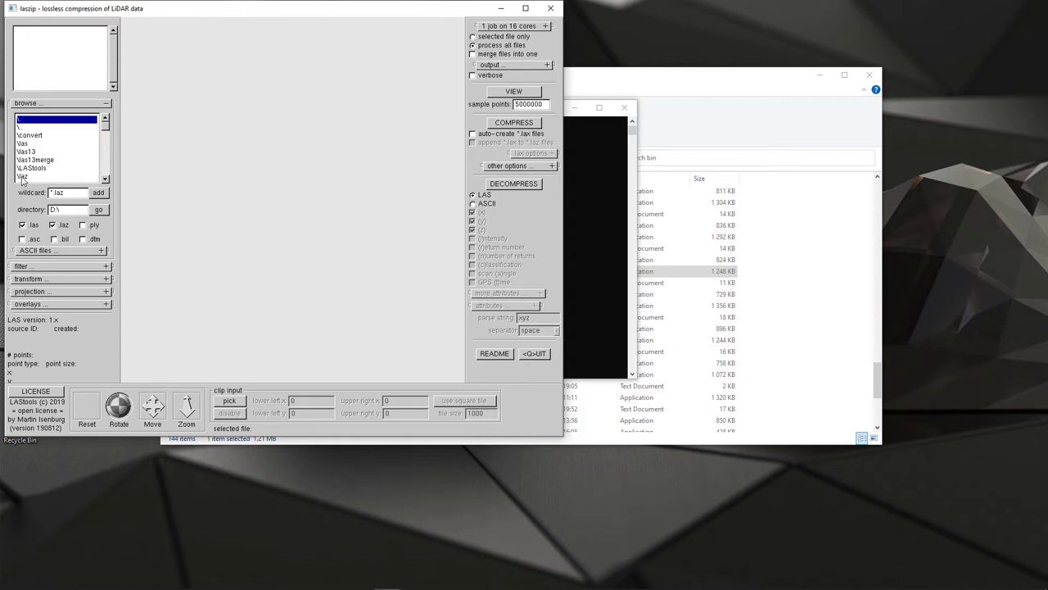
double_click(24, 176)
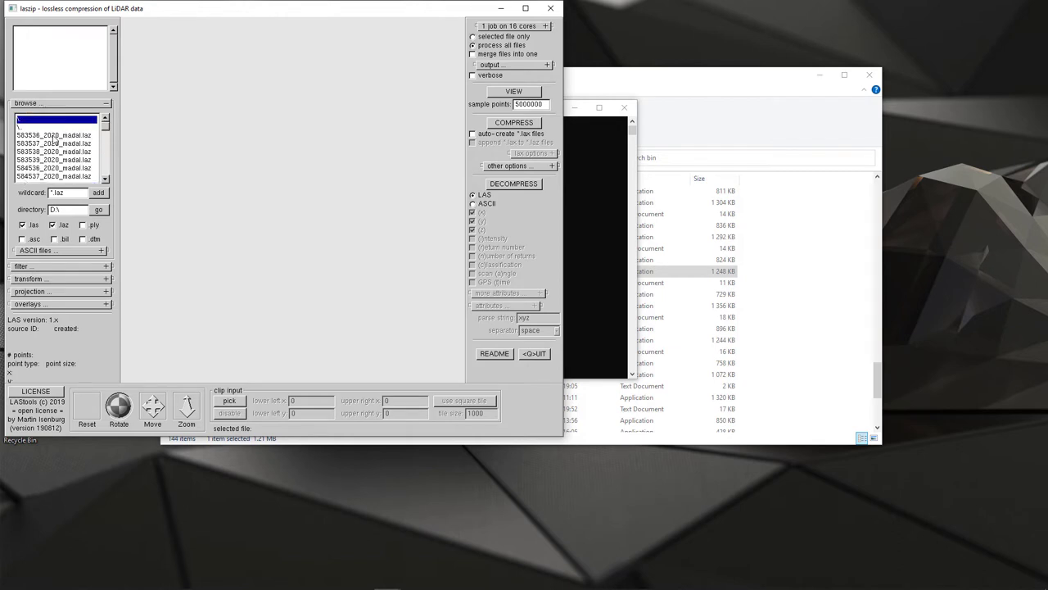
- Add the 2020_madal LAZ tiles 583536–585538 to the input list
click(54, 136)
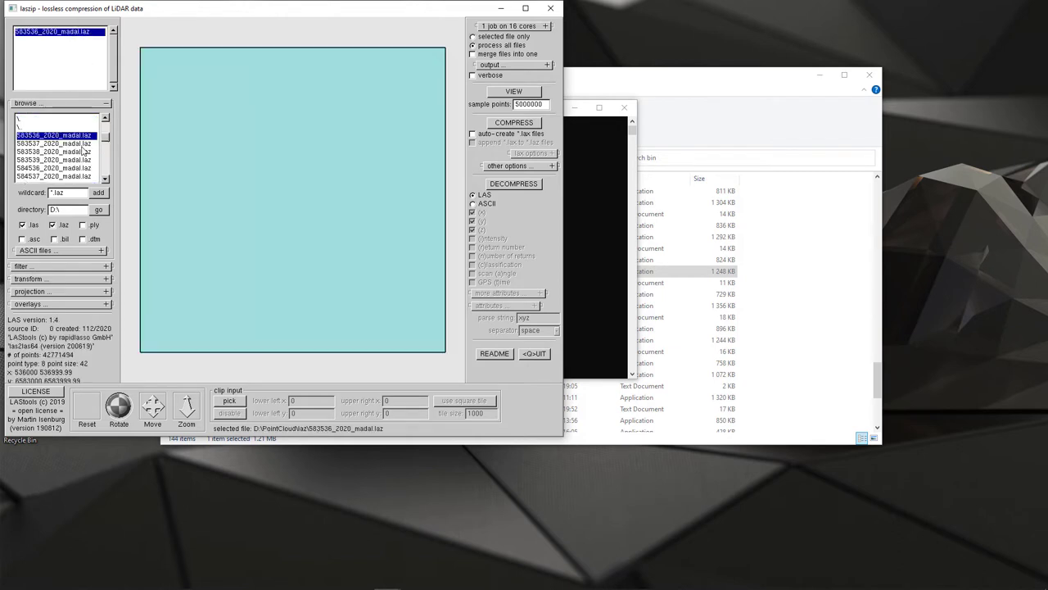
click(81, 145)
click(82, 152)
click(83, 160)
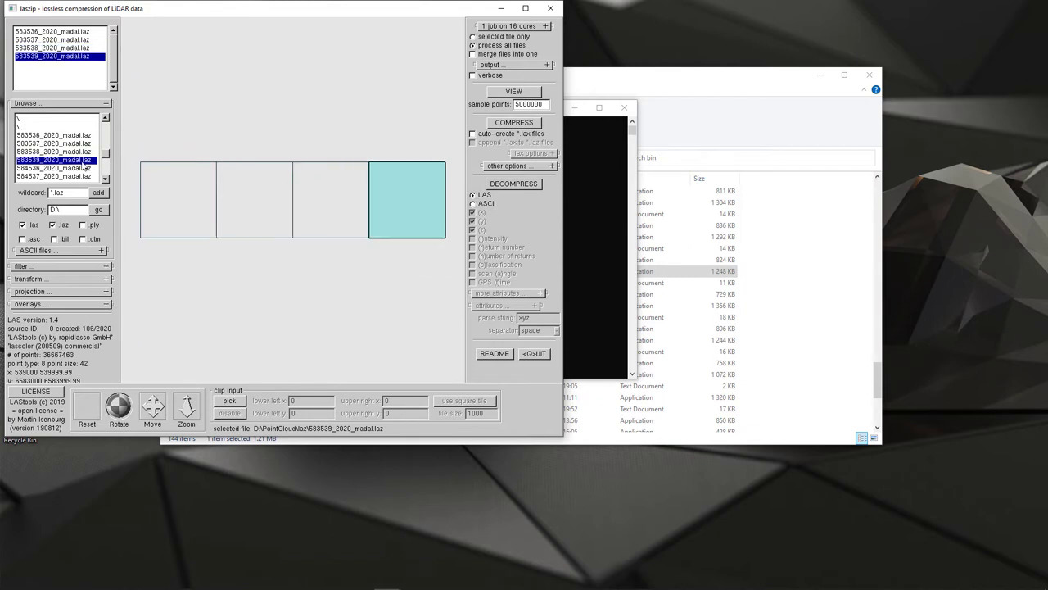
scroll(107, 180, down, 3)
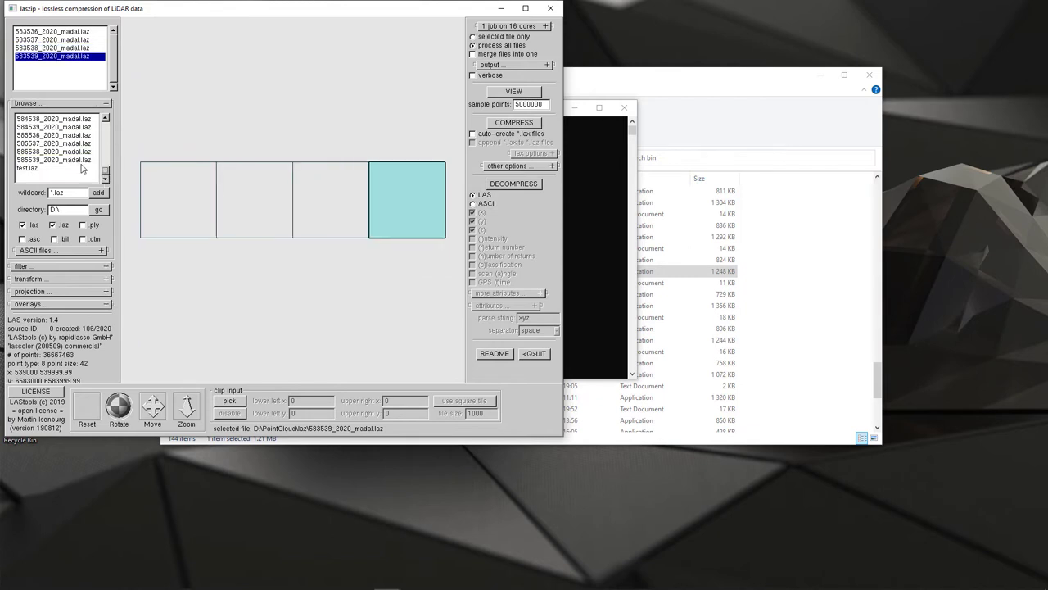
click(86, 152)
click(86, 144)
click(86, 136)
click(87, 128)
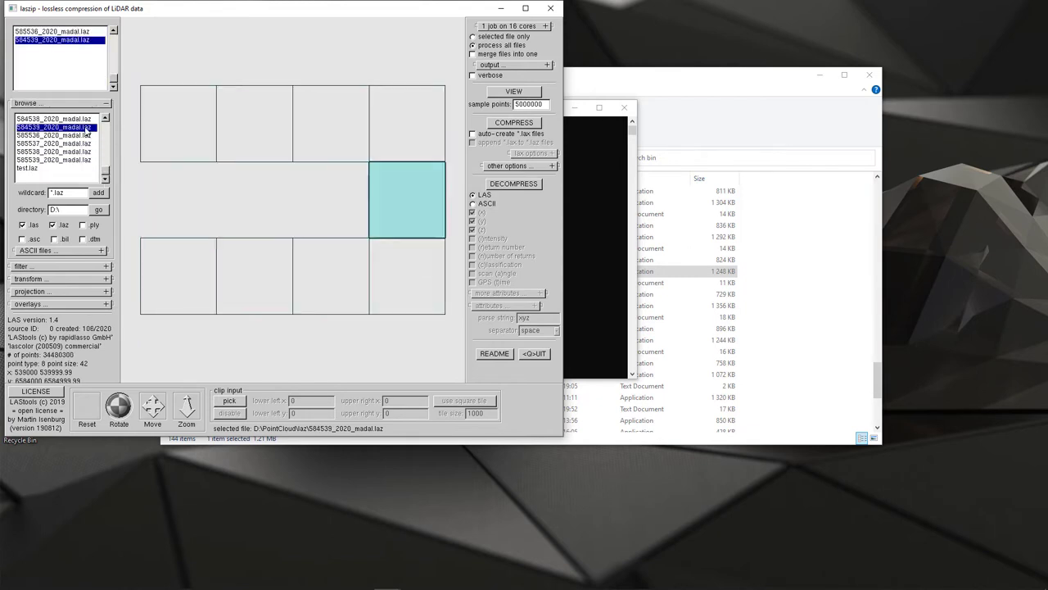
click(88, 121)
scroll(89, 131, up, 3)
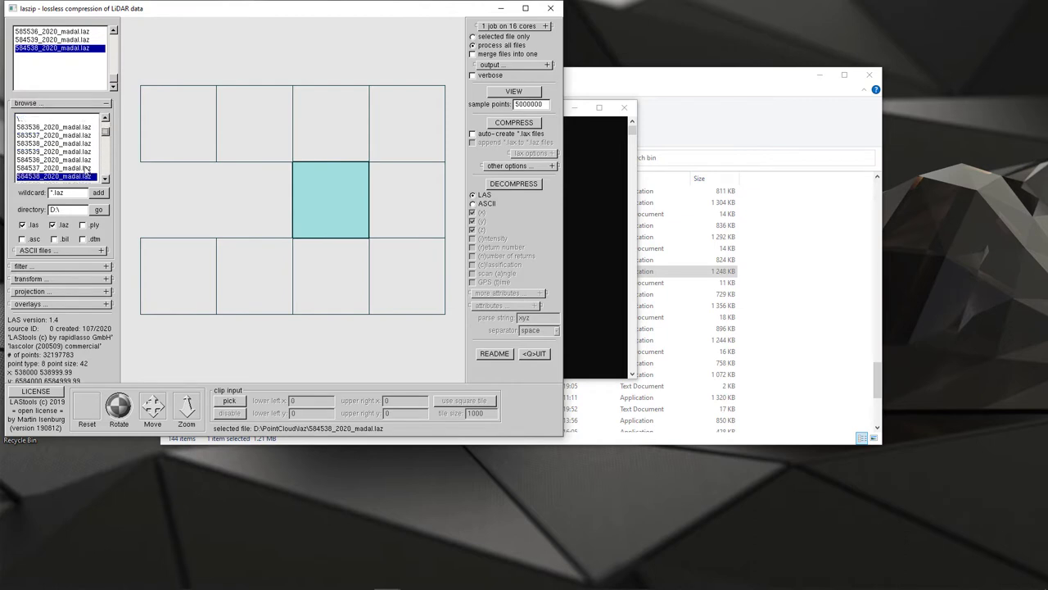
click(86, 168)
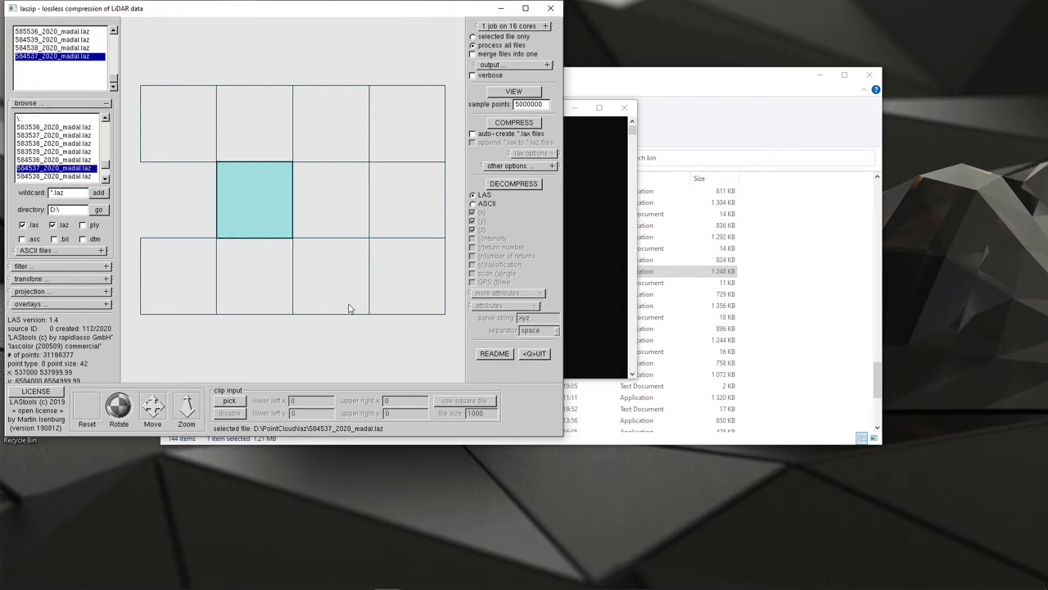
click(86, 160)
- Select the 585536 tile in the preview and expand the output settings
click(164, 120)
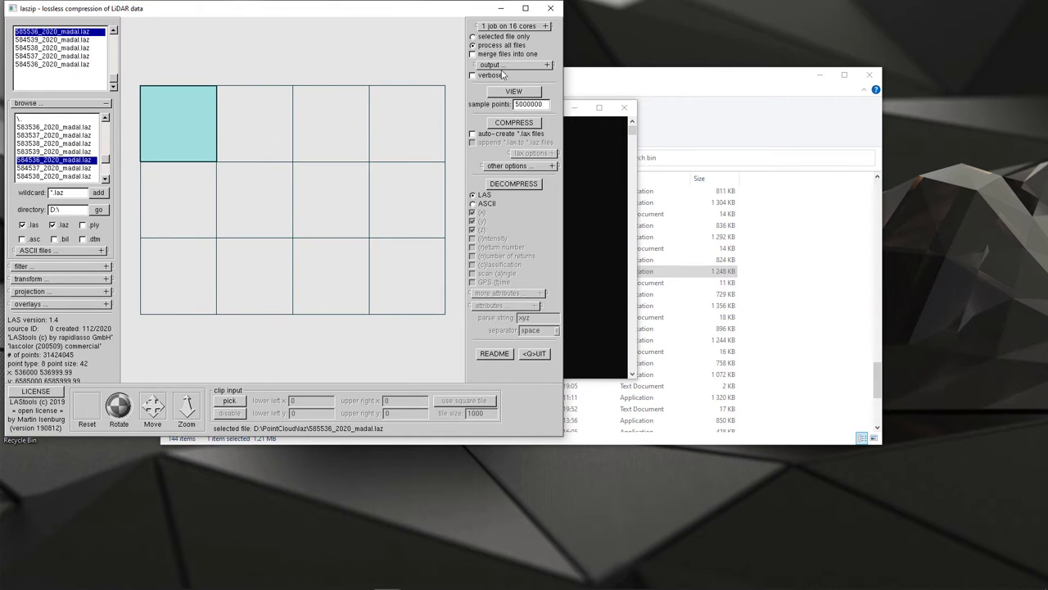
click(547, 66)
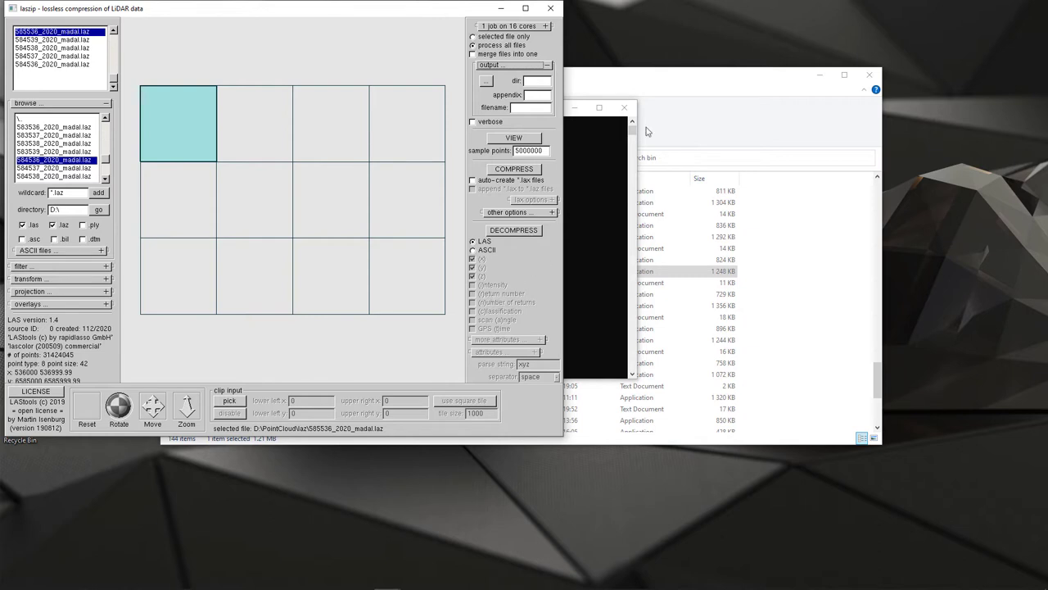
click(687, 81)
- Select all 12 LAZ tiles in PointCloud\laz to check their total size
click(332, 157)
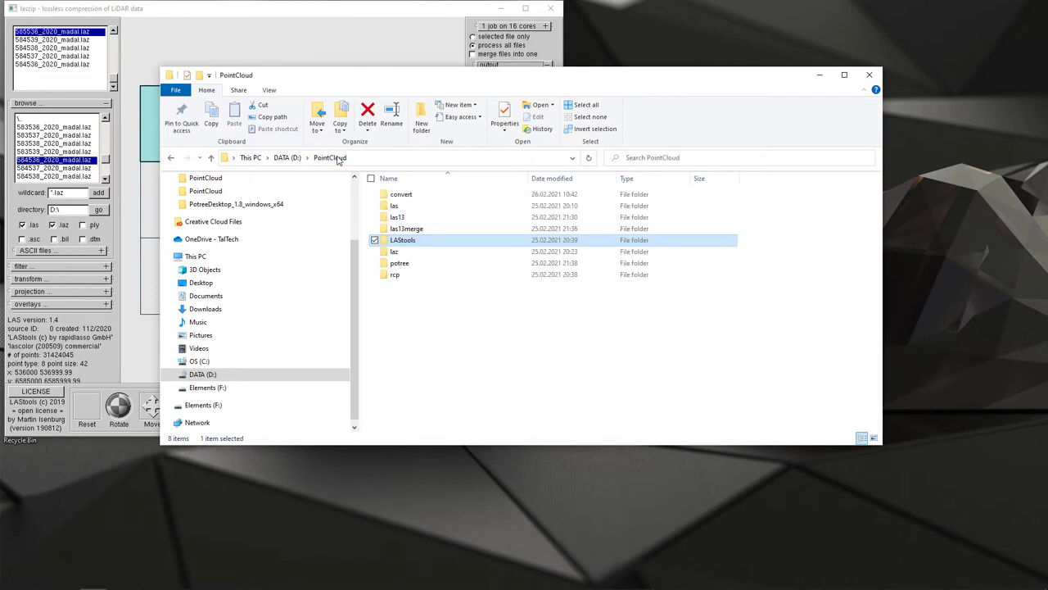
click(395, 252)
double_click(395, 254)
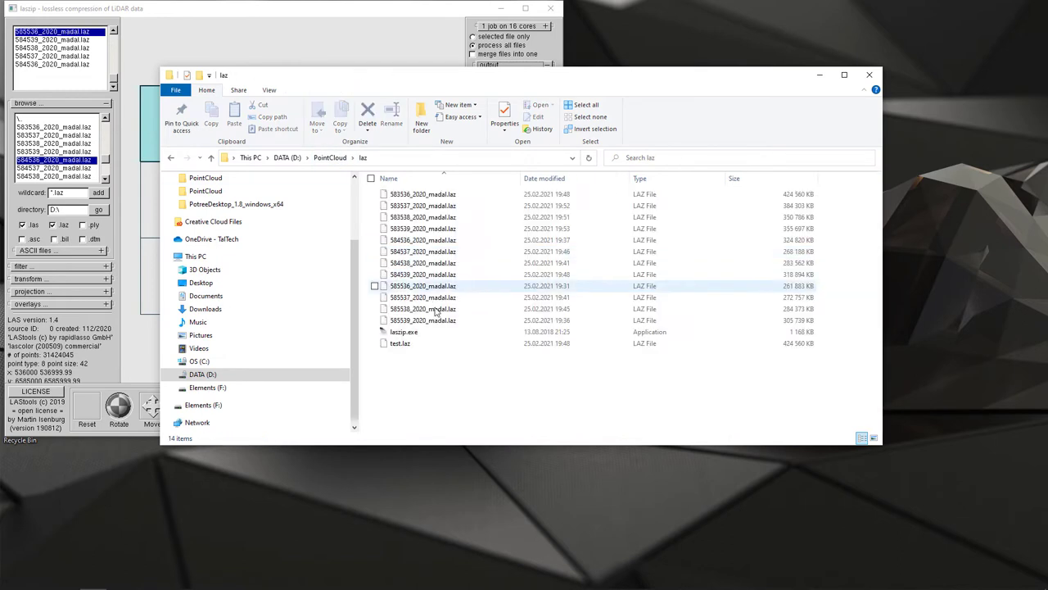
click(449, 321)
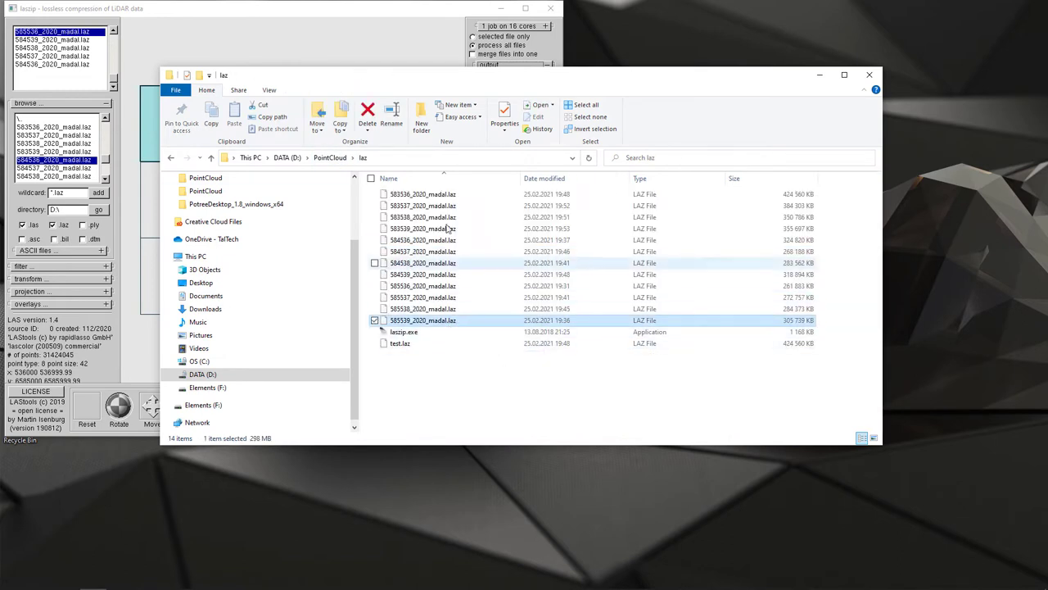
shift+click(425, 196)
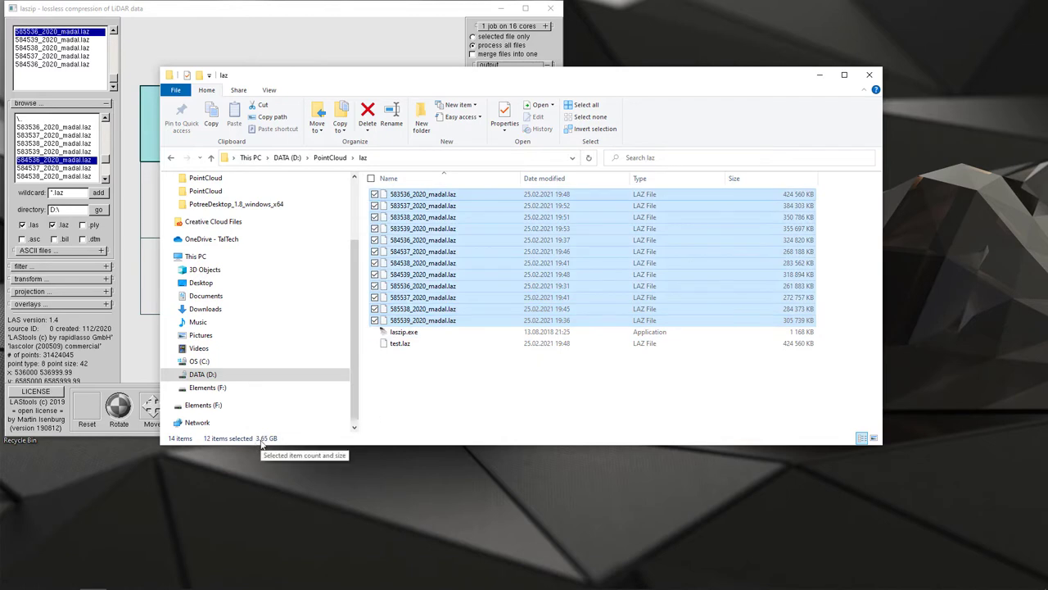
click(467, 393)
- Select all 12 .las tiles in PointCloud\las to compare their total size
click(330, 157)
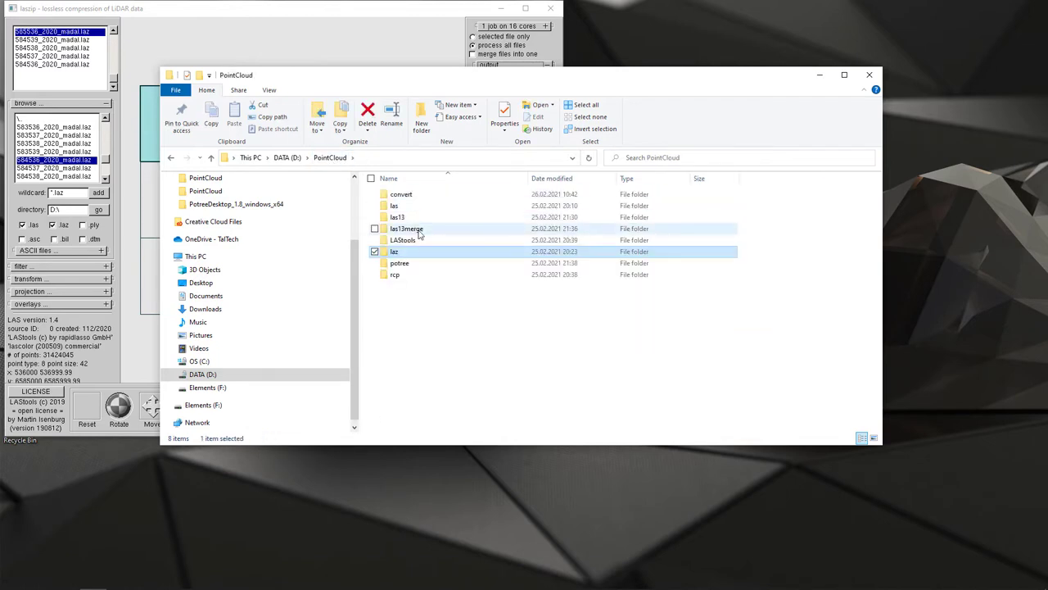
double_click(396, 205)
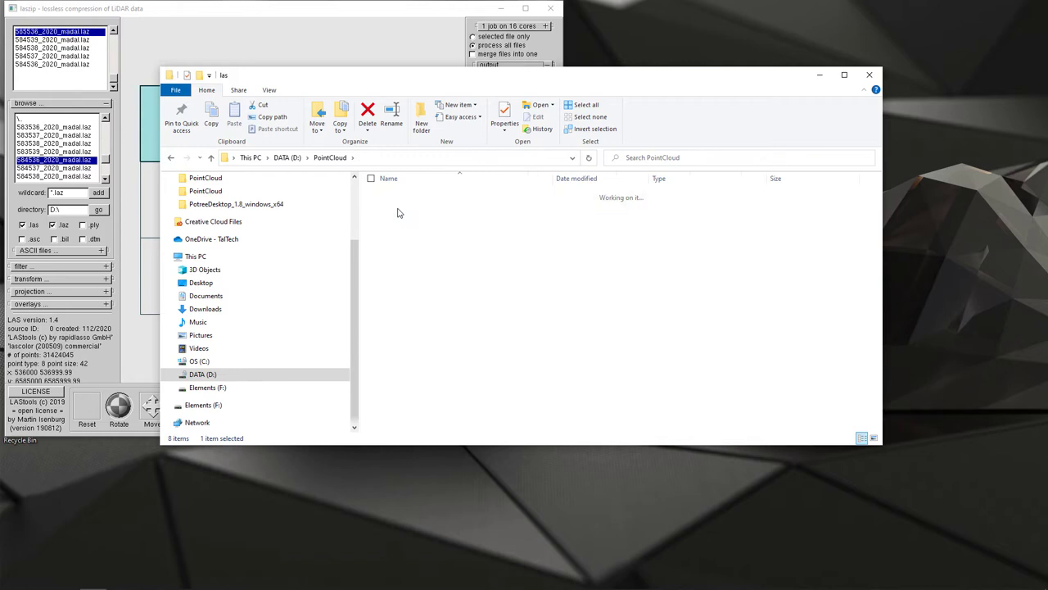
key(ctrl+a)
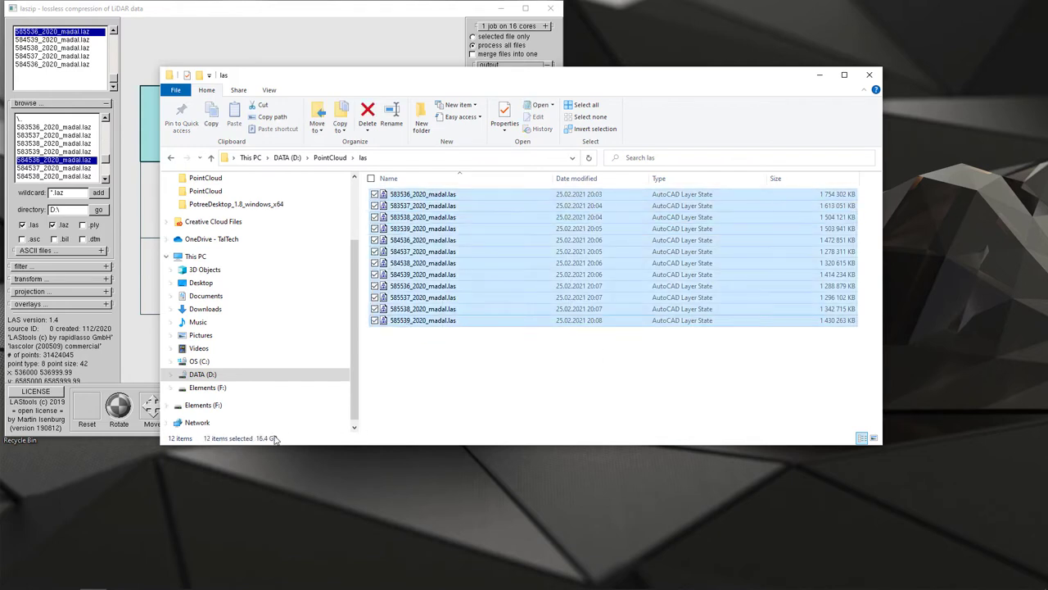
click(458, 379)
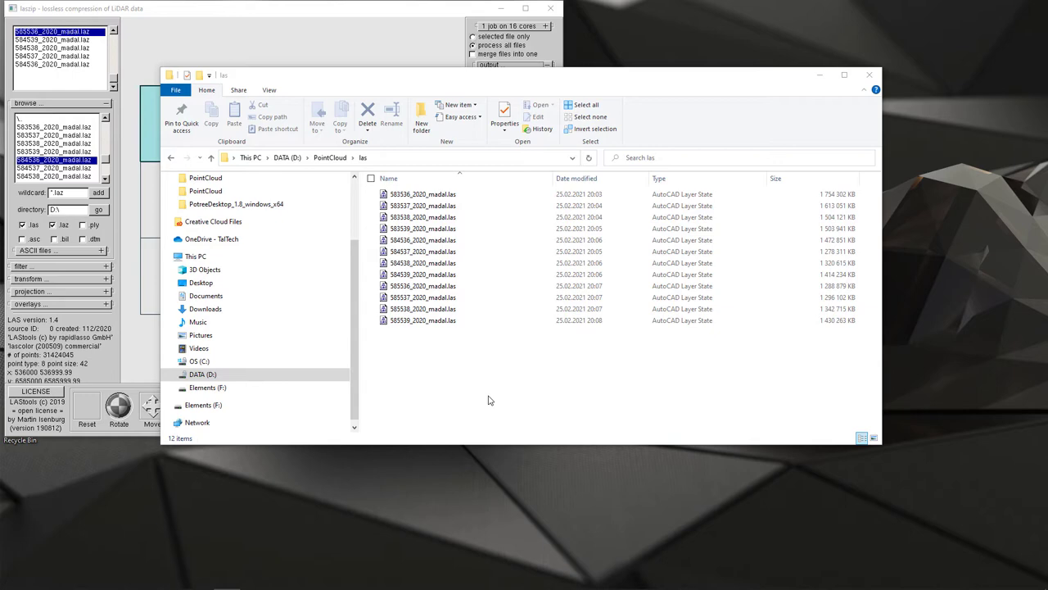
click(370, 12)
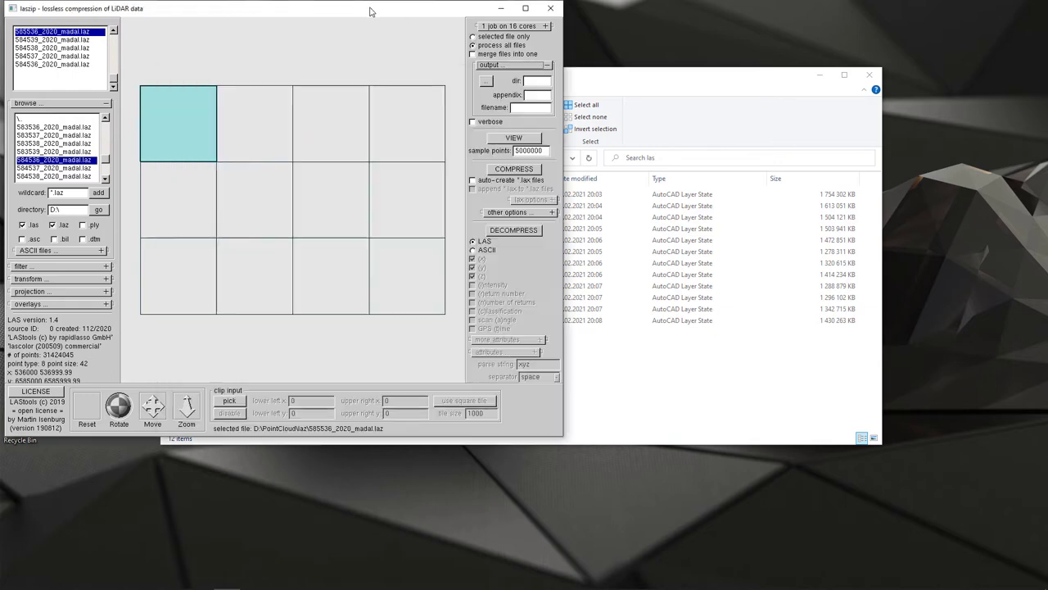
- Close laszip and launch las2las from the LAStools bin folder
click(553, 9)
key(b)
key(Return)
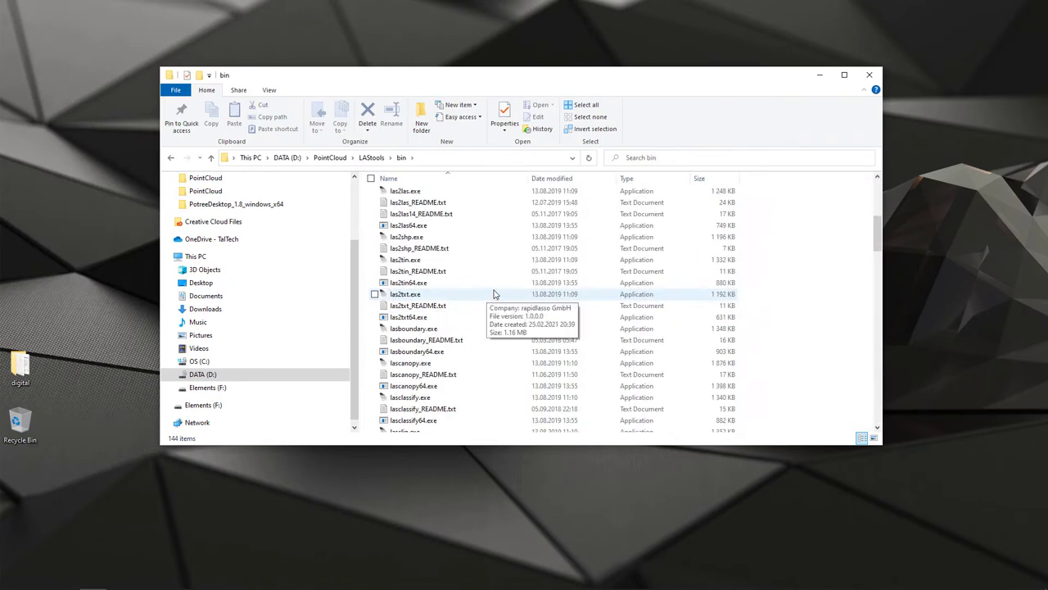
double_click(402, 225)
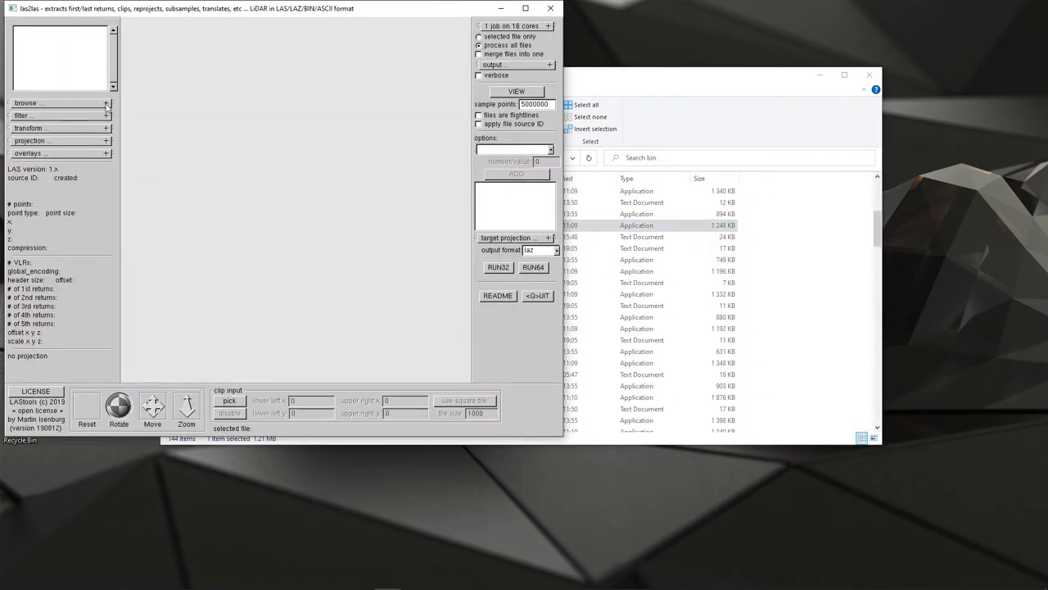
- Load 583536_2020_madal.las from drive D: into las2las
click(106, 103)
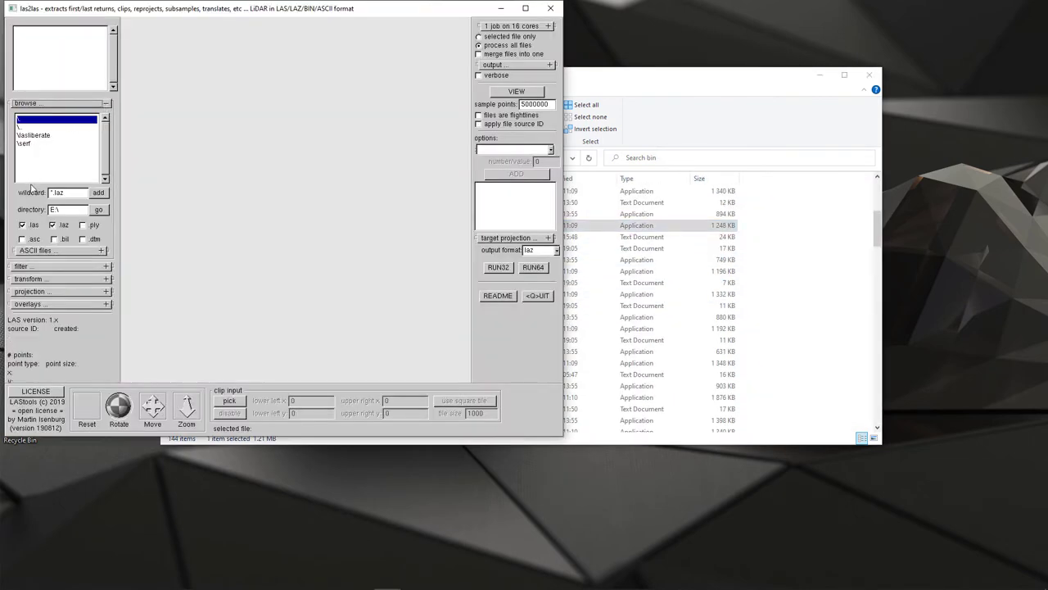
drag(53, 210, 49, 210)
text(D:)
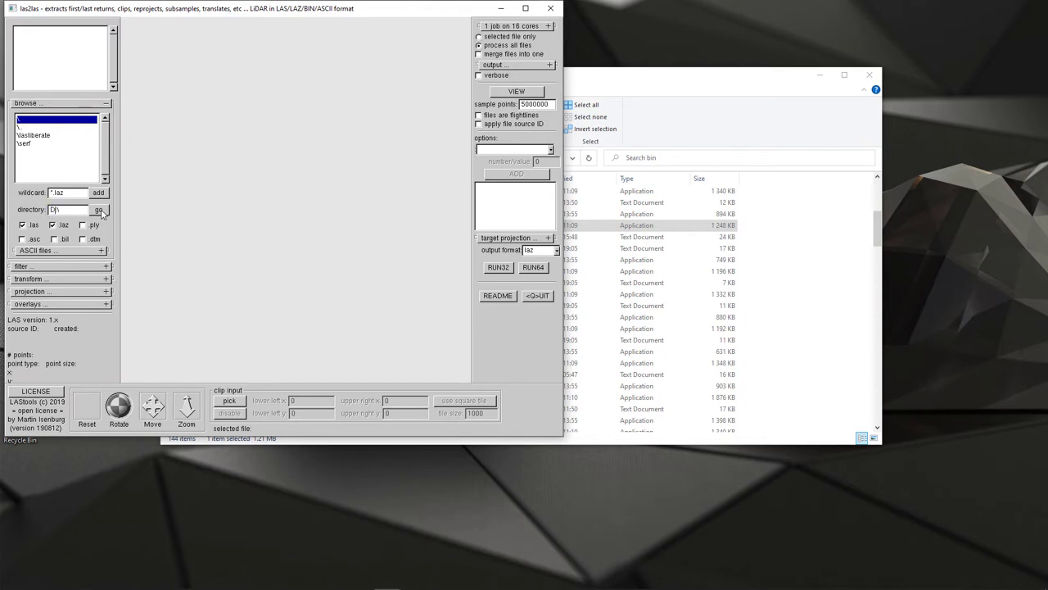
click(99, 210)
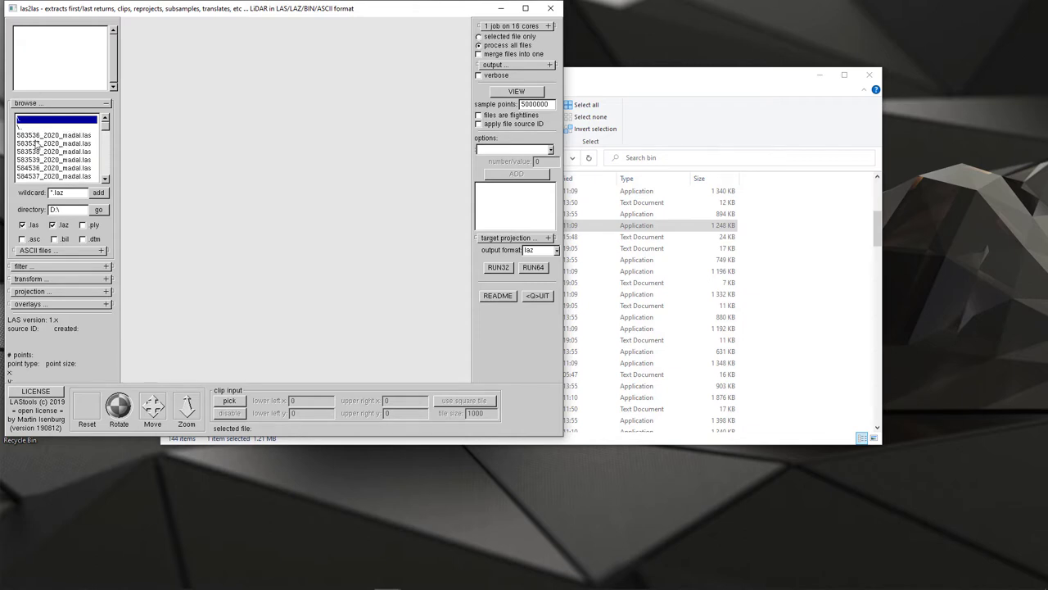
double_click(80, 136)
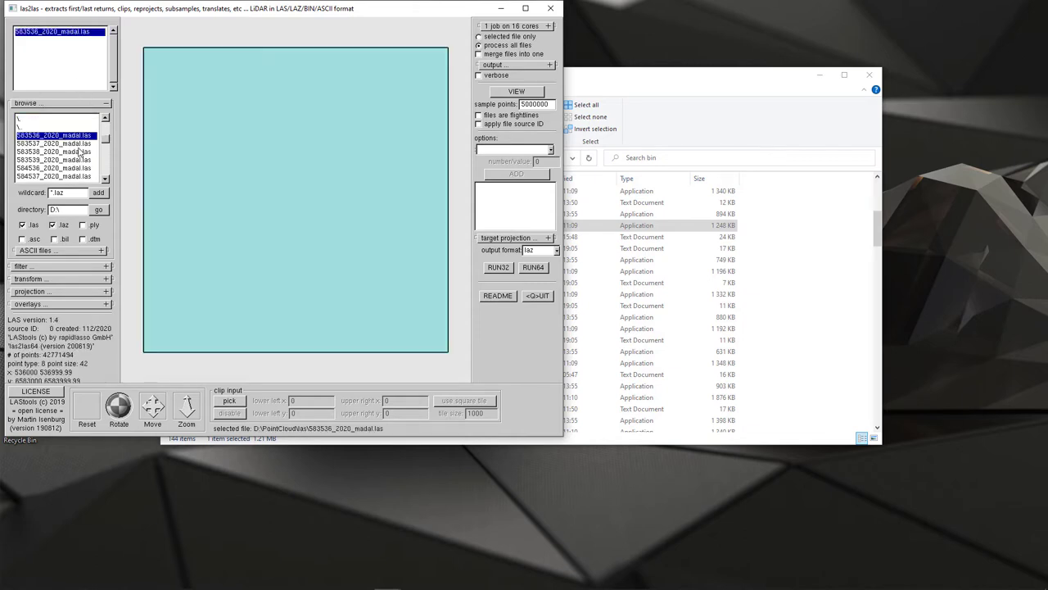
- Add a set_version_major option and set the output format to las
click(549, 65)
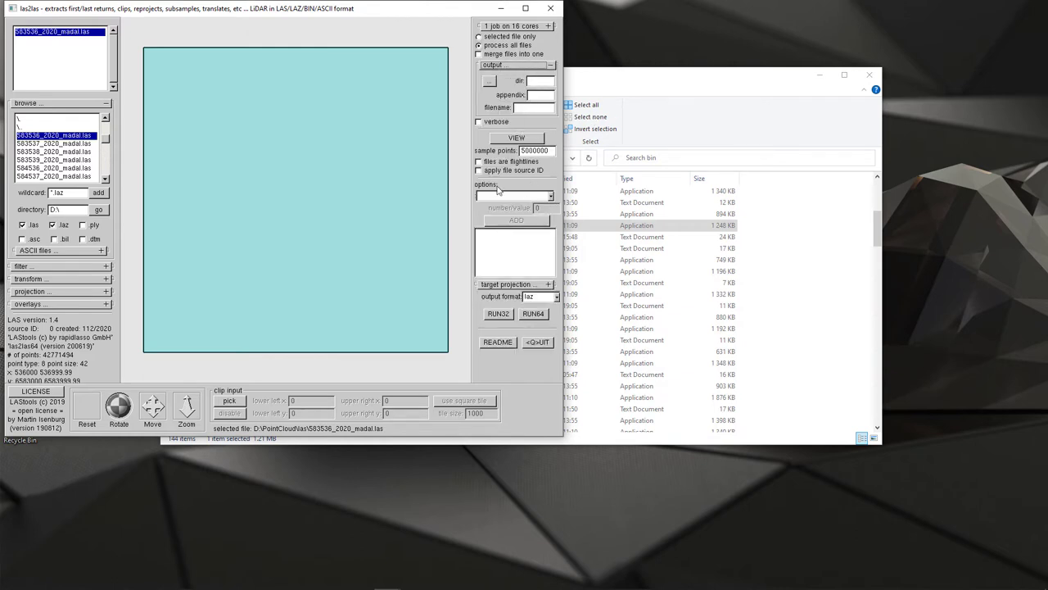
click(550, 196)
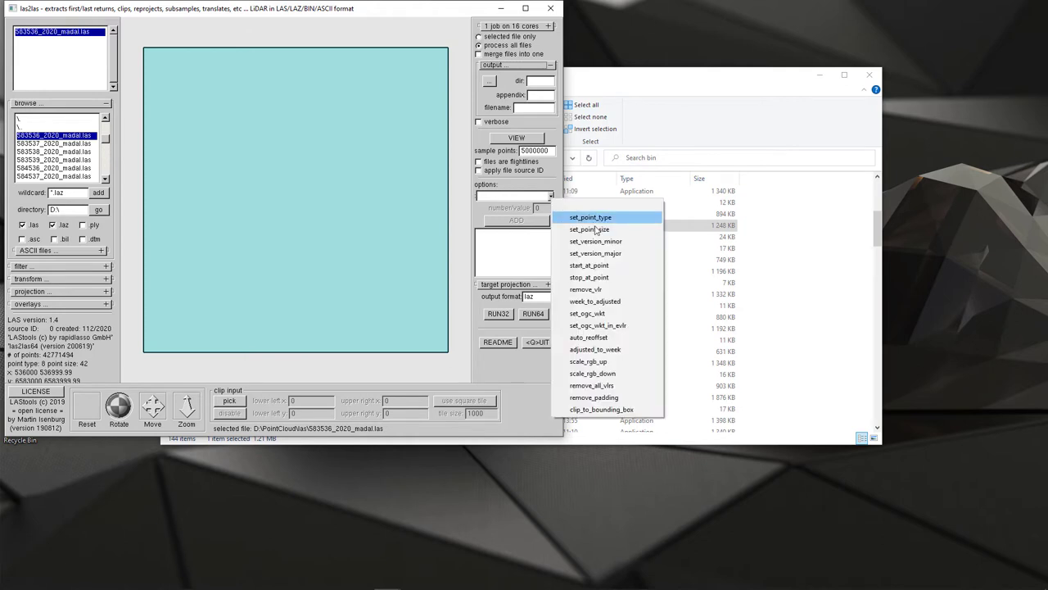
click(614, 256)
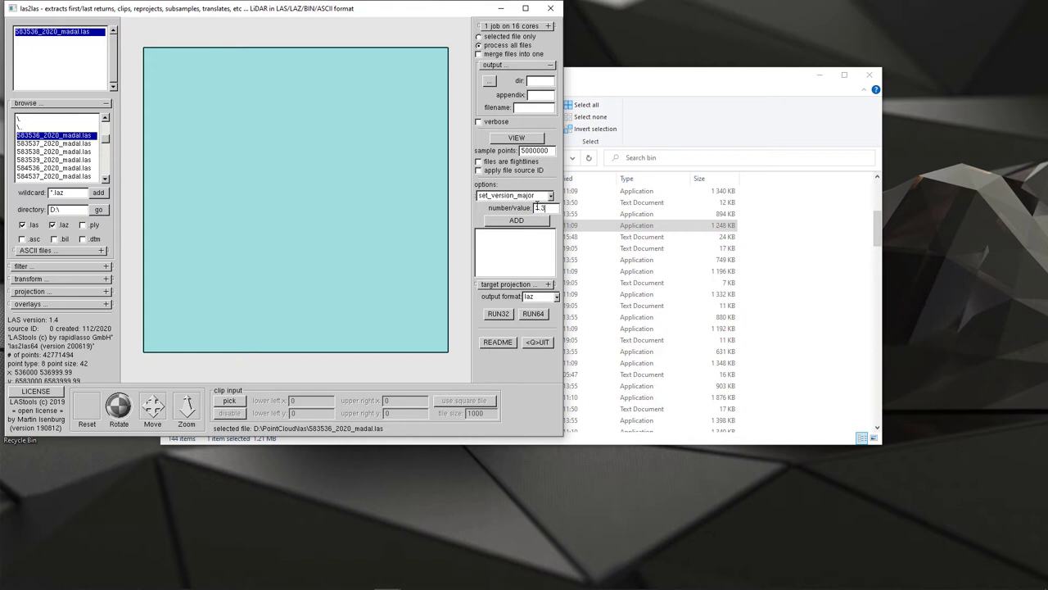
click(540, 220)
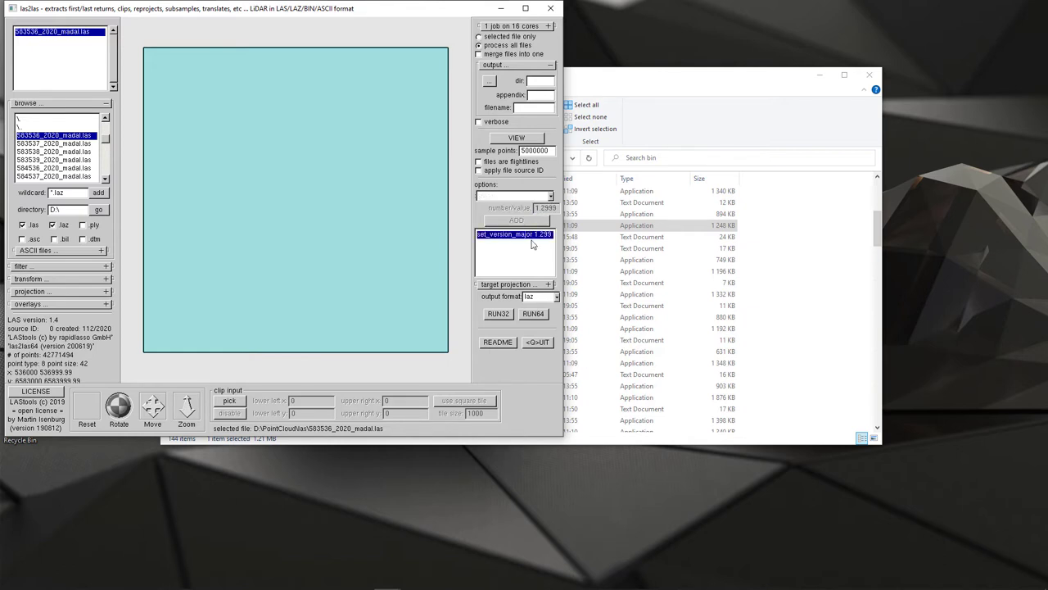
click(528, 297)
click(551, 302)
- Open PointCloud\las13 and select all twelve 2020_madal .las tiles to check their size
click(654, 83)
click(332, 159)
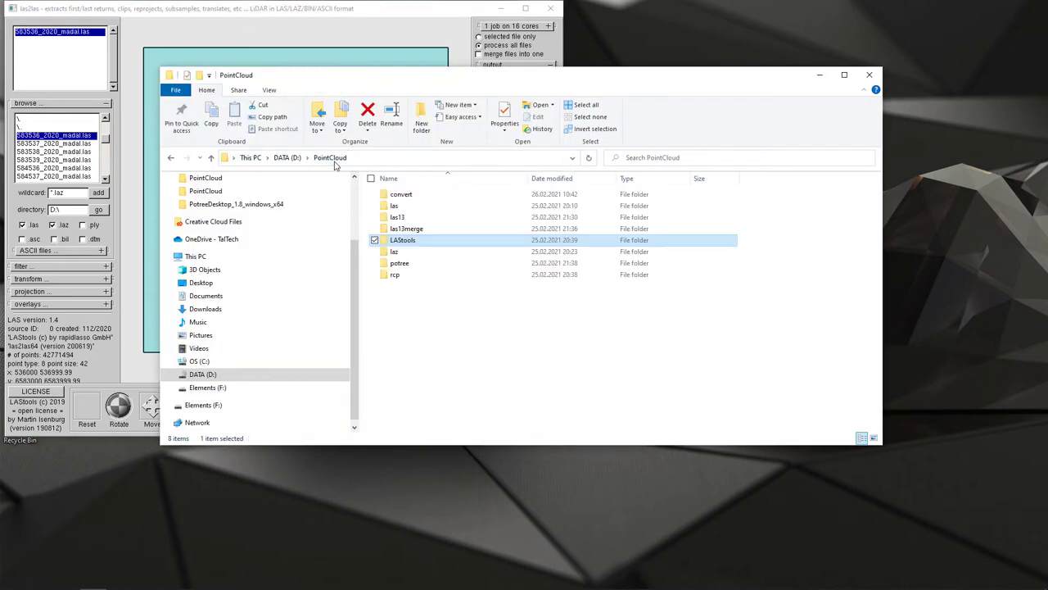
double_click(410, 217)
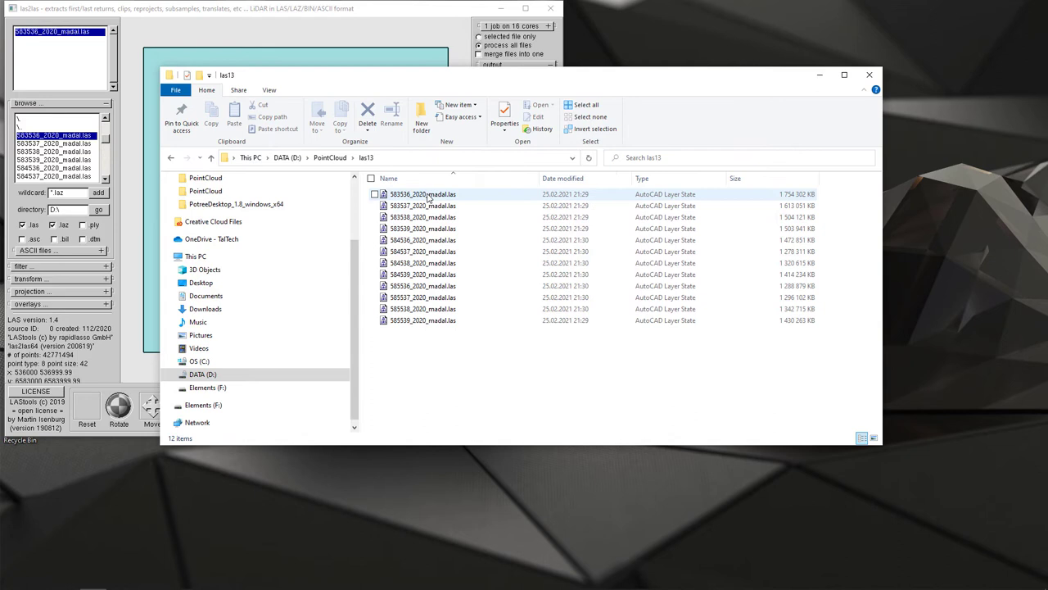
click(427, 197)
shift+click(422, 320)
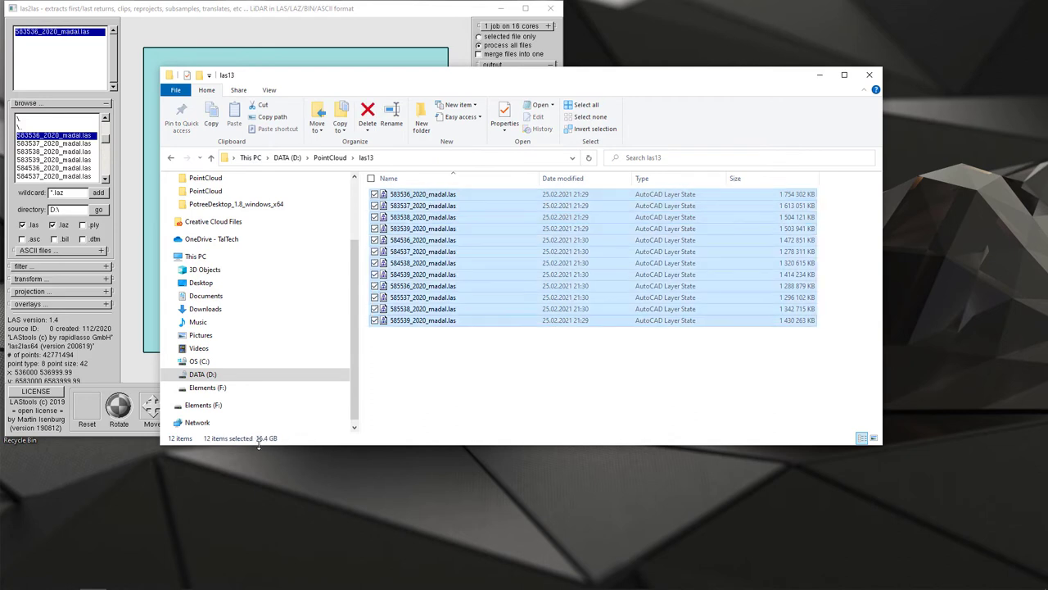
click(453, 378)
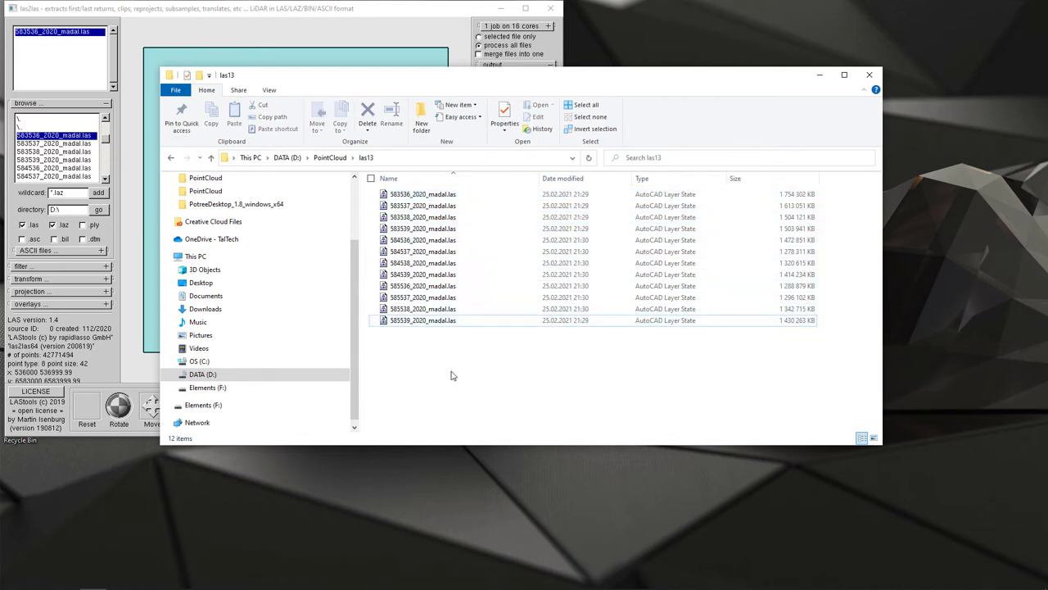
click(330, 157)
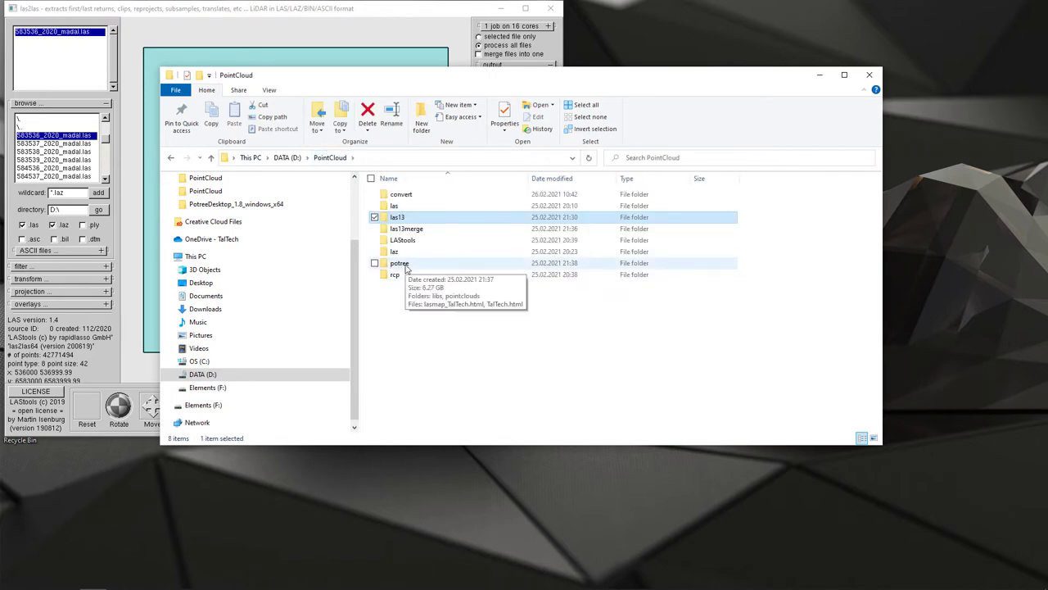
double_click(401, 218)
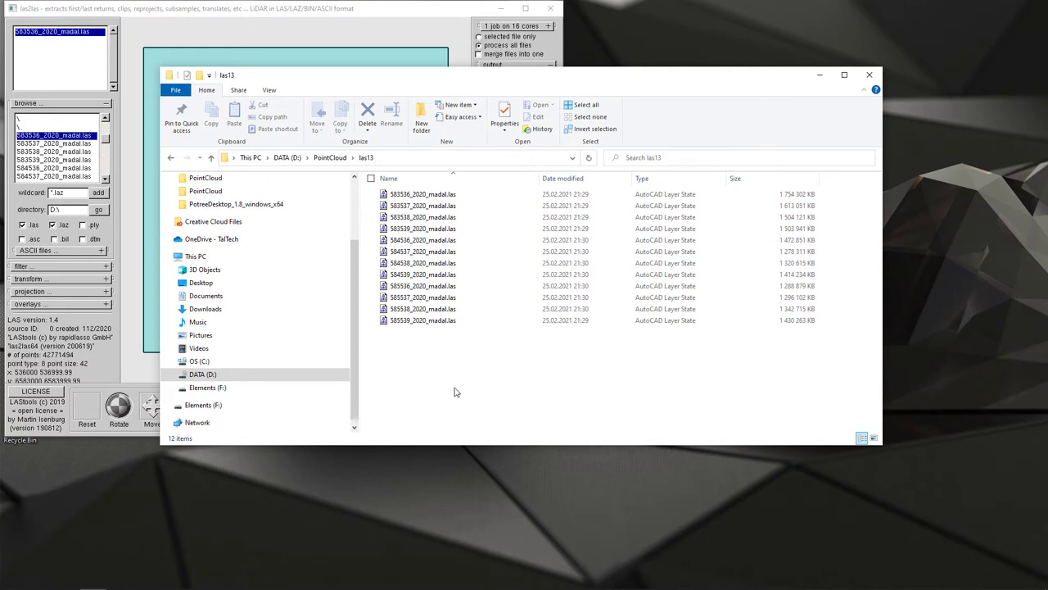
click(405, 11)
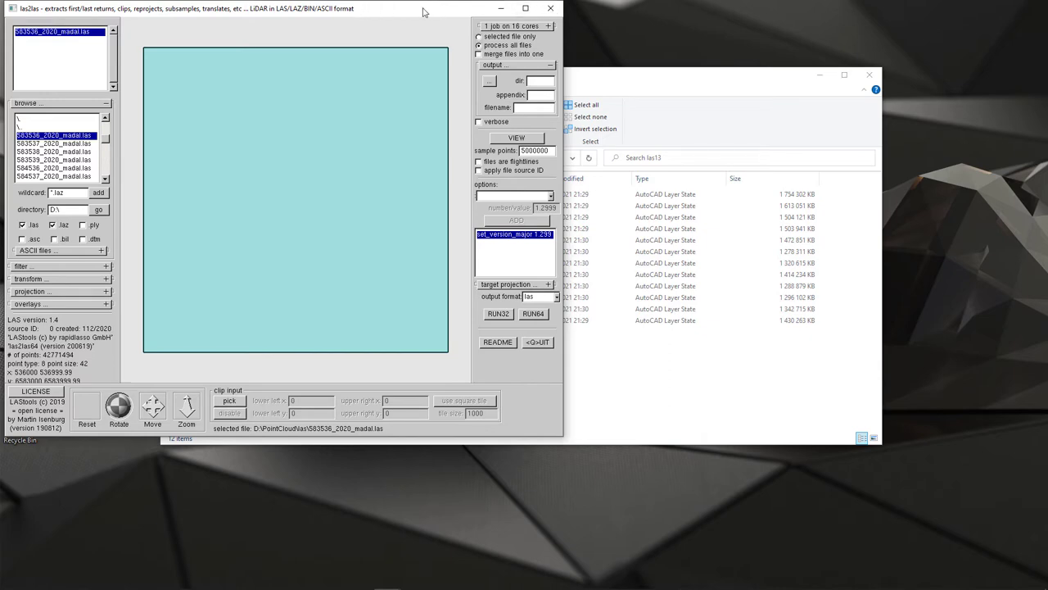
- Close las2las and launch lasmerge.exe from LAStools\bin
click(550, 9)
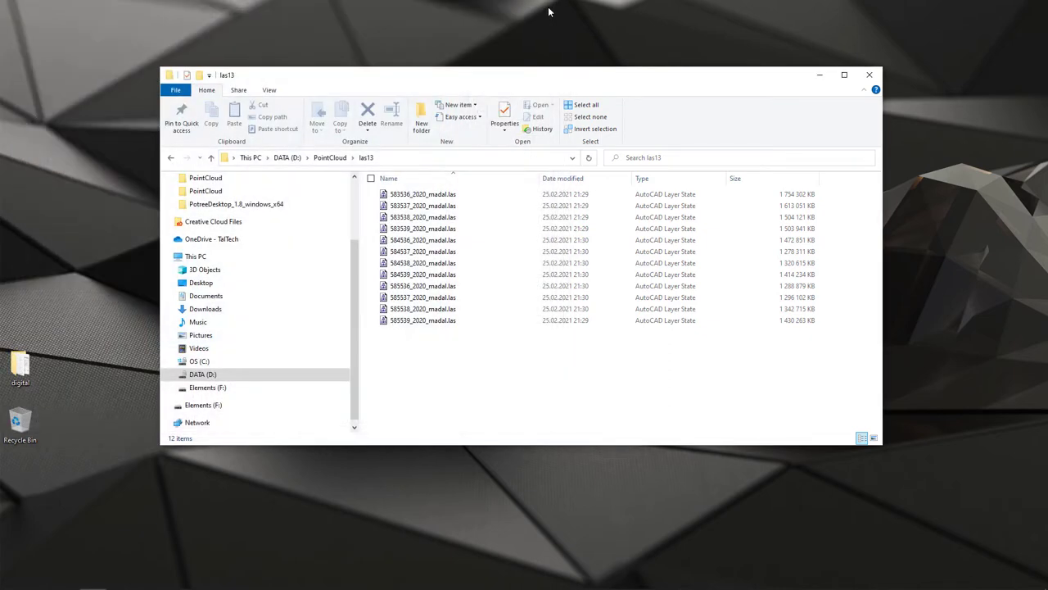
click(330, 157)
double_click(410, 241)
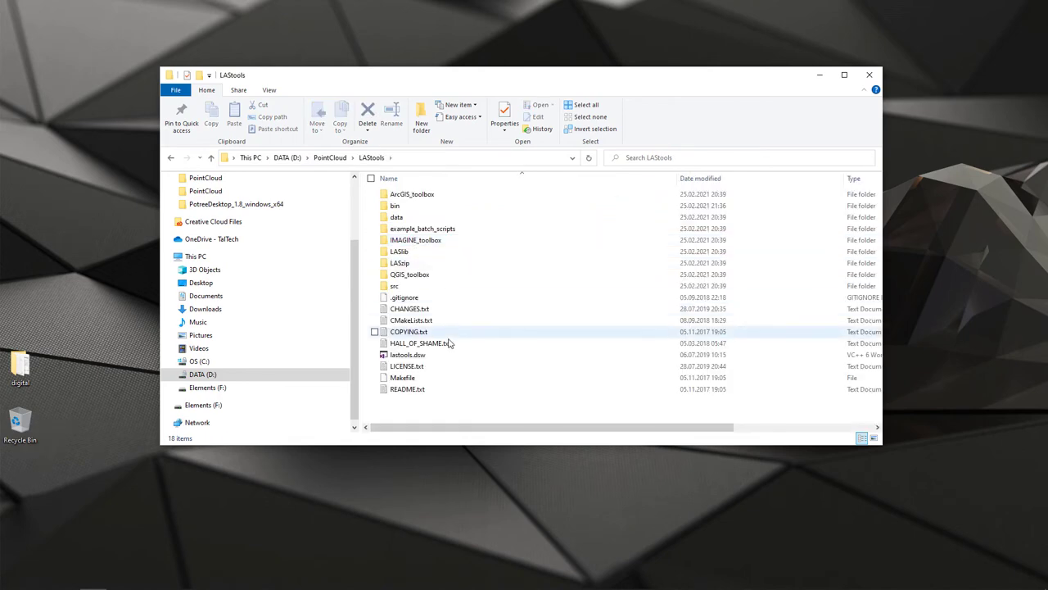
double_click(397, 206)
scroll(459, 348, down, 10)
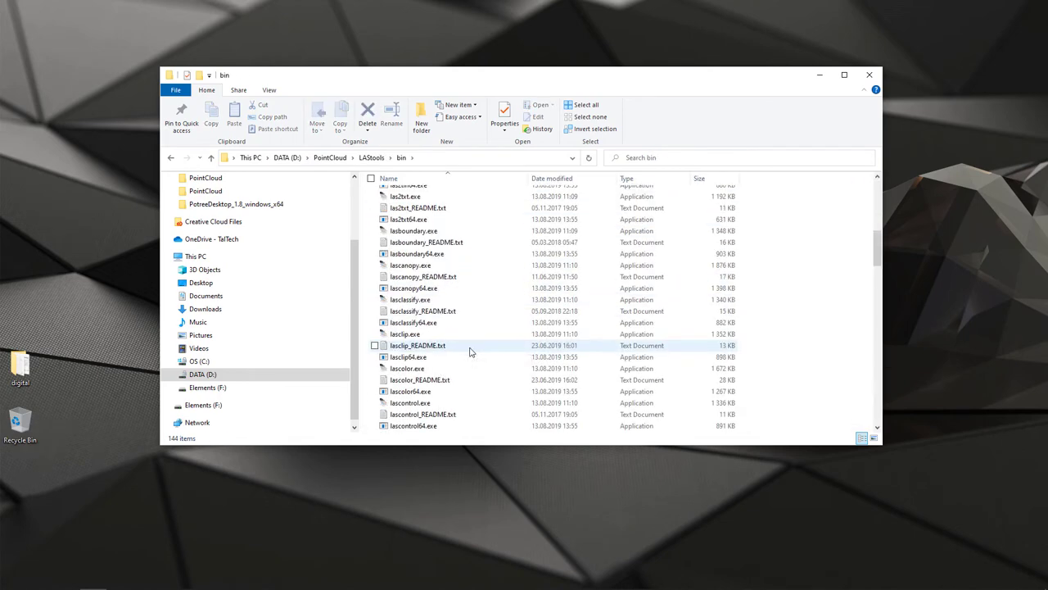
scroll(470, 354, down, 13)
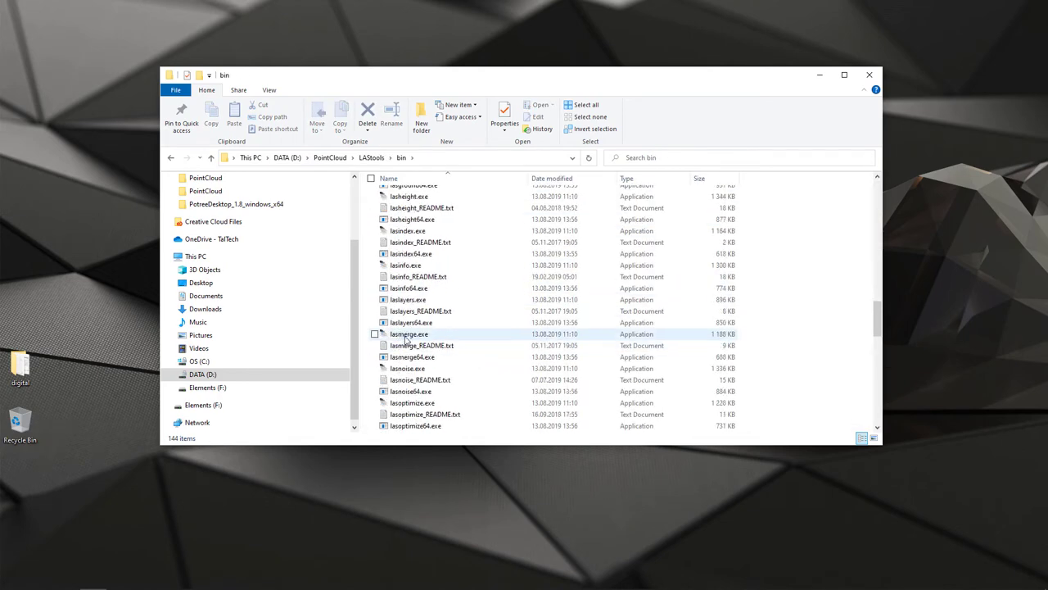
double_click(408, 335)
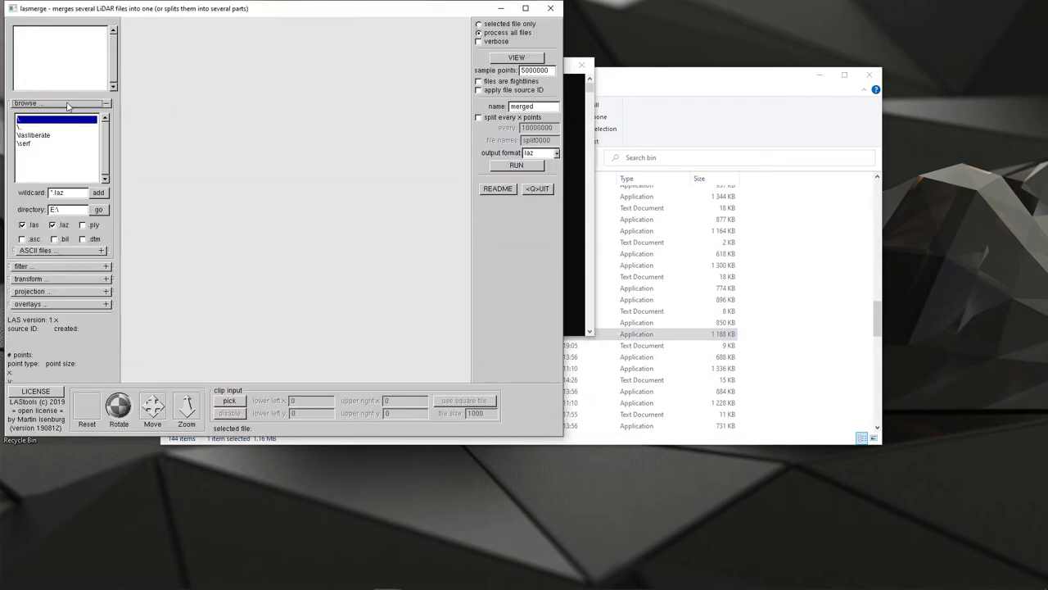
- Change lasmerge's input directory from E to D and open the 2020 tile folder
click(54, 209)
key(BackSpace)
text(D)
click(97, 211)
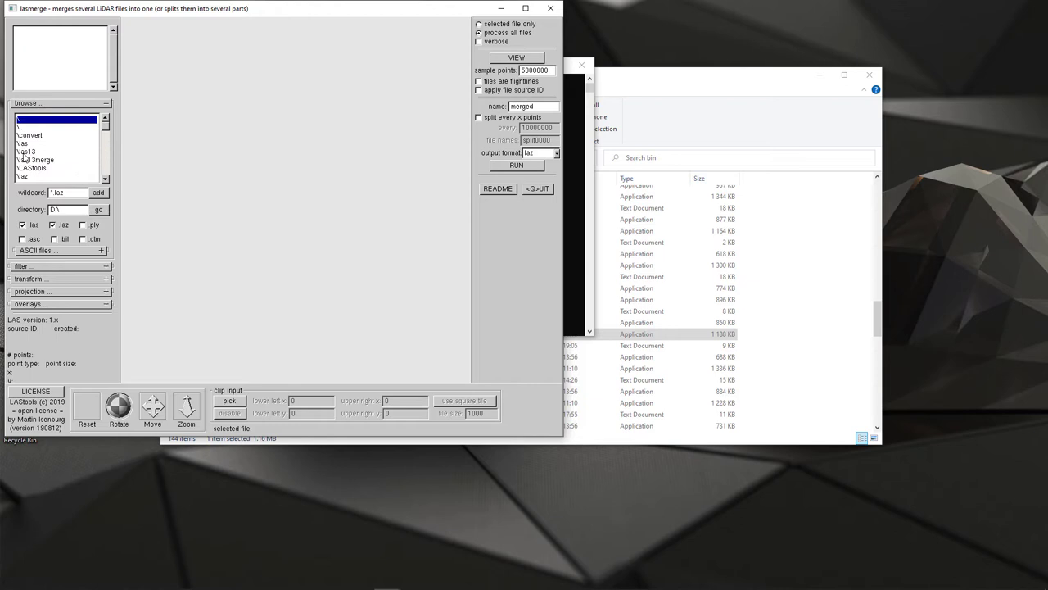
double_click(32, 159)
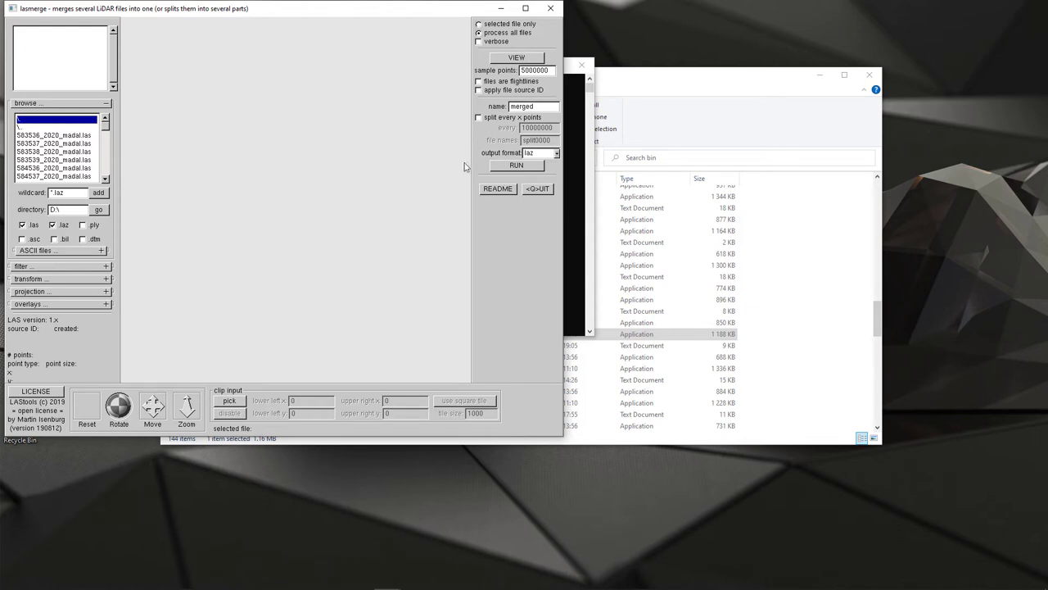
- Keep the output name 'merged' and set the output format to las
drag(539, 107, 506, 107)
click(543, 107)
click(550, 154)
click(570, 160)
click(649, 82)
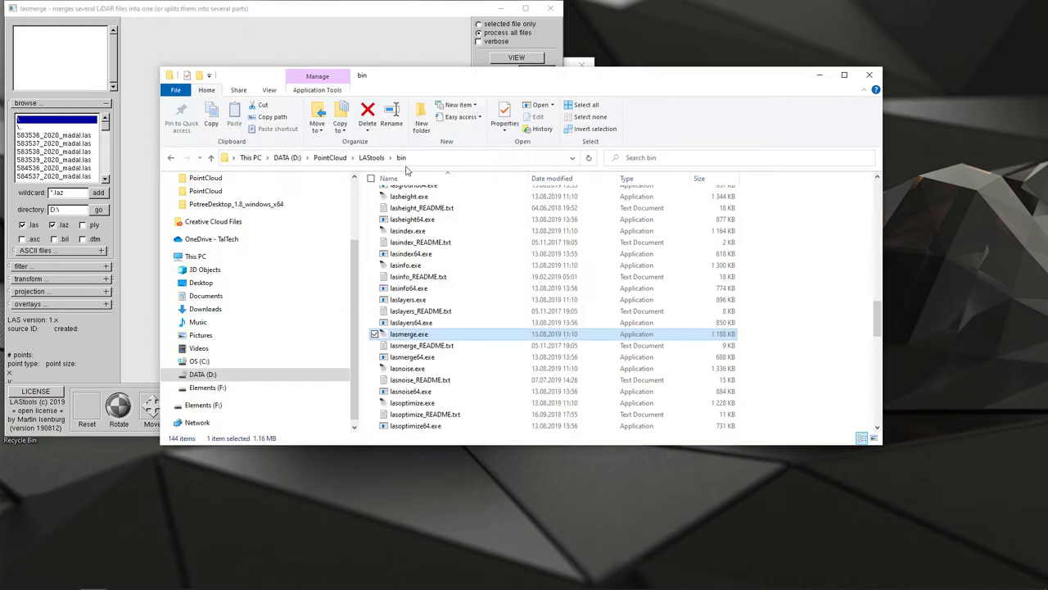
- Check the merged TalTech.las size (16.4 GB) in las13merge, then return to PointCloud
click(349, 159)
double_click(406, 229)
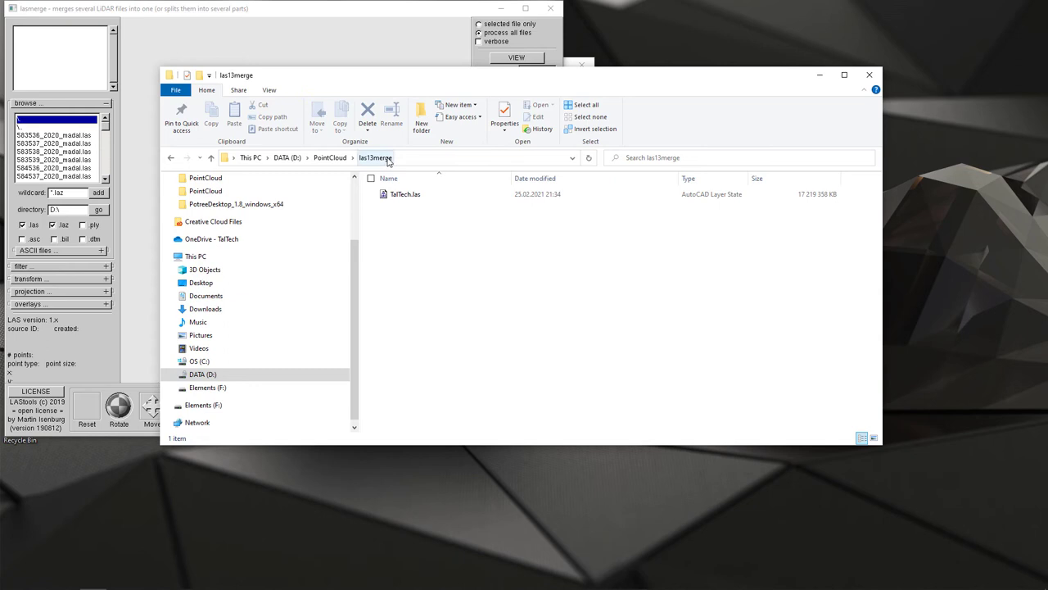
click(404, 196)
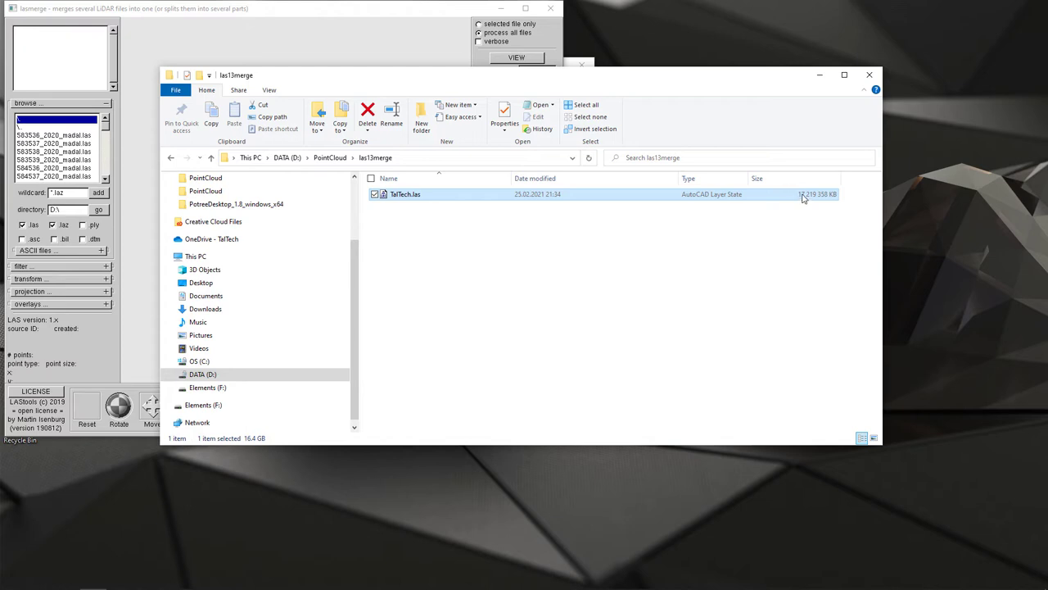
click(472, 254)
key(alt+Up)
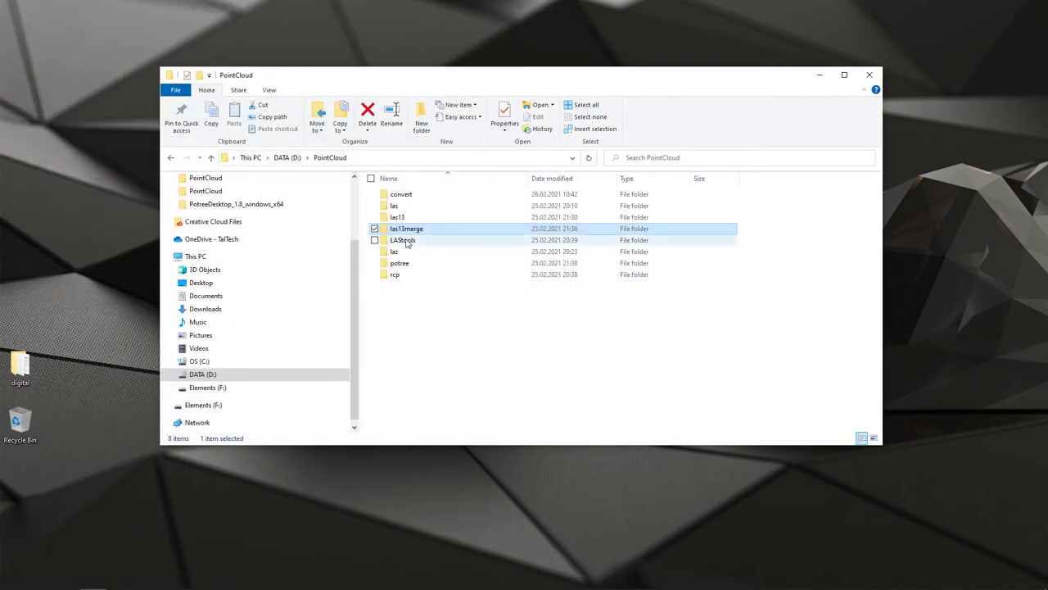
- Launch laspublish.exe from the LAStools bin folder
double_click(404, 241)
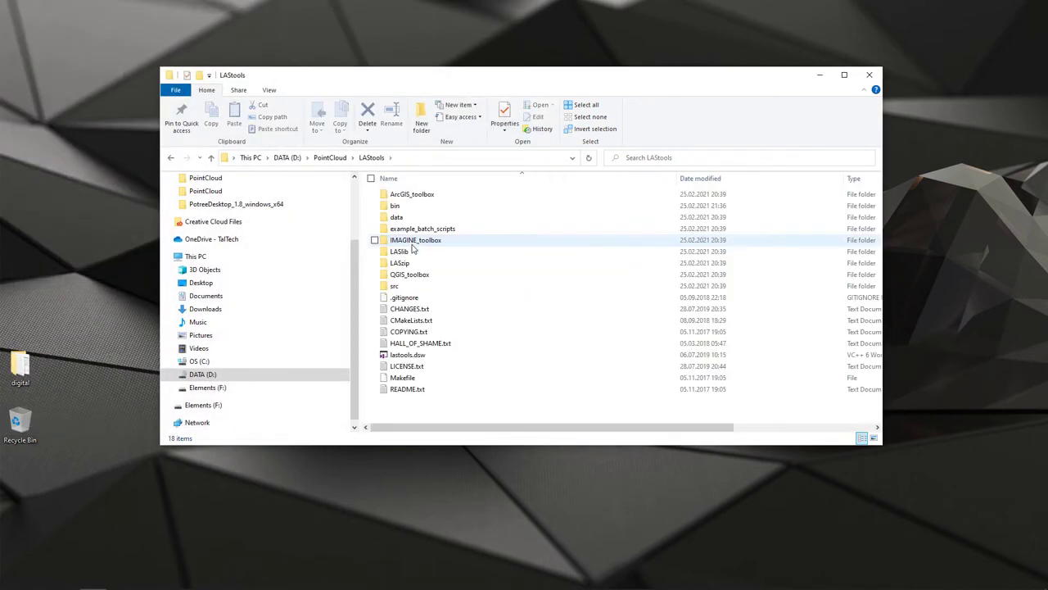
double_click(398, 205)
scroll(504, 344, down, 10)
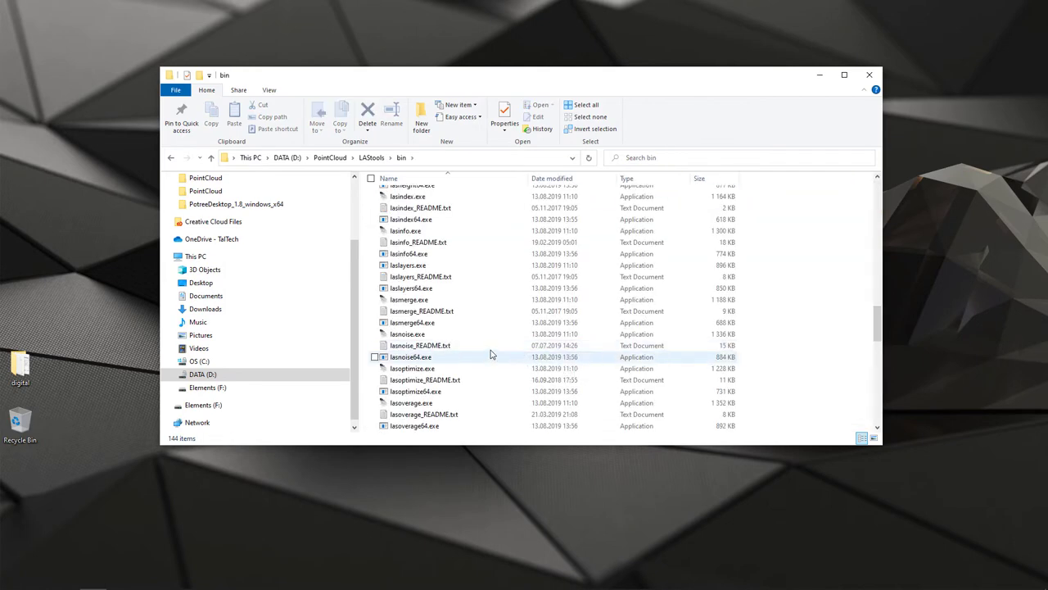
scroll(492, 351, down, 4)
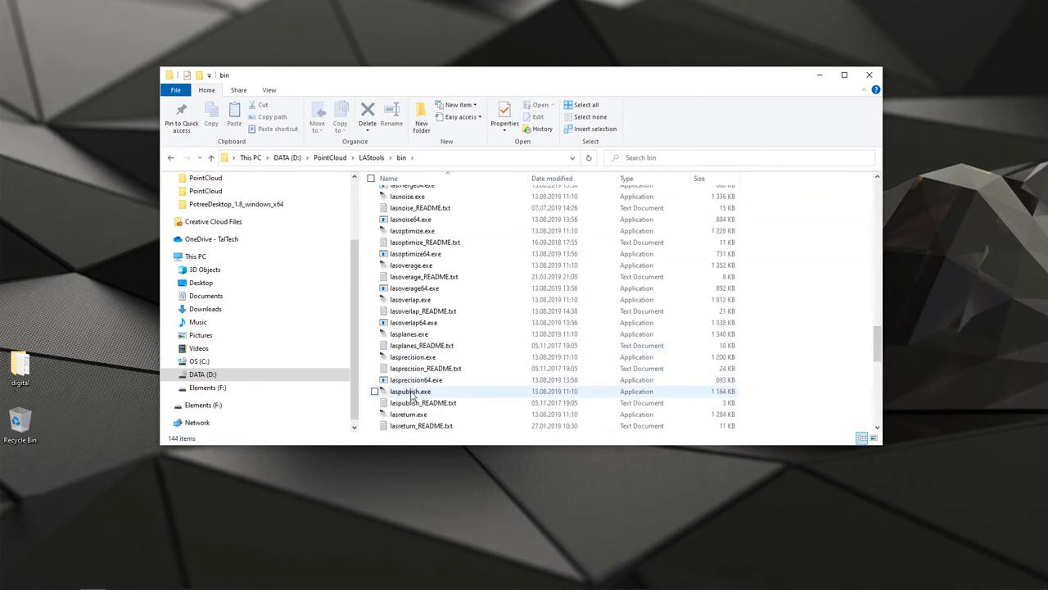
double_click(401, 393)
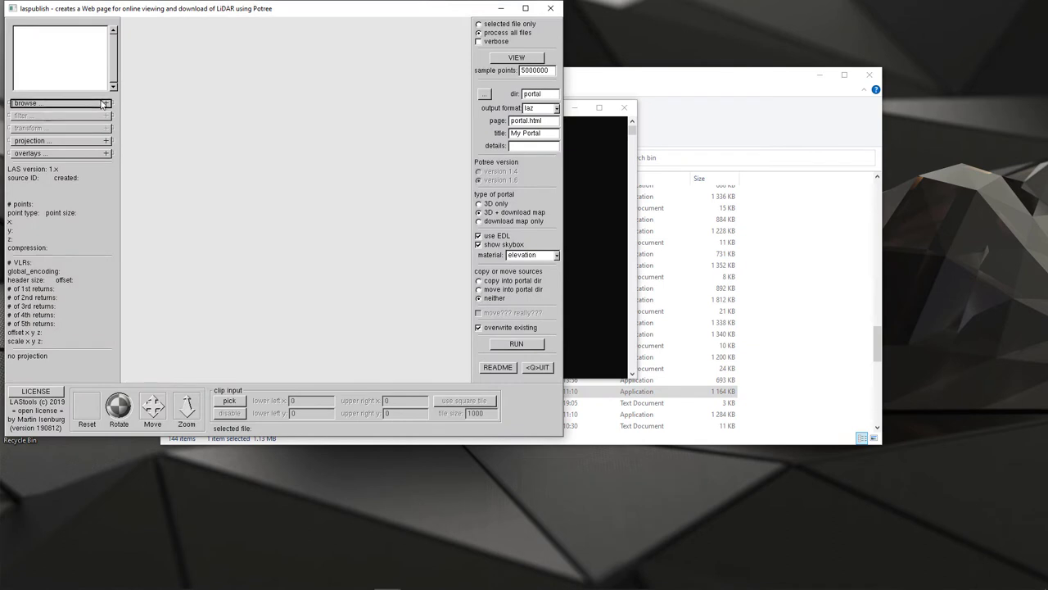
- Load TalTech.las from D:\las13merge as laspublish's input file
click(102, 104)
drag(57, 209, 49, 212)
text(D:\)
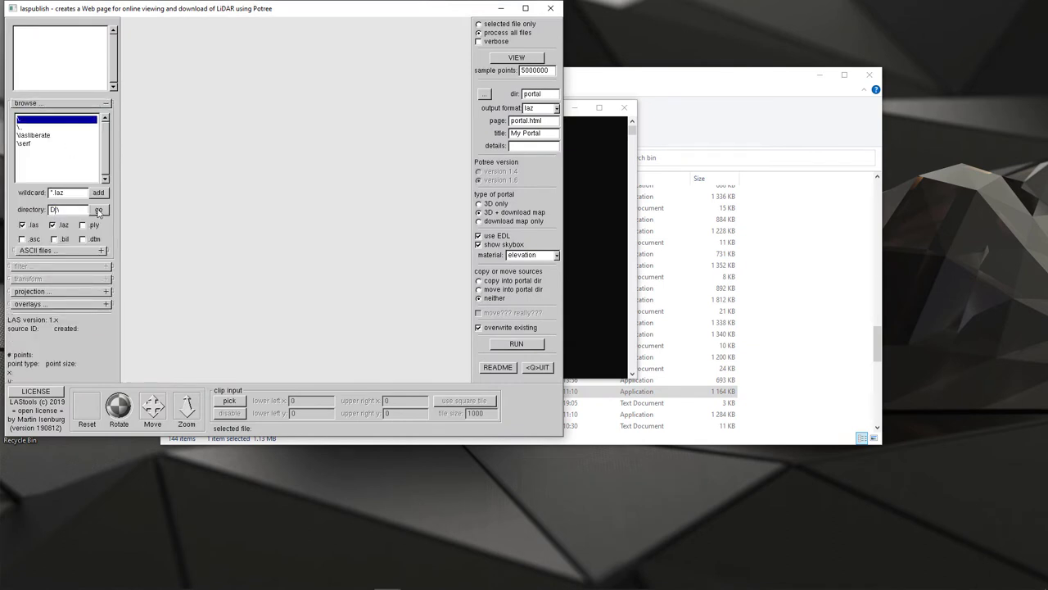
click(99, 209)
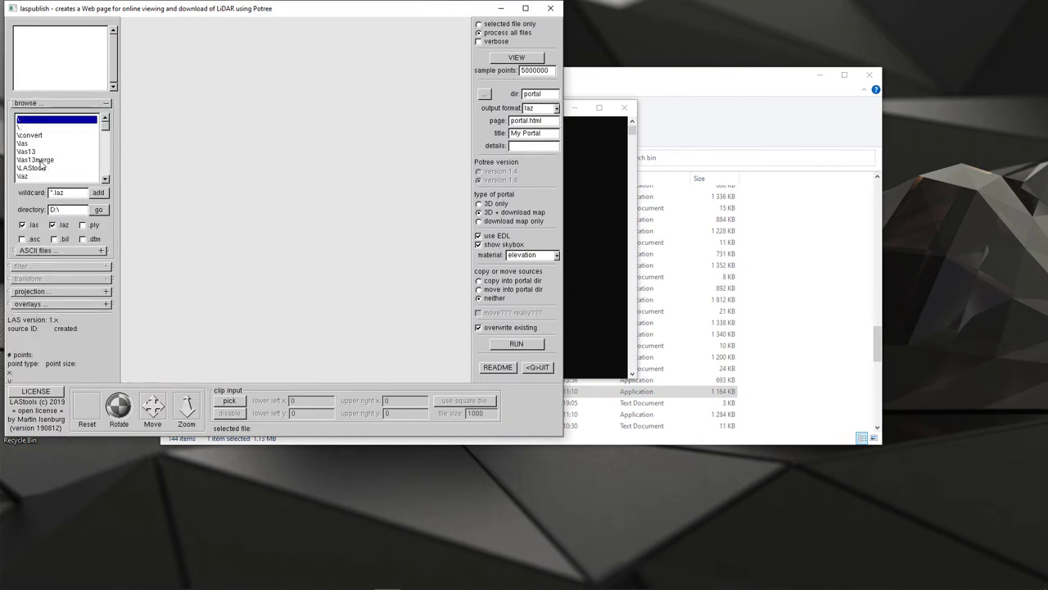
double_click(45, 161)
click(51, 138)
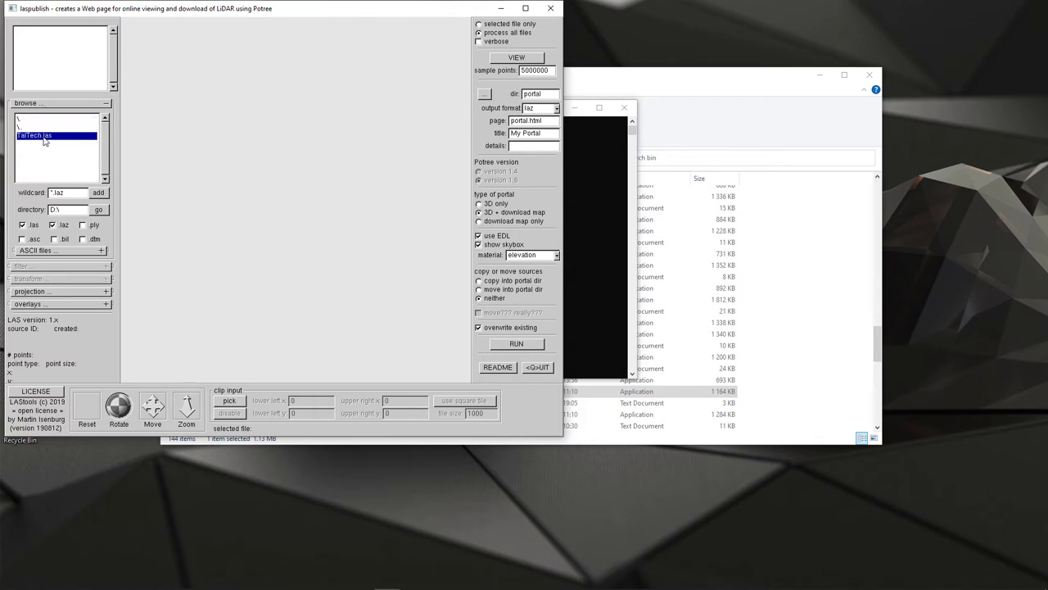
double_click(45, 137)
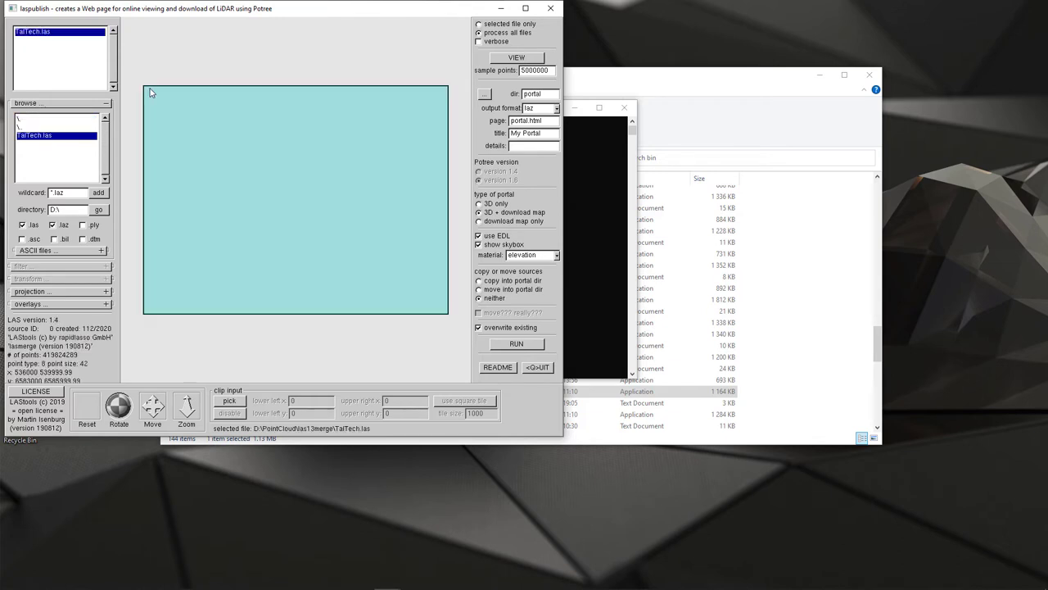
- Set the portal's output format to bin
click(547, 108)
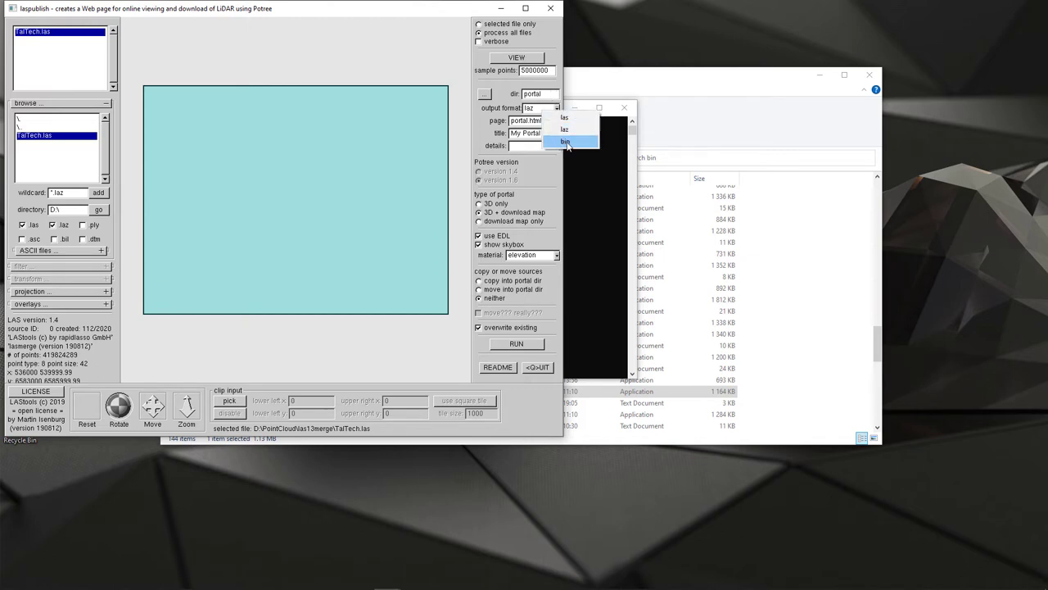
click(565, 142)
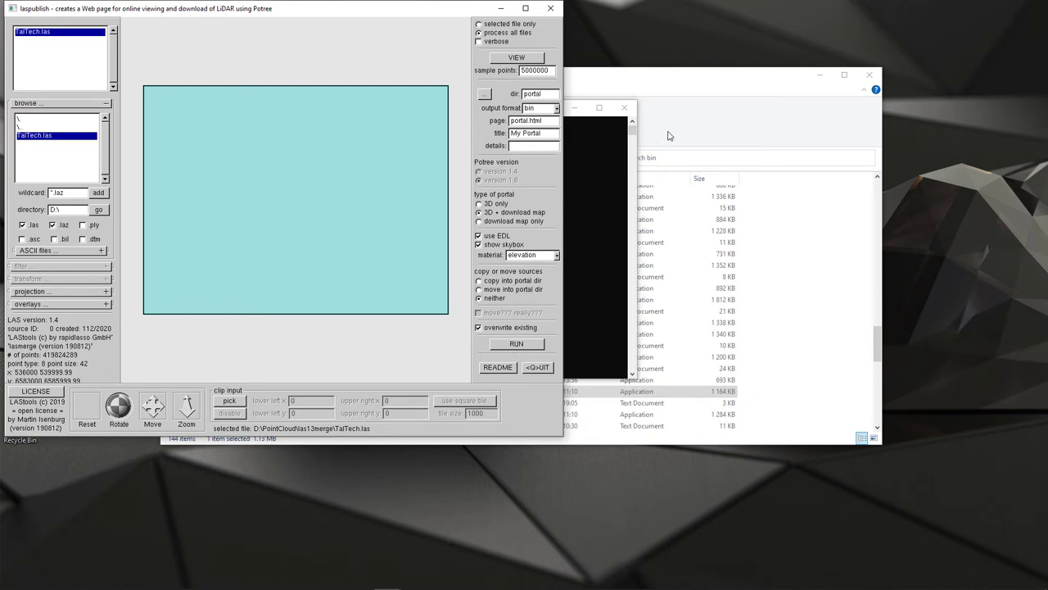
click(689, 84)
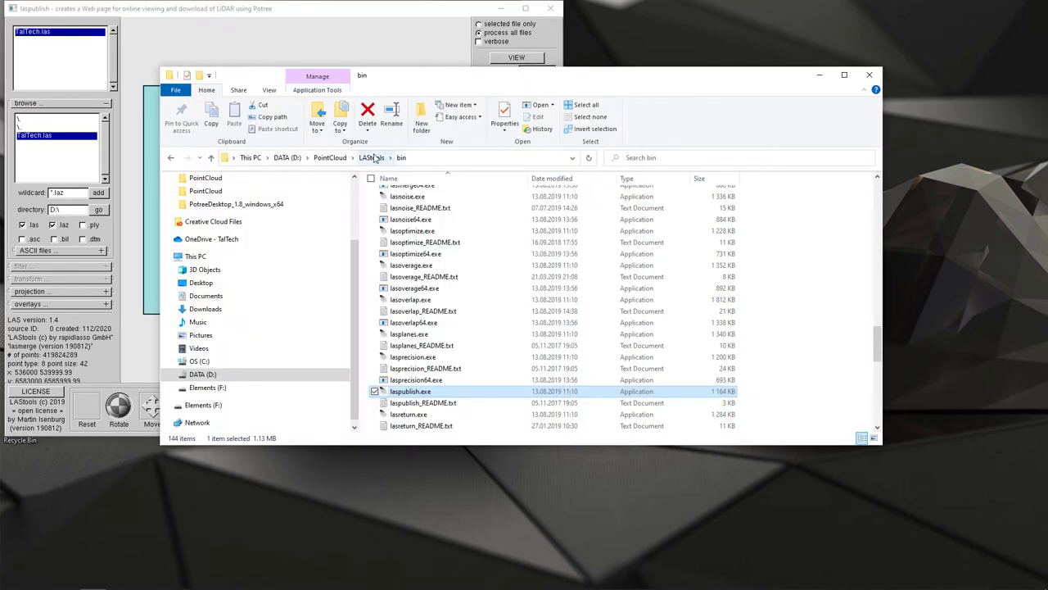
- Open D:\PointCloud\potree with the published TalTech portal files, then bring laspublish forward
click(346, 158)
double_click(410, 265)
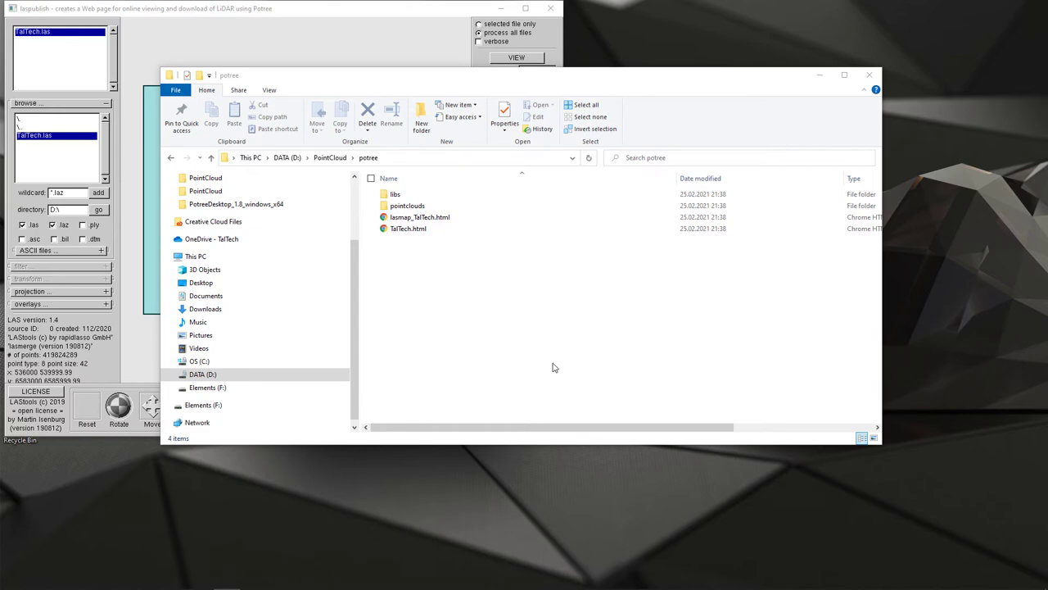
click(347, 5)
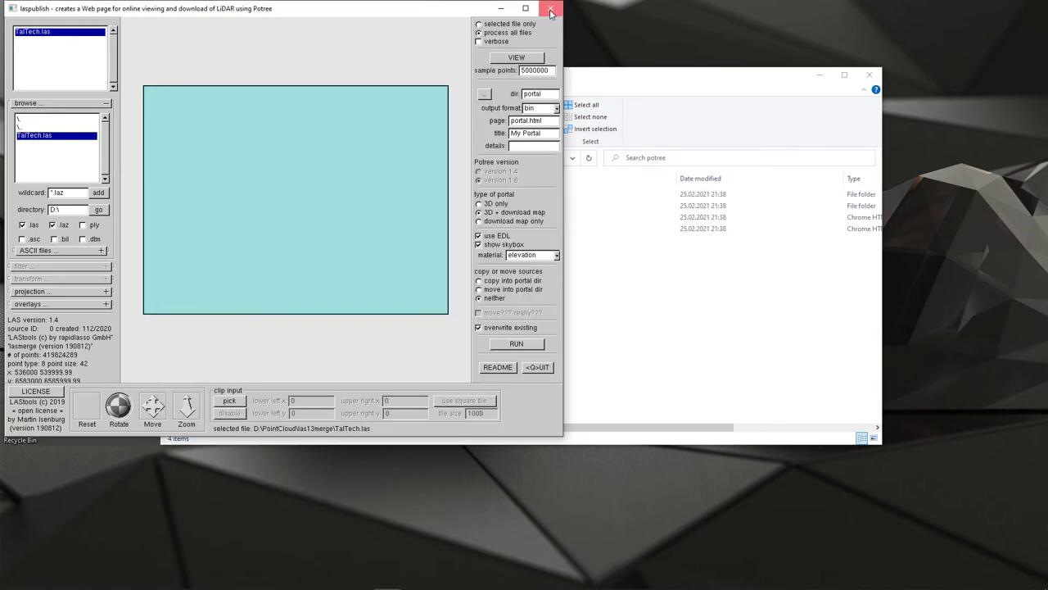
click(550, 9)
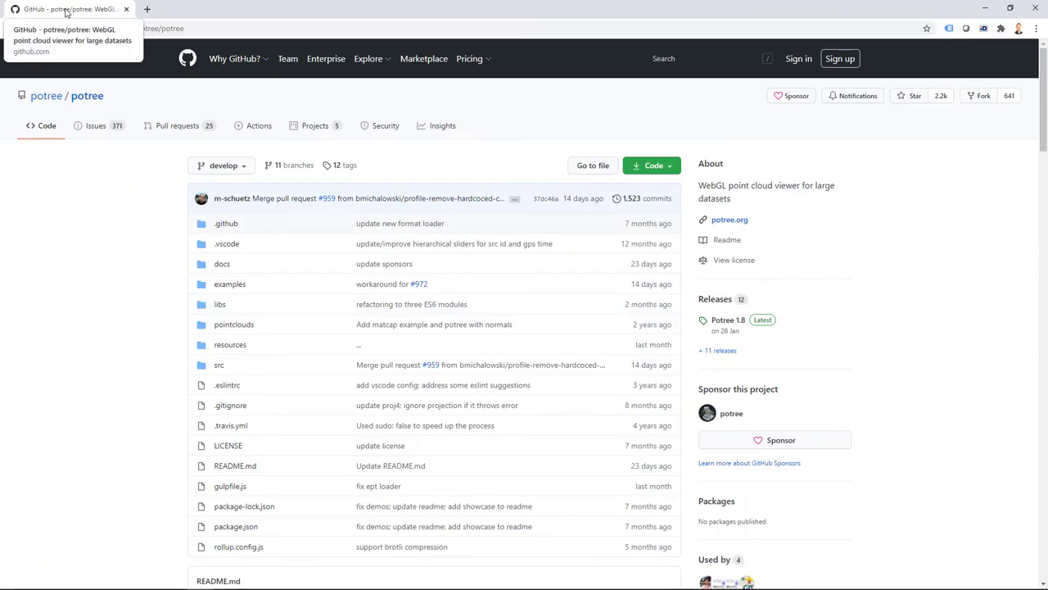
scroll(72, 345, down, 6)
scroll(79, 347, down, 7)
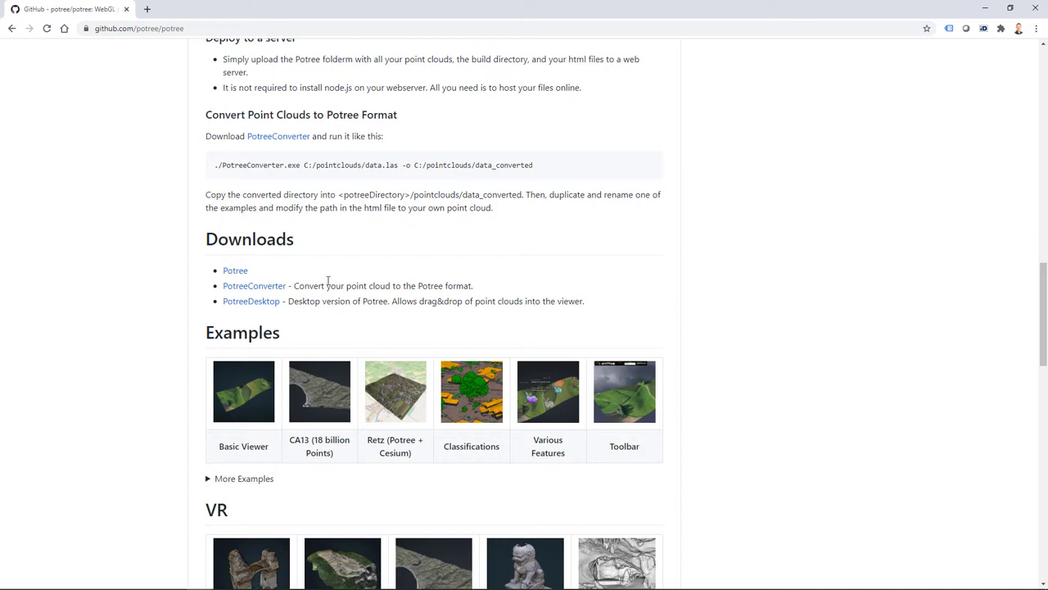
click(985, 8)
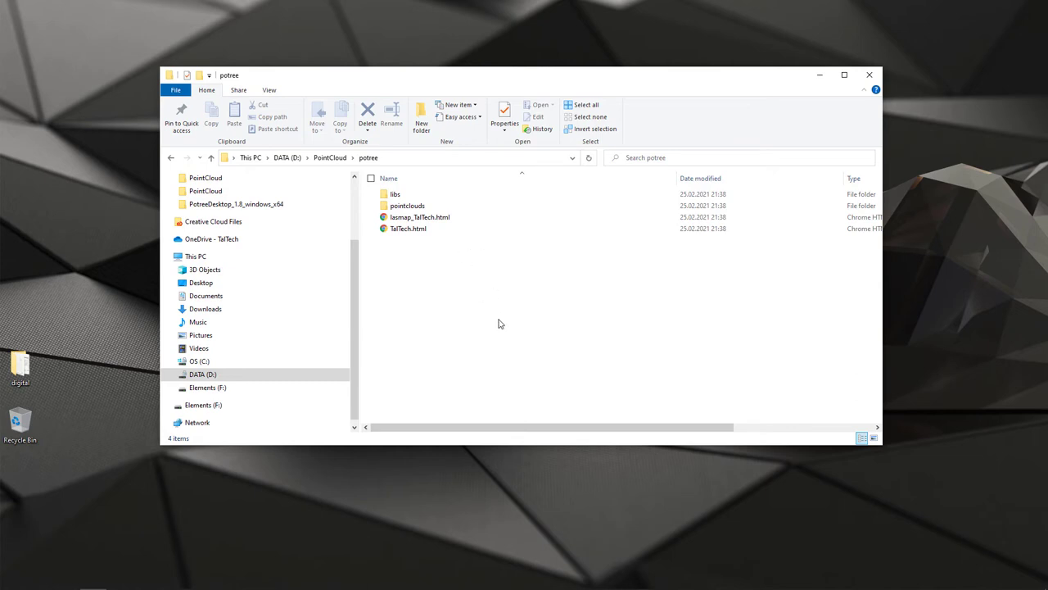
- In WinSCP's remote panel, browse to /htdocs/potree/examples and select taltech.html
key(alt+Tab)
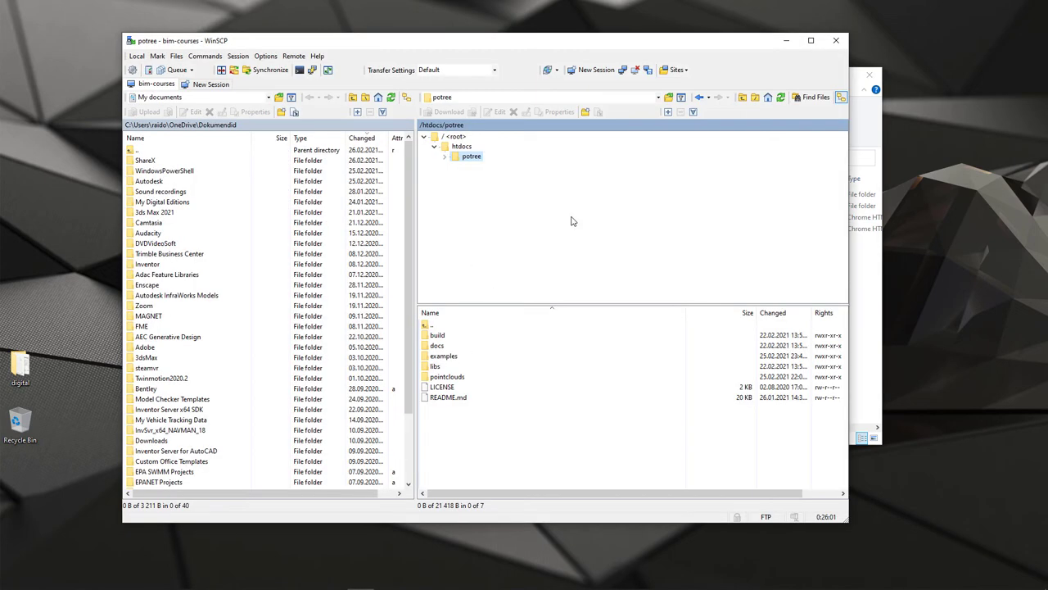
double_click(473, 157)
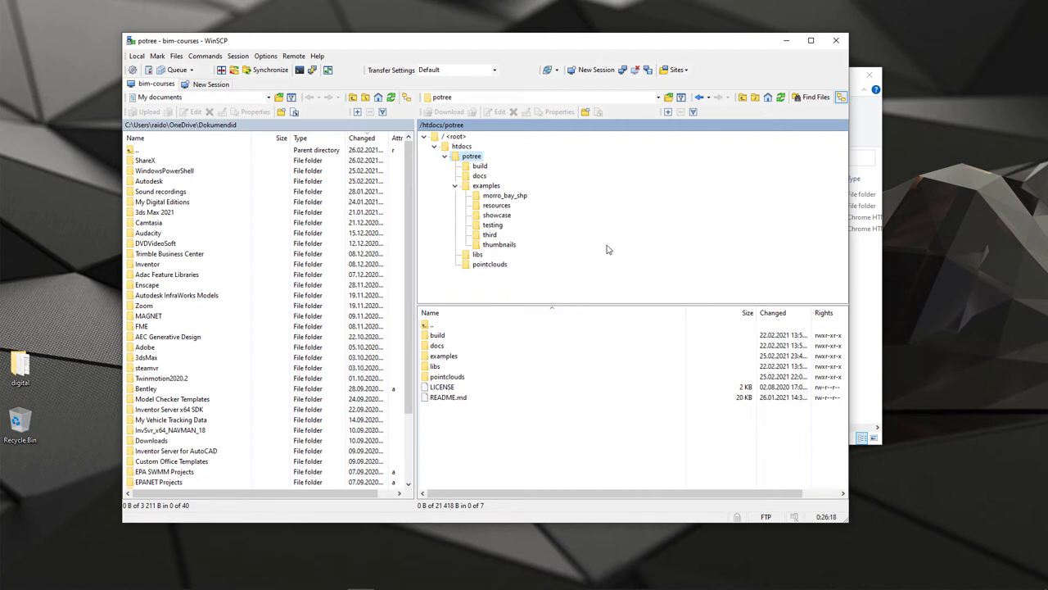
click(469, 187)
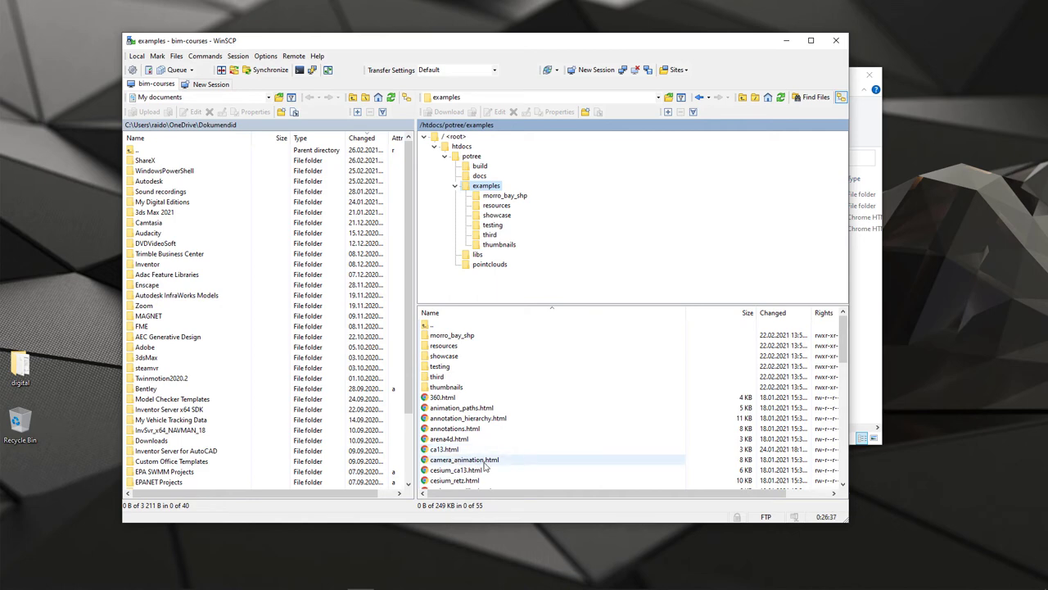
scroll(491, 443, down, 5)
scroll(500, 439, down, 6)
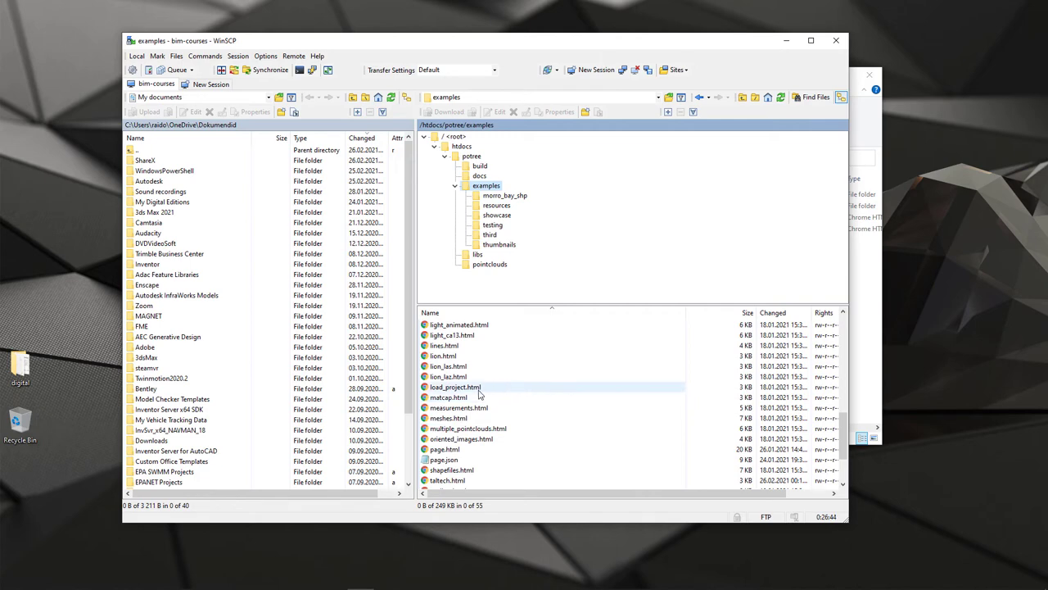
scroll(479, 395, down, 2)
click(456, 418)
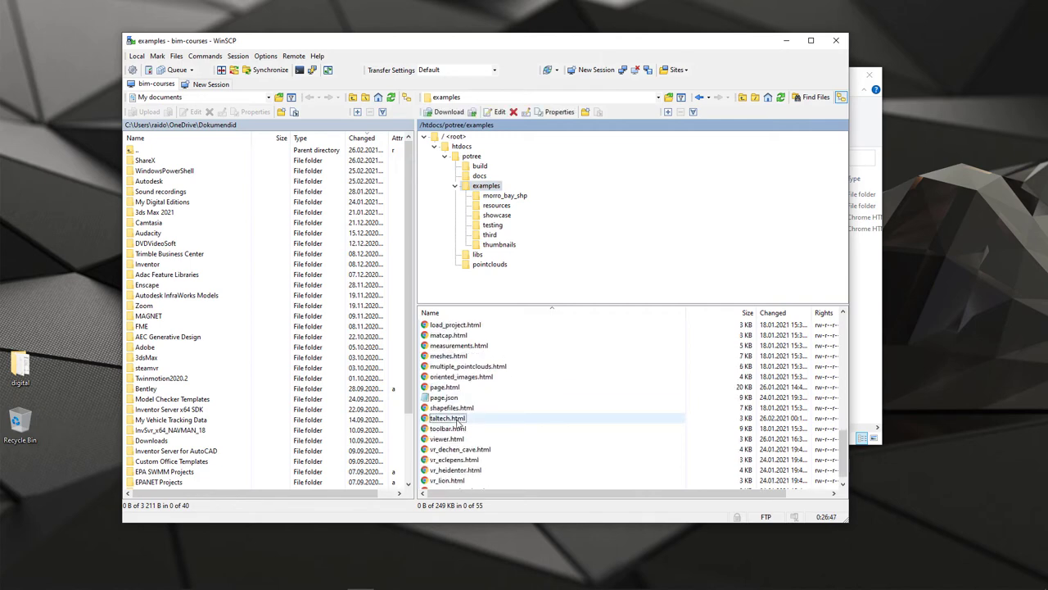
scroll(514, 422, up, 3)
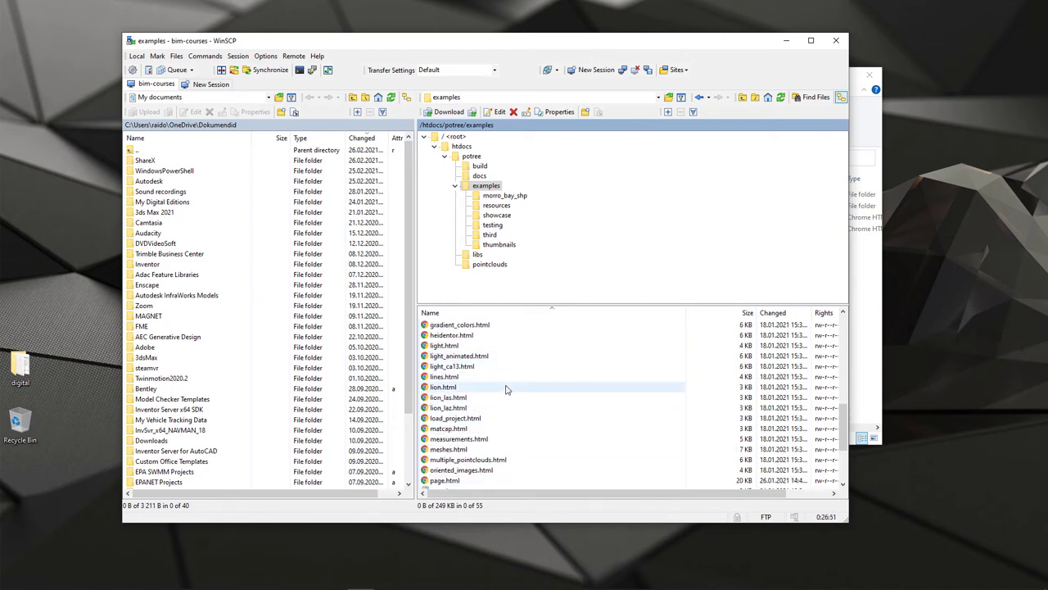
scroll(500, 402, down, 3)
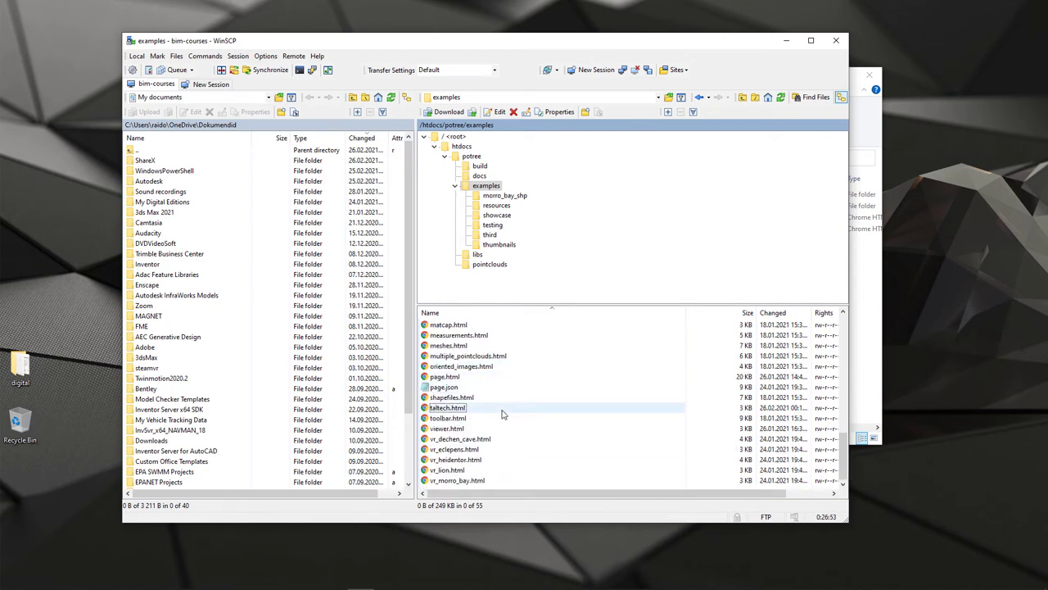
- Open the remote taltech.html in WinSCP's editor and inspect its meta and stylesheet lines
right_click(454, 409)
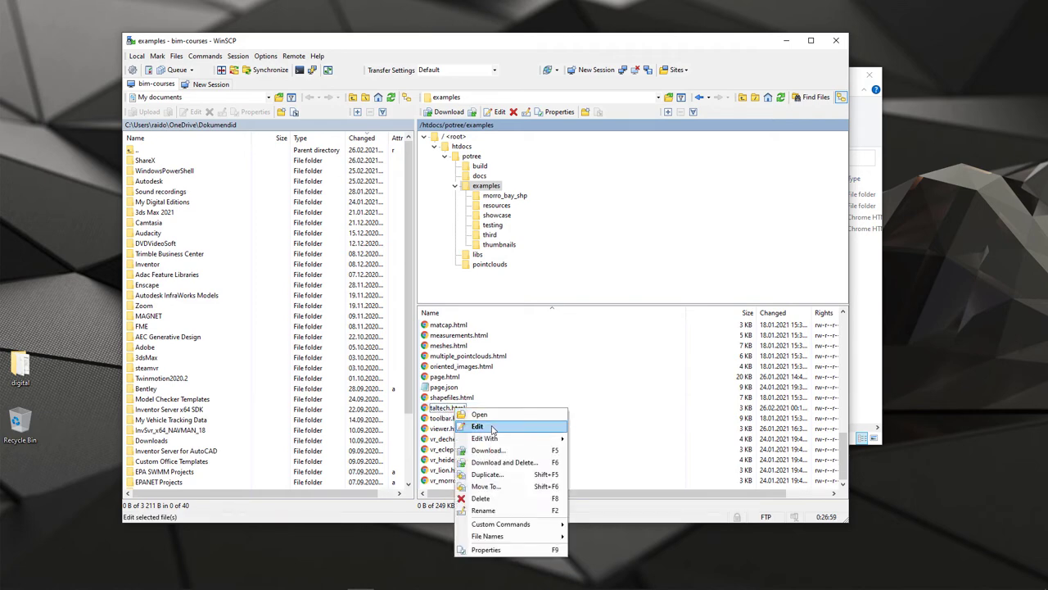
click(482, 427)
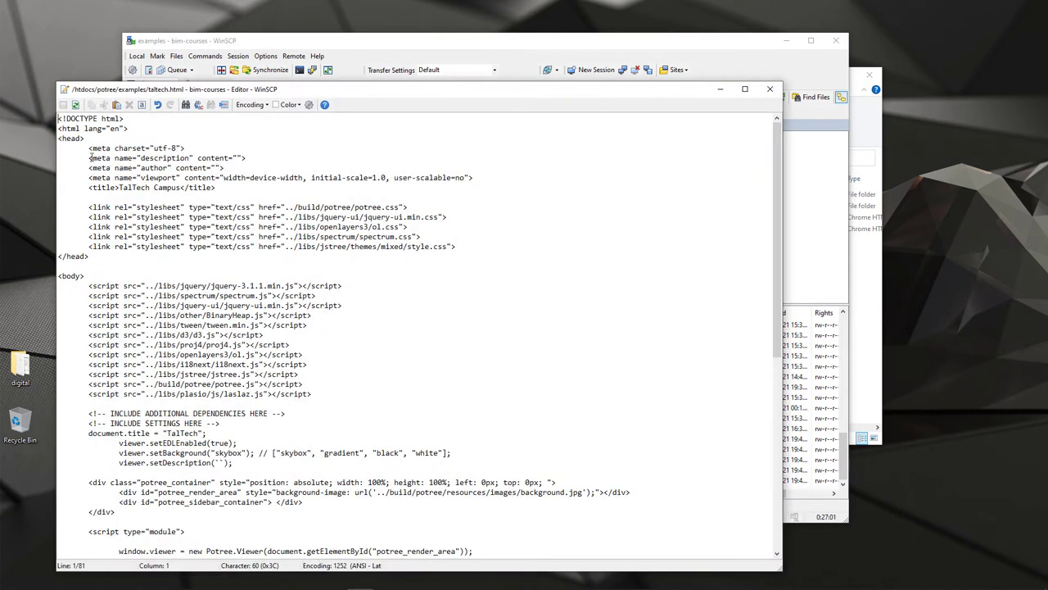
drag(89, 149, 455, 249)
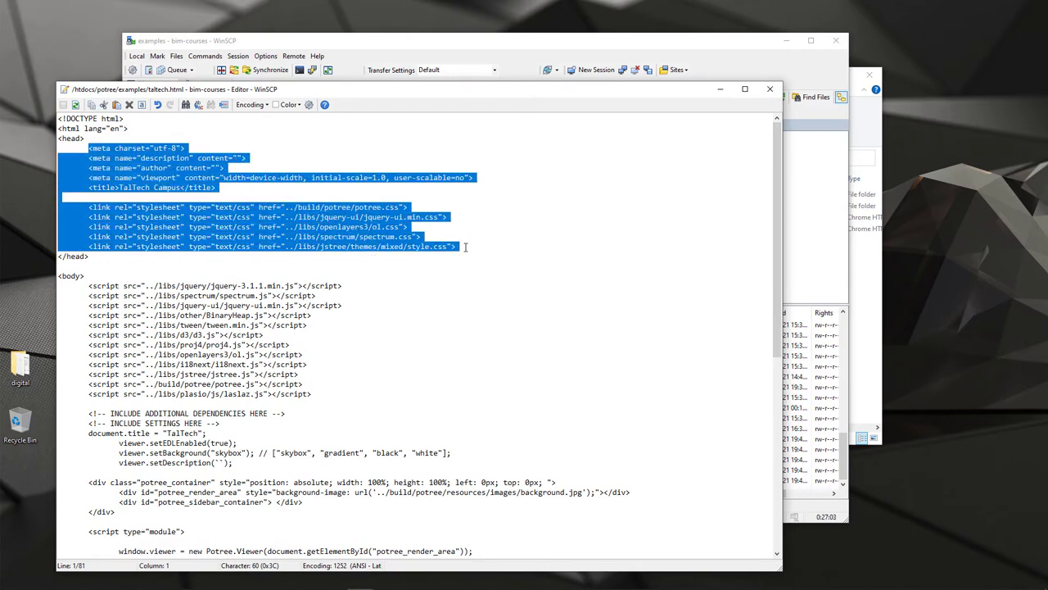
drag(479, 91, 587, 300)
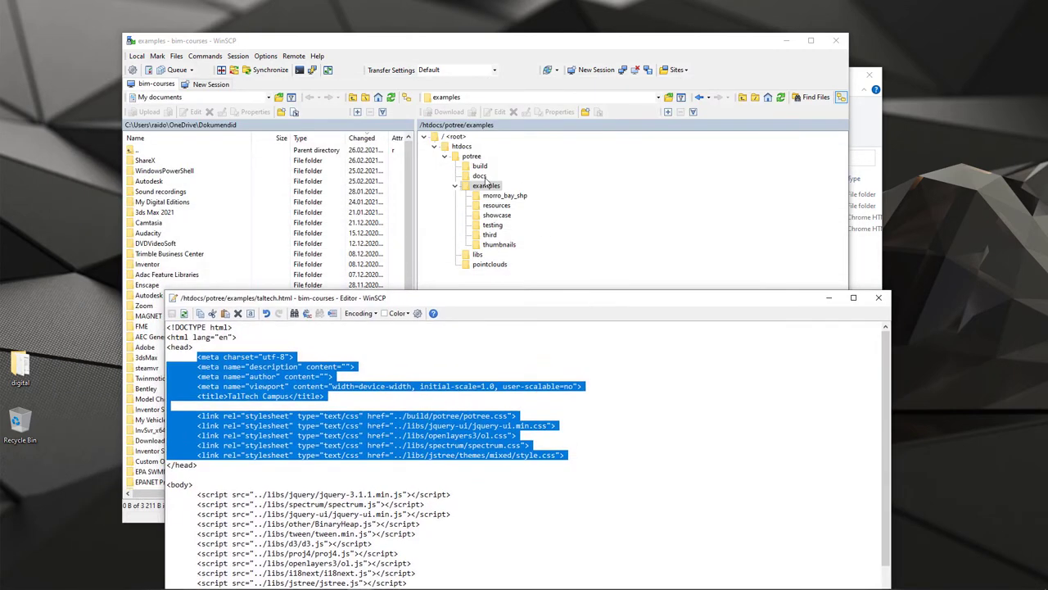
drag(473, 294, 388, 110)
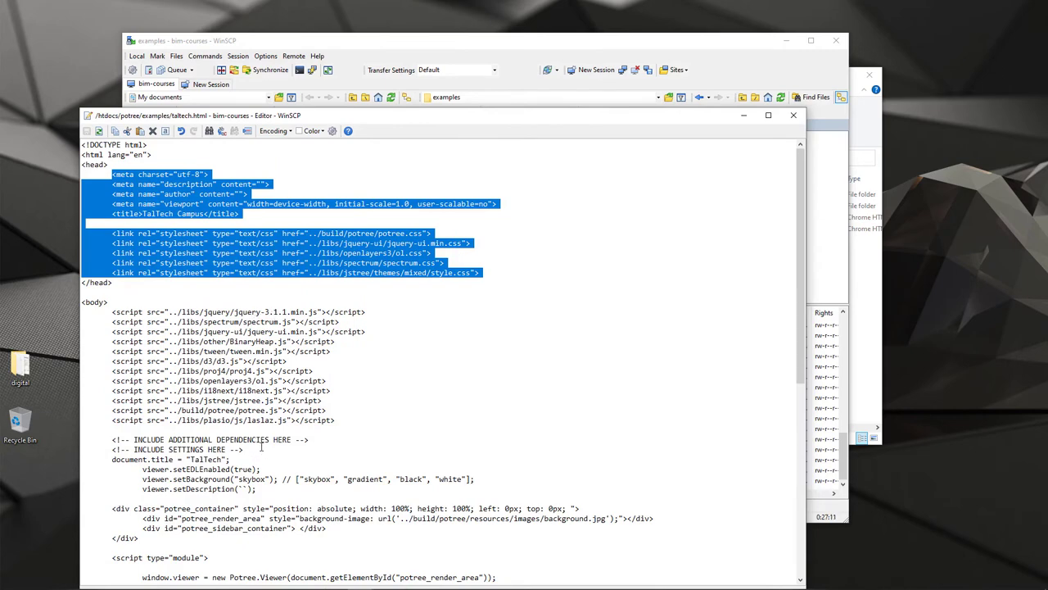
- Review the block loading ../pointclouds/TalTech/cloud.js with ELEVATION coloring
scroll(262, 446, down, 3)
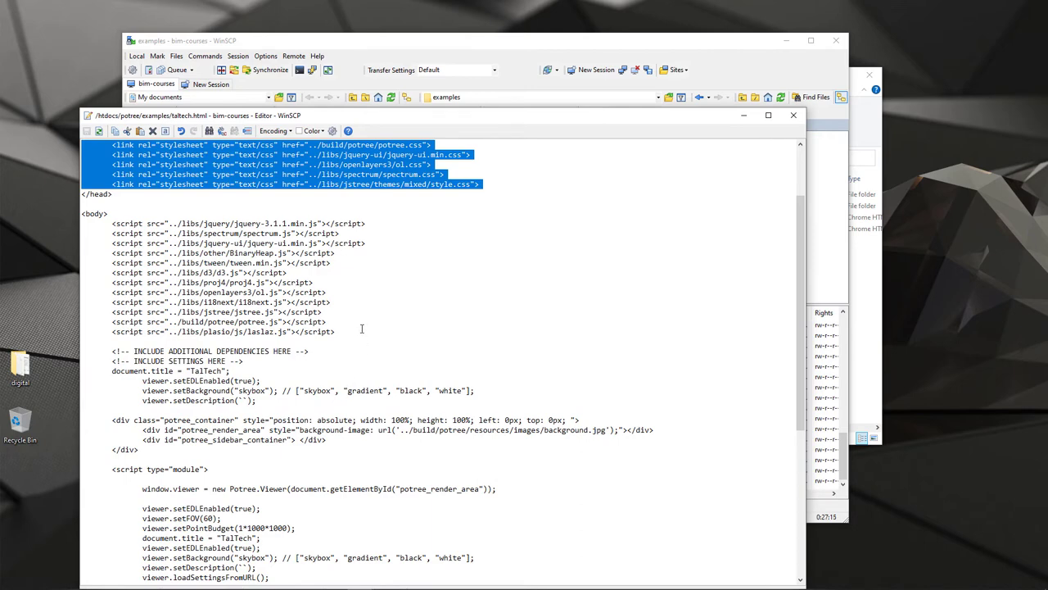
scroll(317, 385, down, 9)
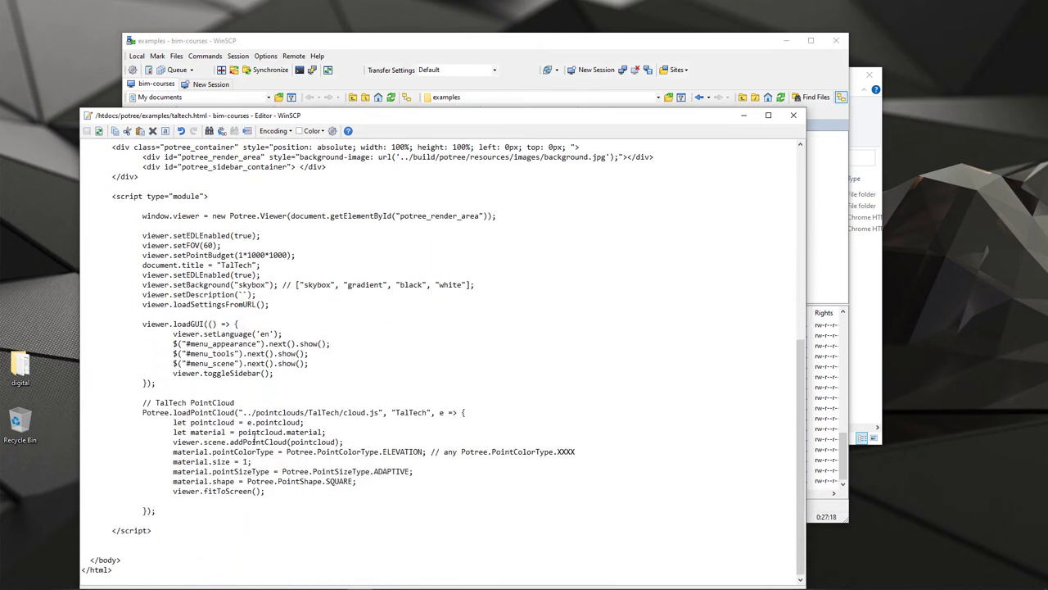
drag(141, 404, 266, 492)
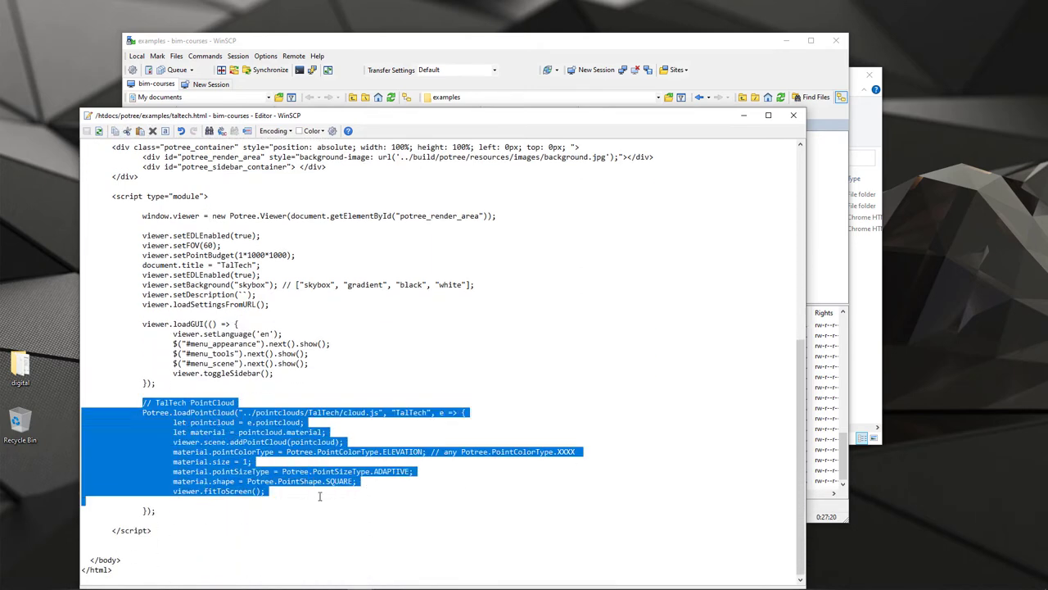
click(274, 497)
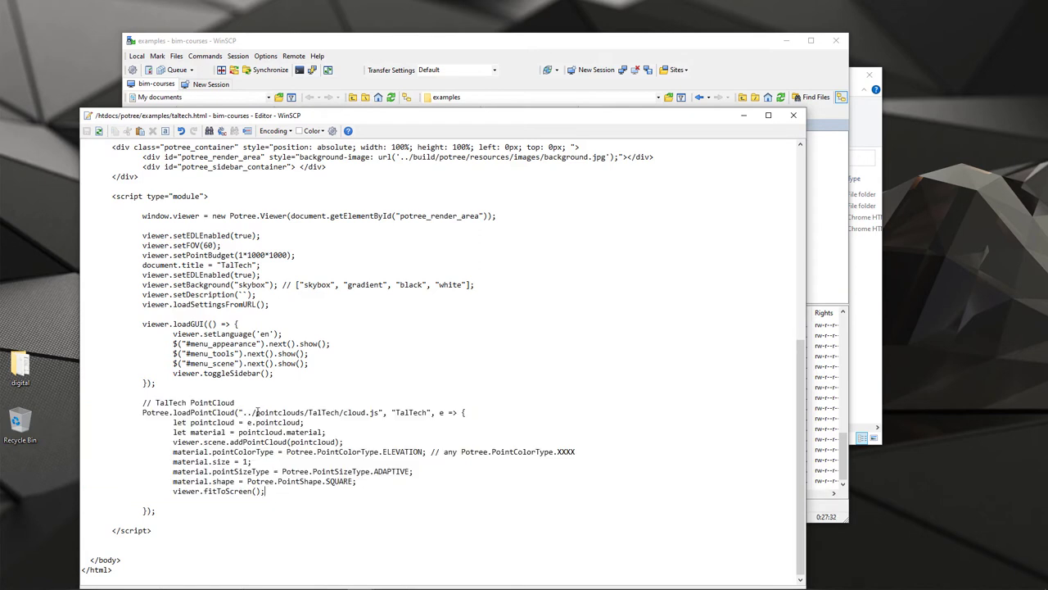
- Browse the local potree\pointclouds\TalTech folder and locate cloud.js
key(alt+Tab)
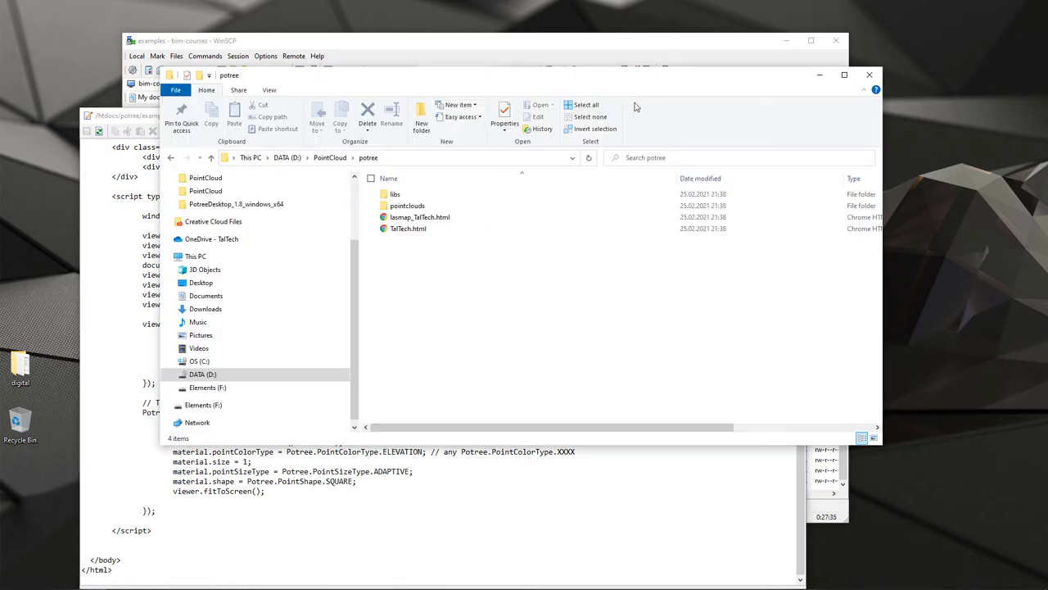
drag(360, 54, 529, 64)
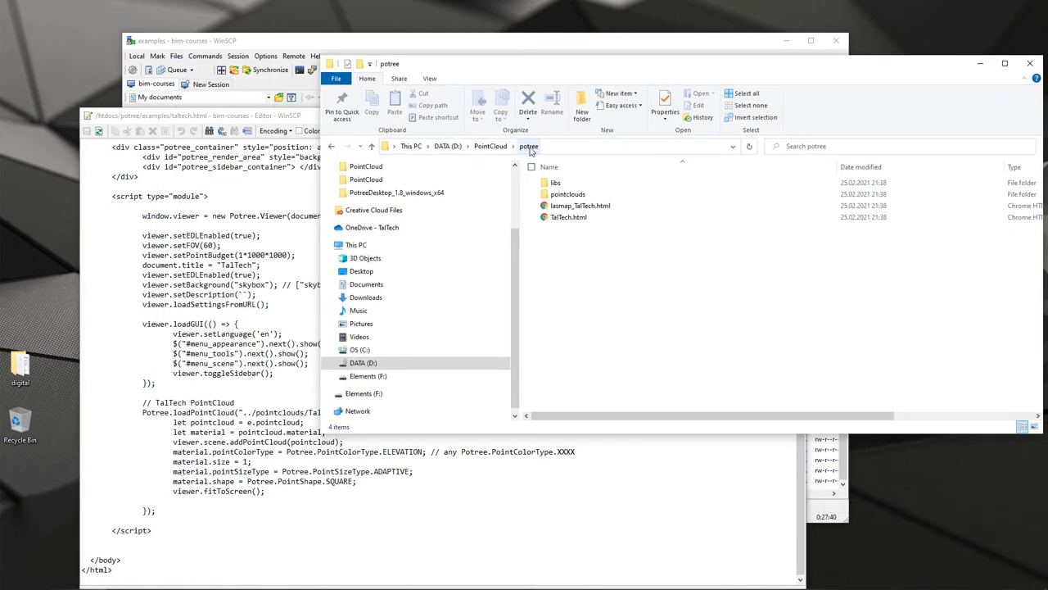
double_click(567, 194)
click(563, 183)
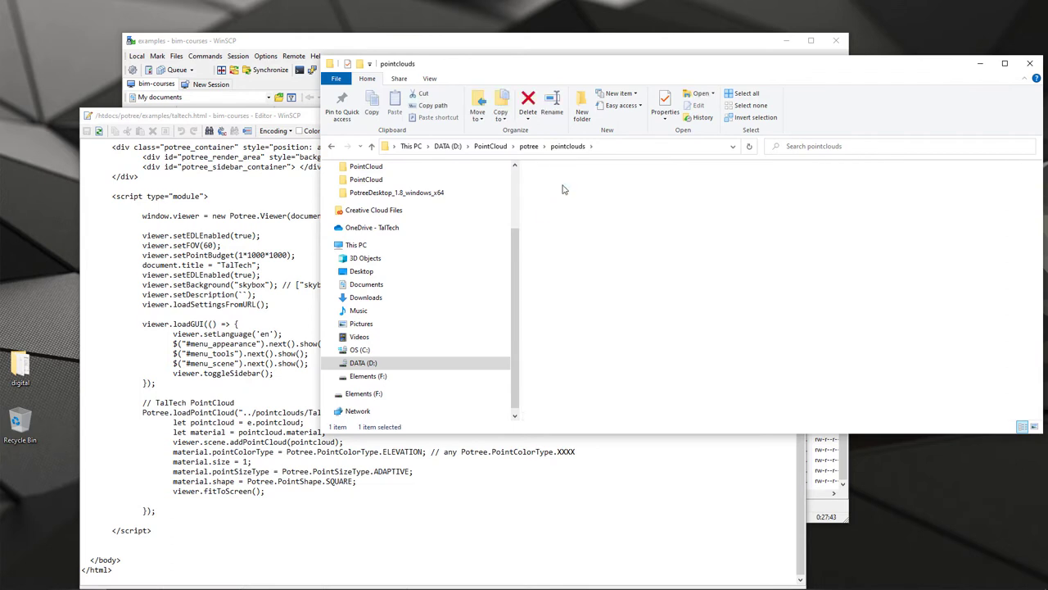
double_click(562, 189)
click(562, 206)
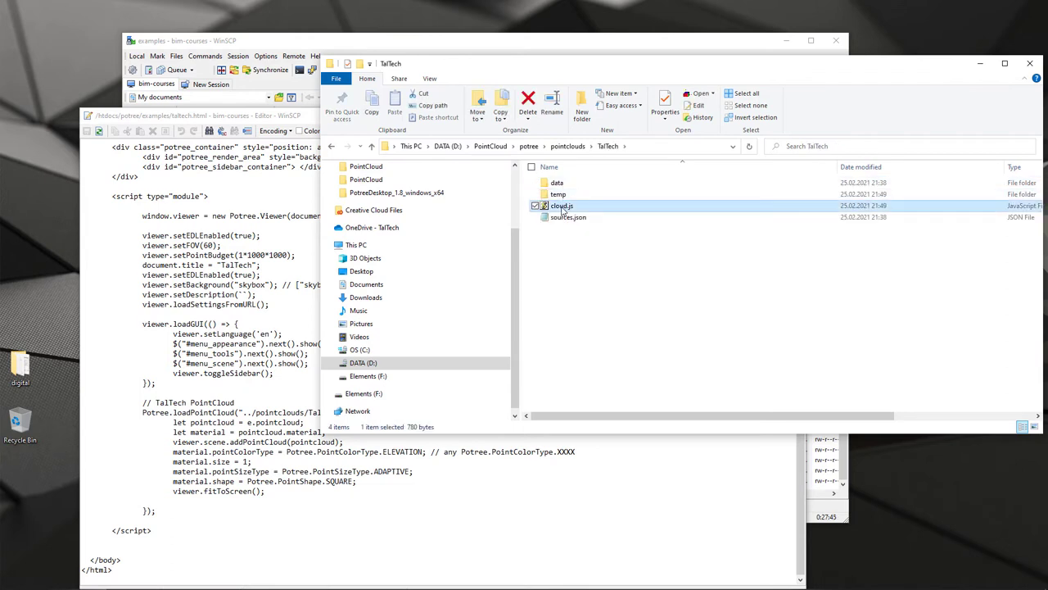
- Compare the editor's cloud.js path, then browse data\r\00004 to see the tile files
click(309, 119)
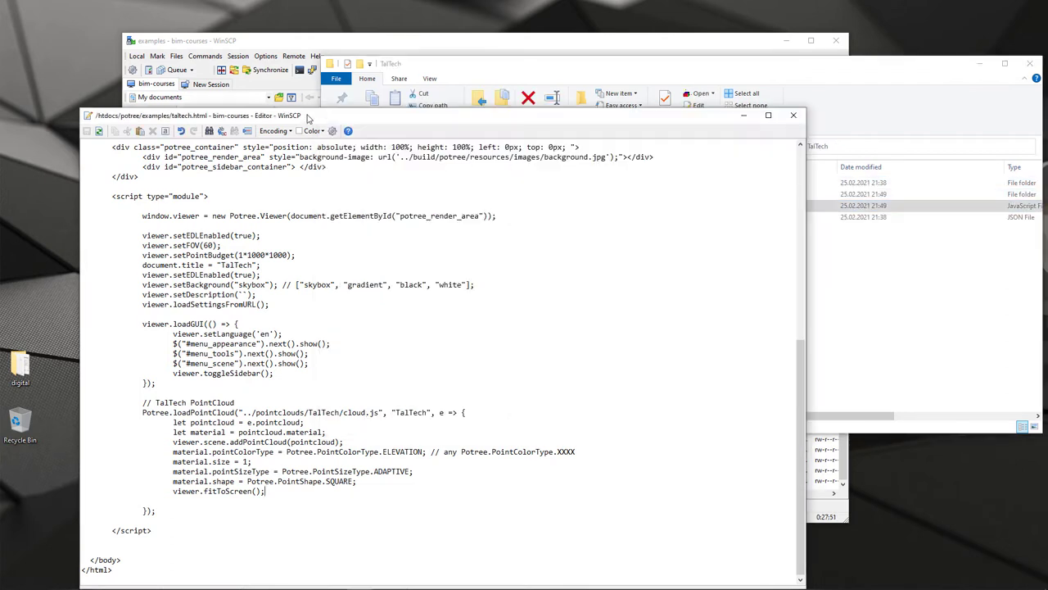
drag(309, 119, 277, 238)
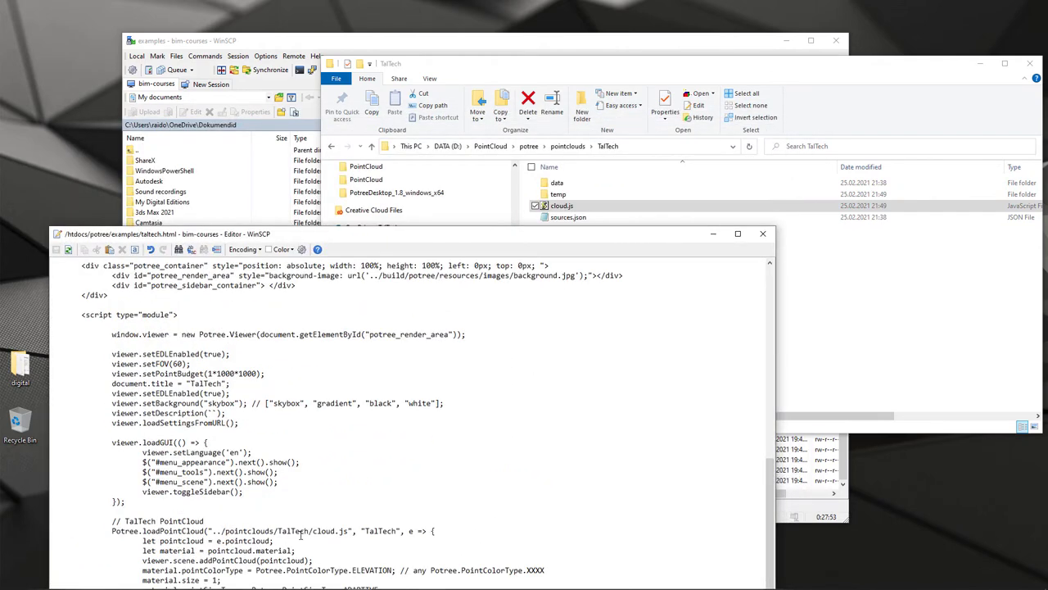
drag(314, 532, 350, 532)
double_click(556, 182)
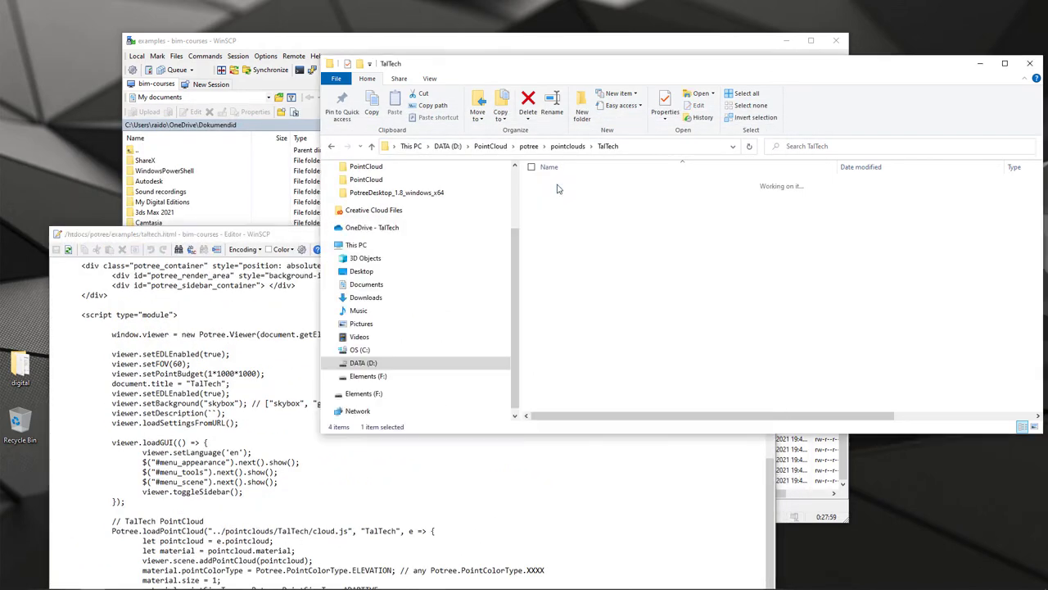
double_click(559, 184)
double_click(560, 205)
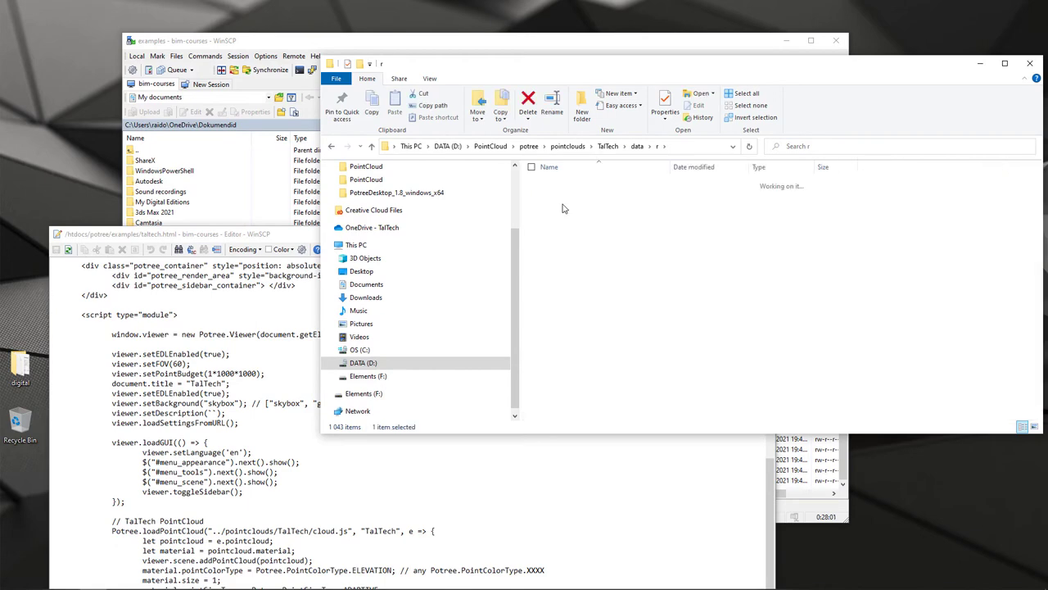
- Check the potree folder's total size (6.27 GB) in its Properties
click(530, 148)
right_click(596, 271)
click(496, 427)
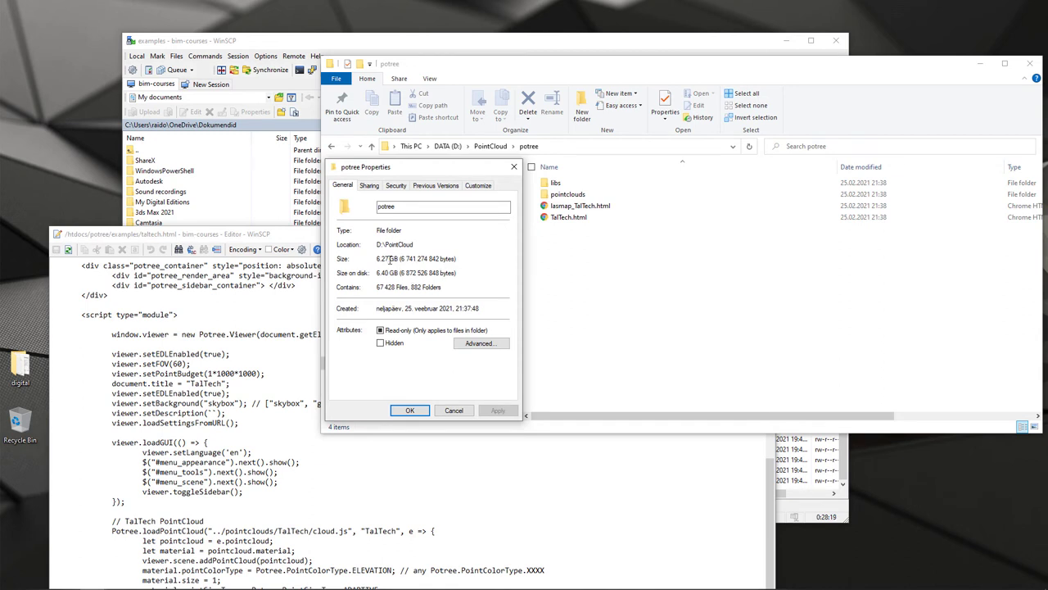
click(454, 411)
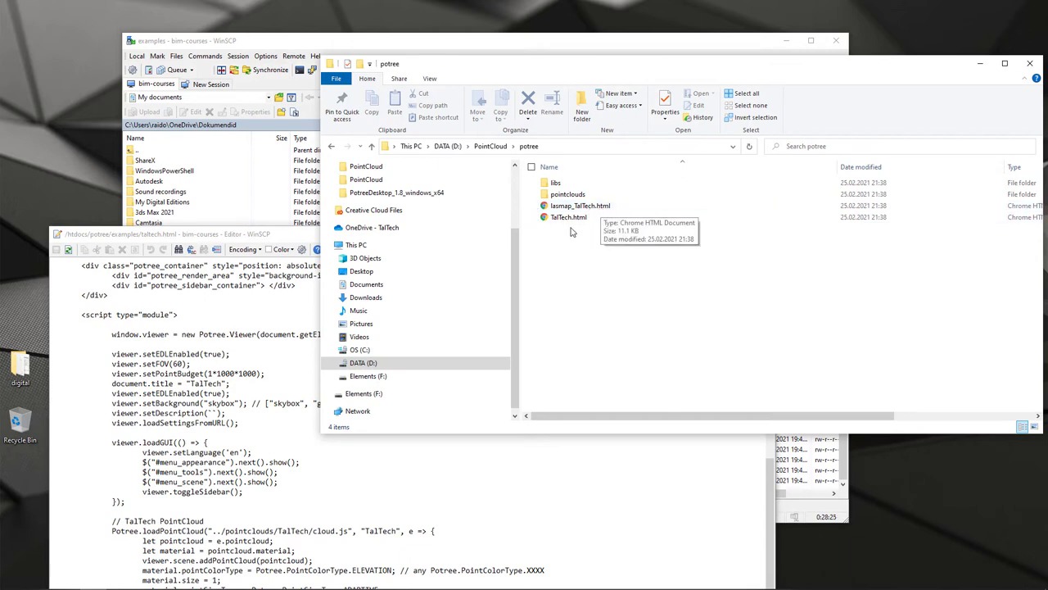
- Close the taltech.html editor and start a new browser tab
drag(776, 69, 747, 53)
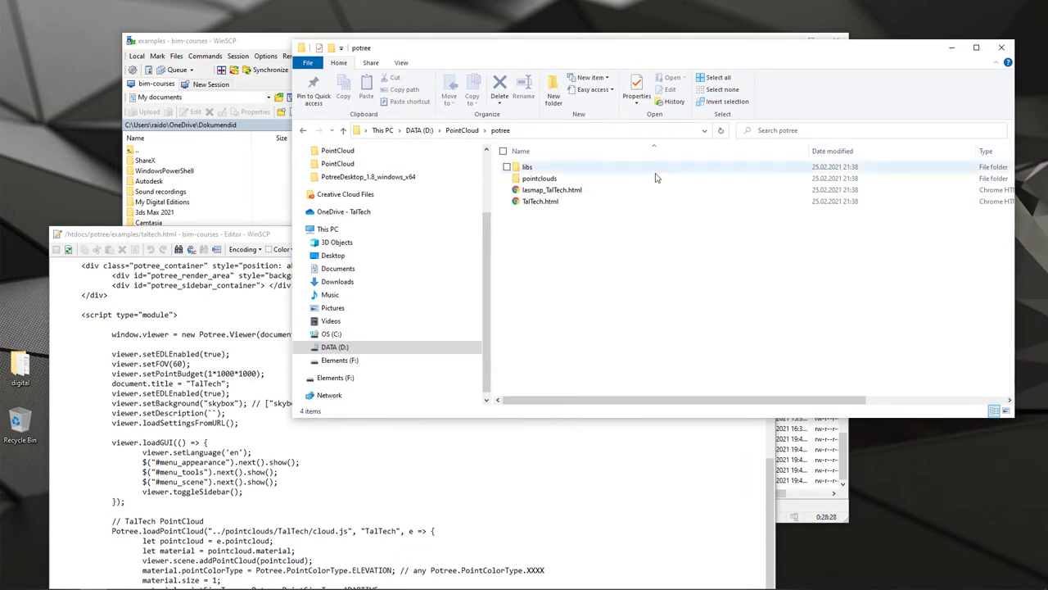
click(263, 237)
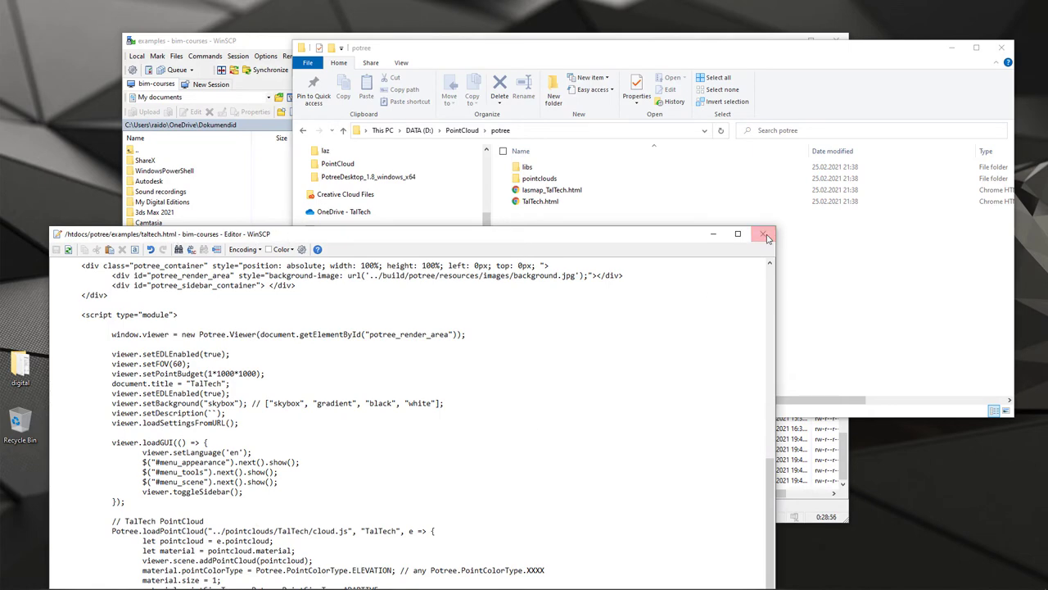
click(762, 233)
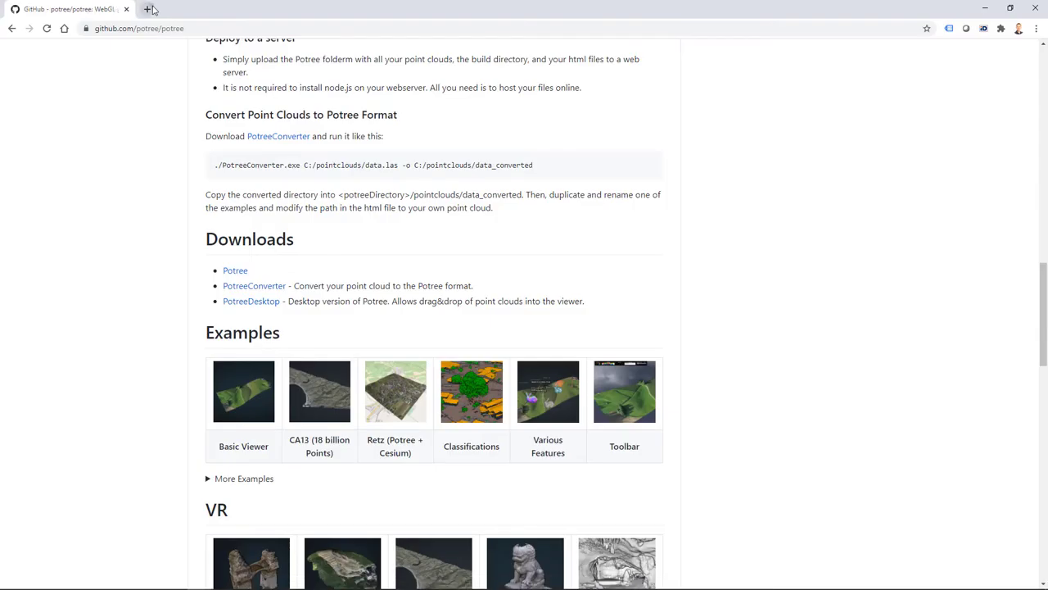
click(148, 9)
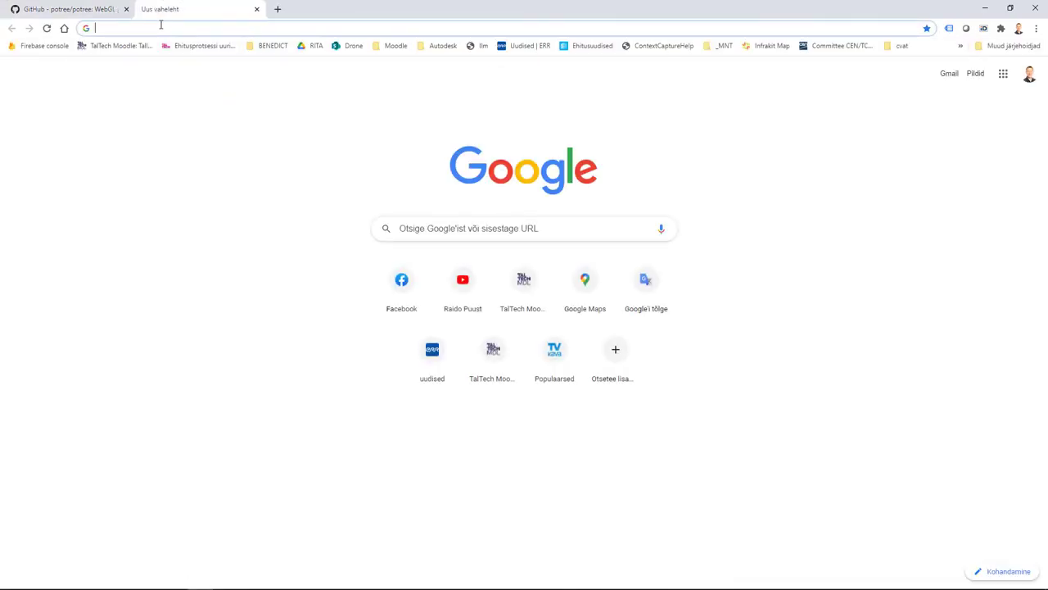
- Load bim-courses.com/potree/examples/taltech.html in the new Chrome tab
text(bim)
key(End)
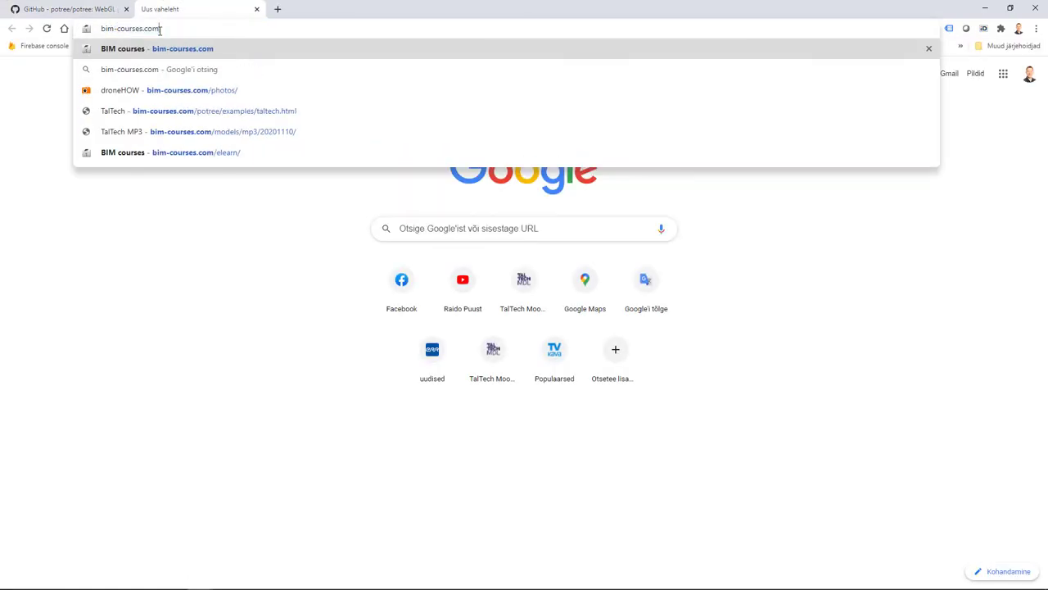
text(/)
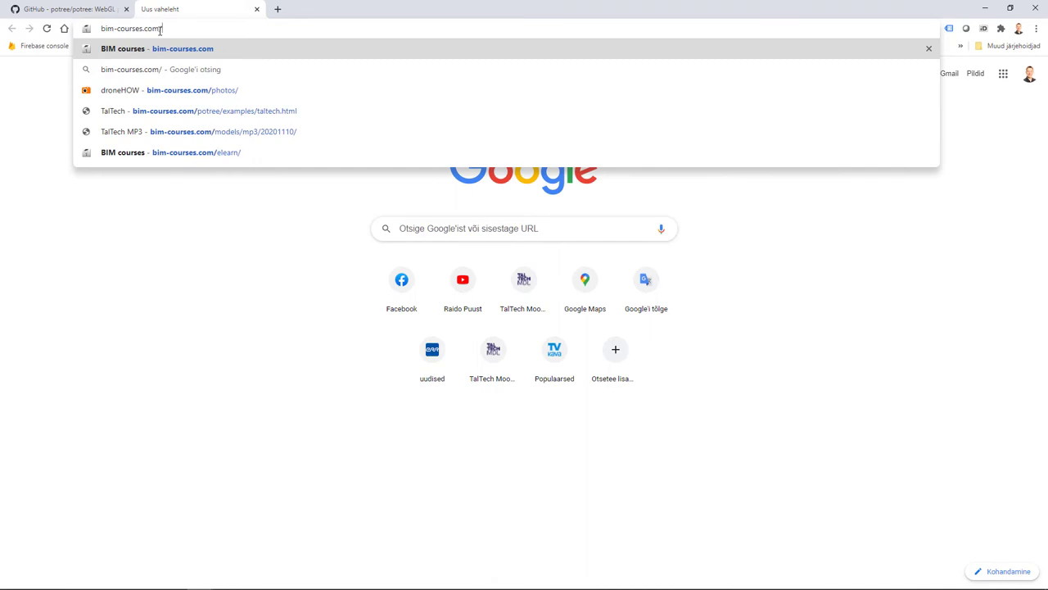
text(potree)
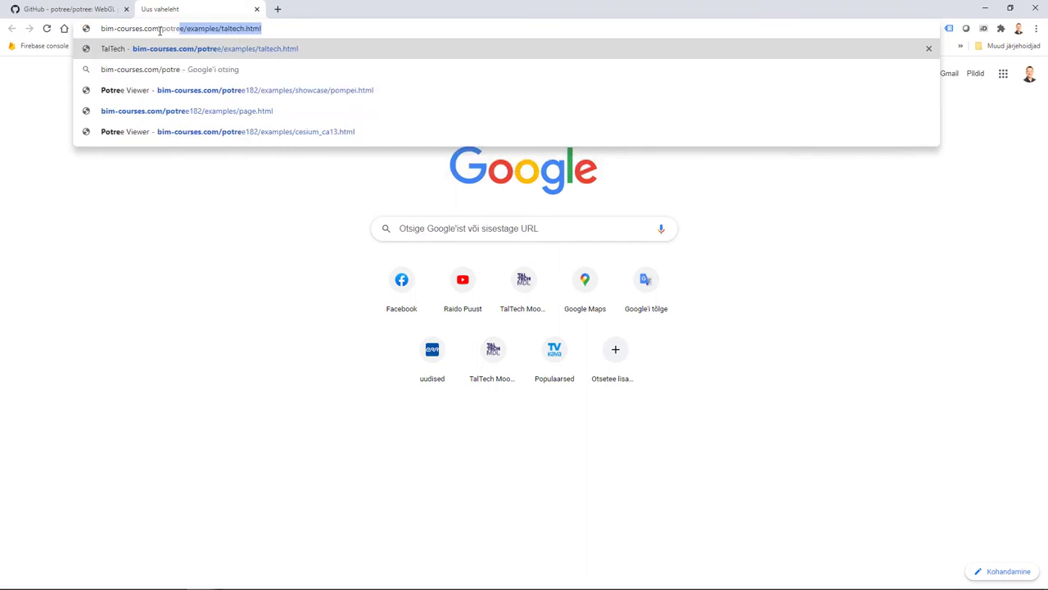
click(264, 30)
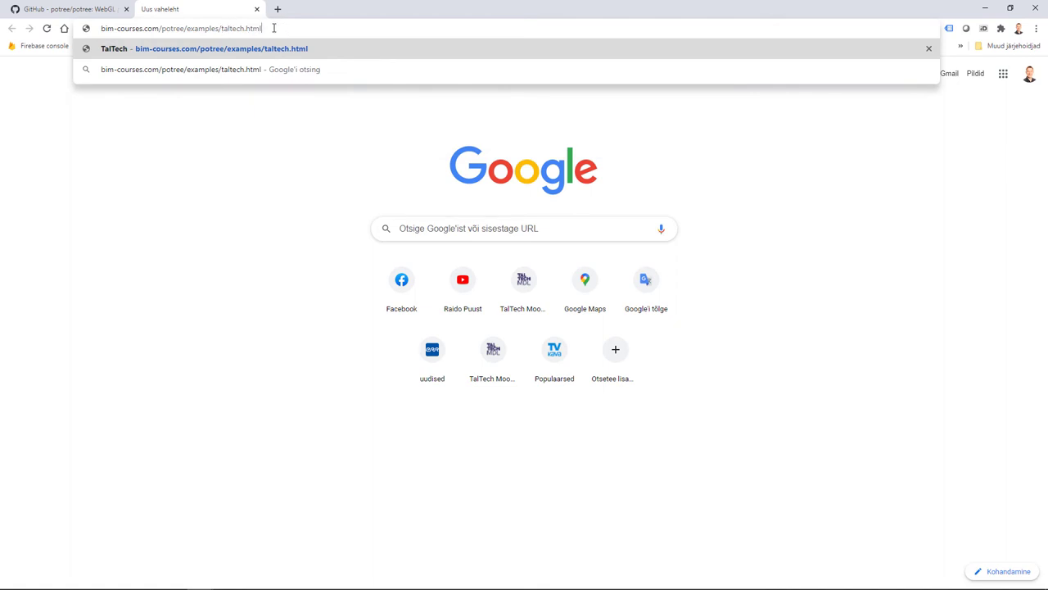
key(Return)
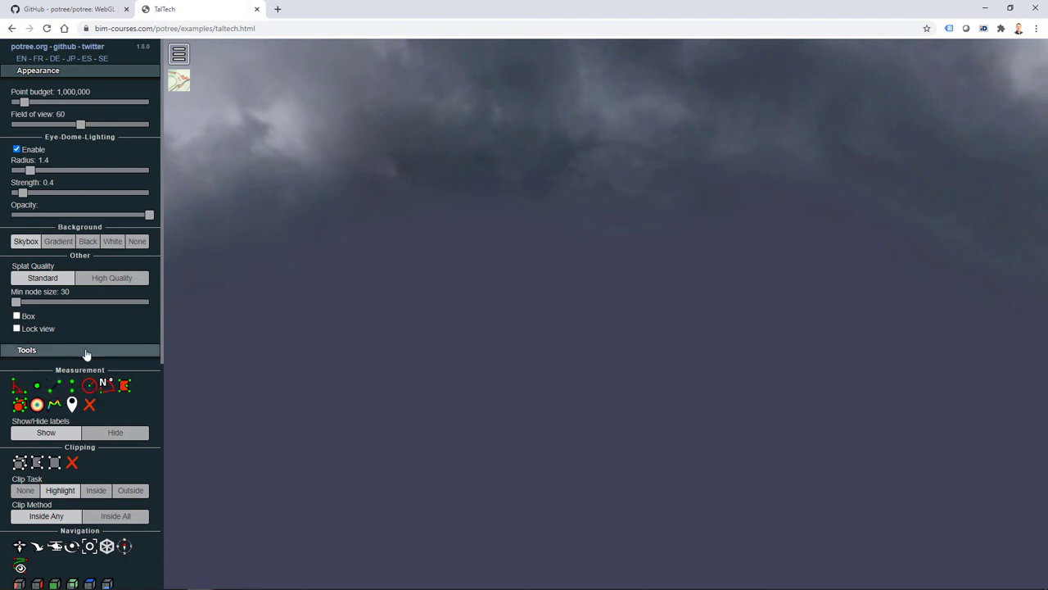
- Zoom in on the TalTech campus buildings and bring the sidebar back to Appearance
scroll(74, 329, down, 3)
scroll(74, 334, down, 2)
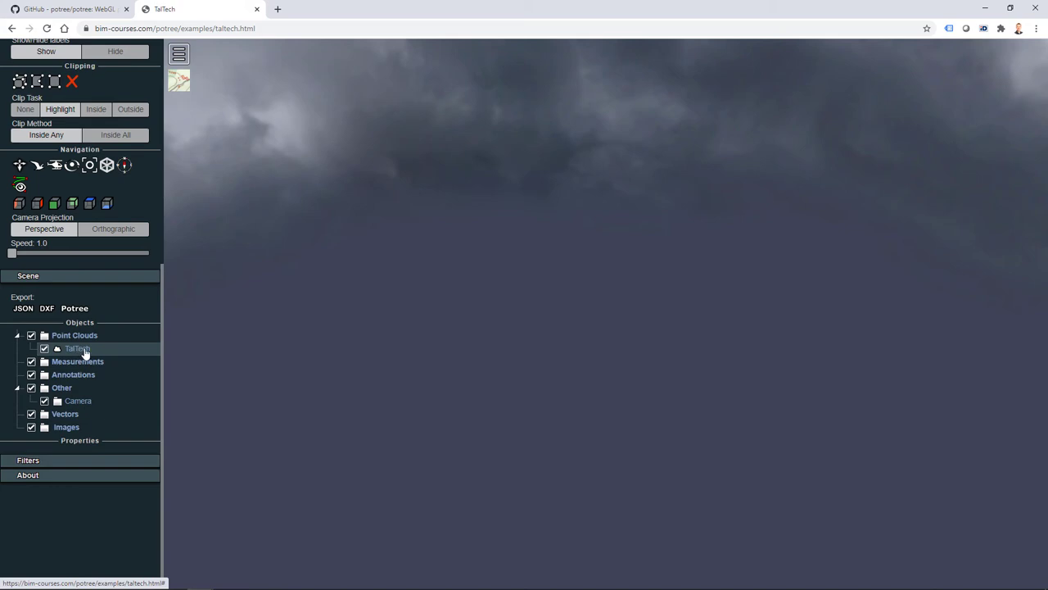
double_click(86, 350)
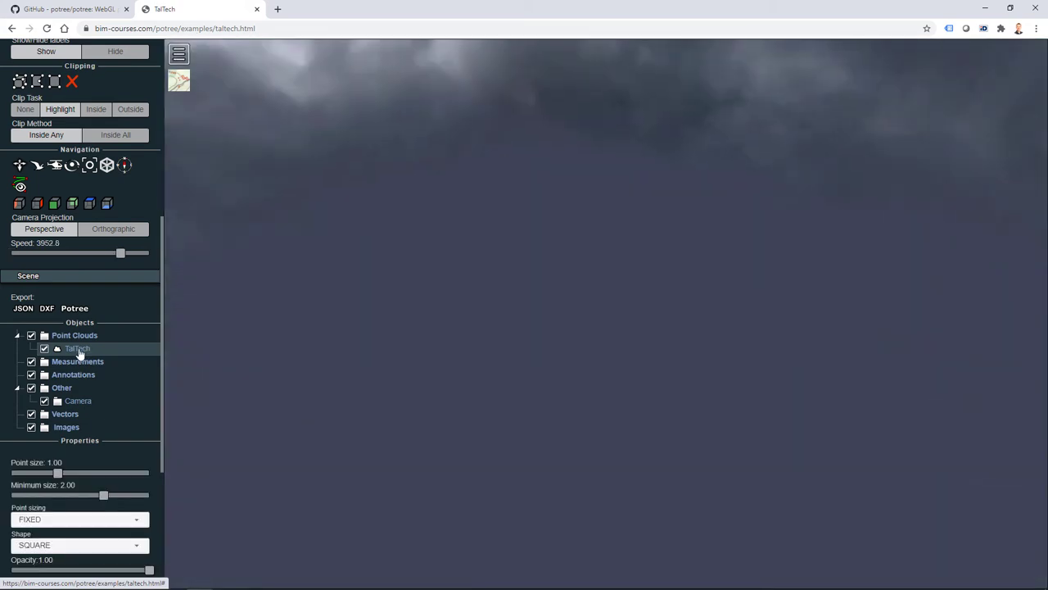
scroll(670, 398, up, 10)
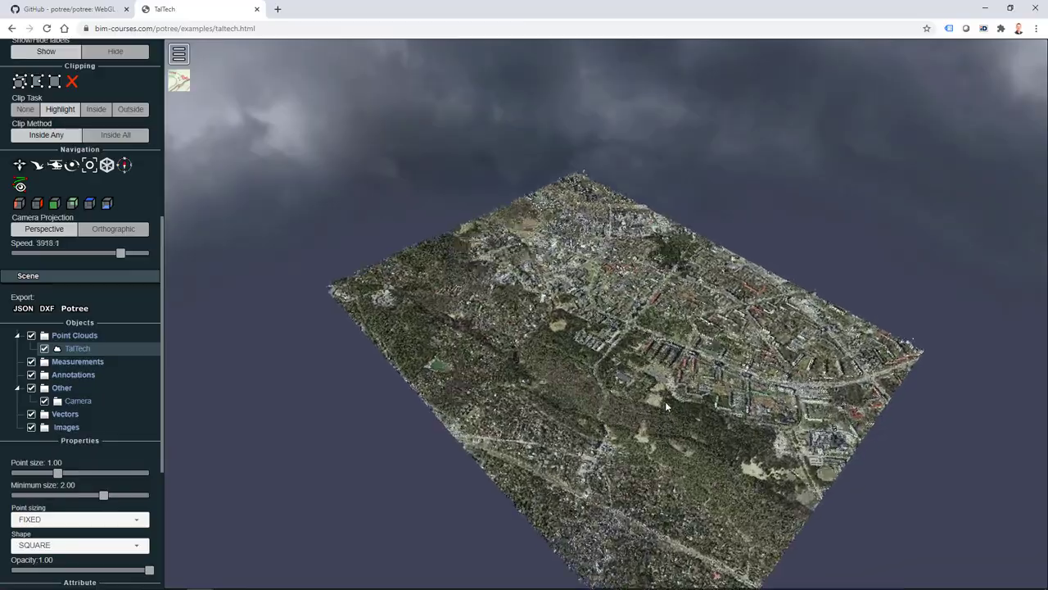
scroll(671, 397, up, 5)
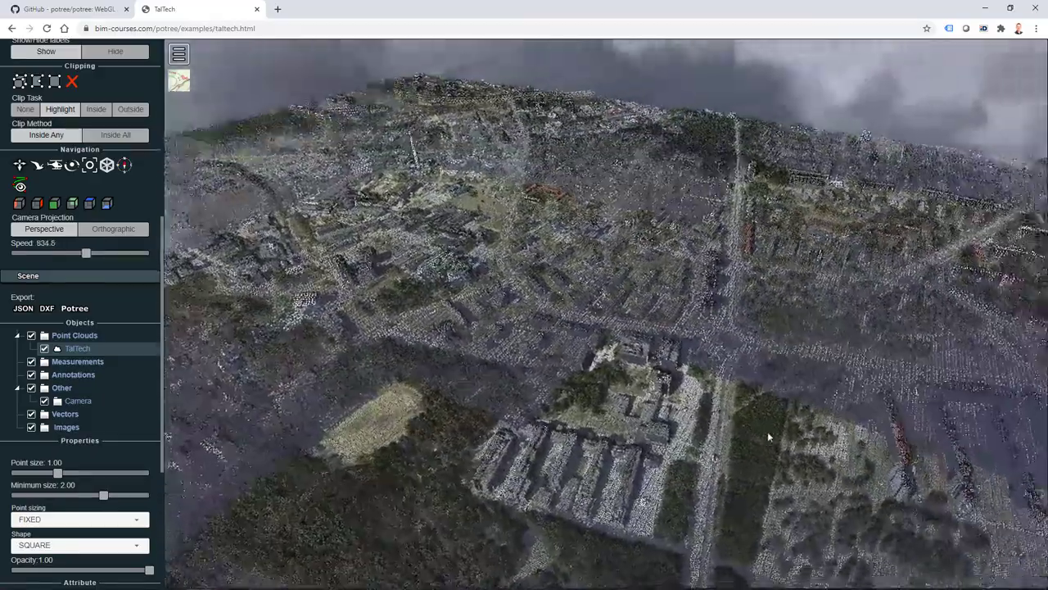
scroll(922, 426, up, 3)
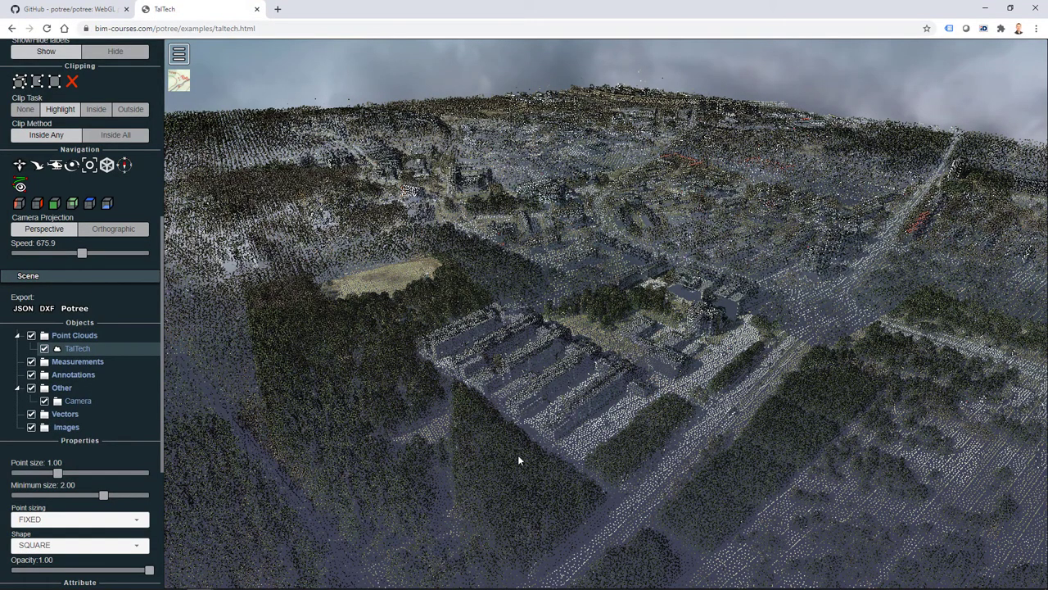
scroll(521, 452, up, 1)
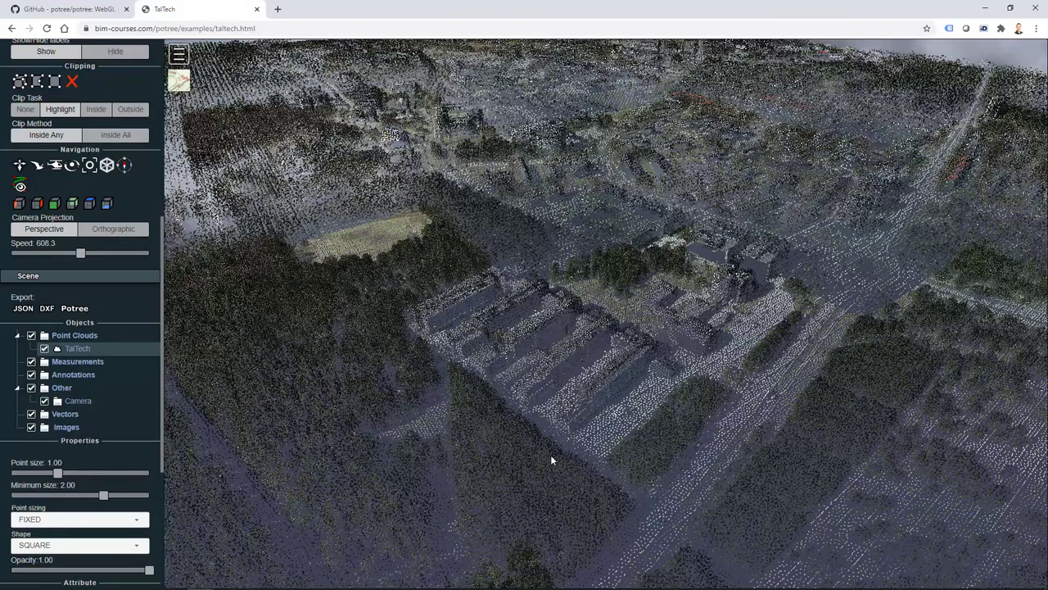
scroll(104, 303, up, 5)
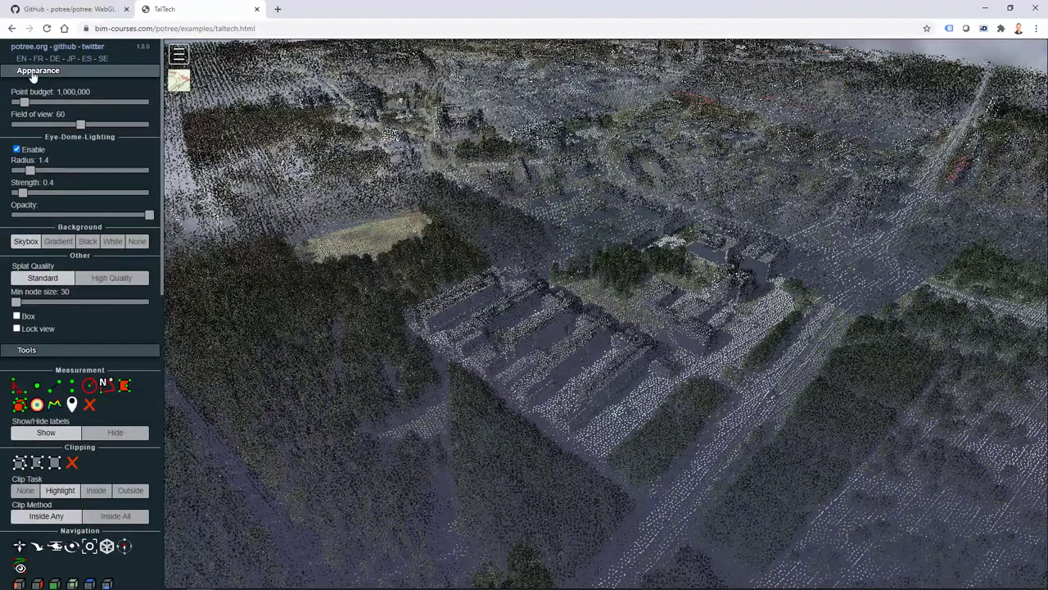
- Raise the Point budget slider to its 10,000,000 maximum
drag(26, 104, 137, 109)
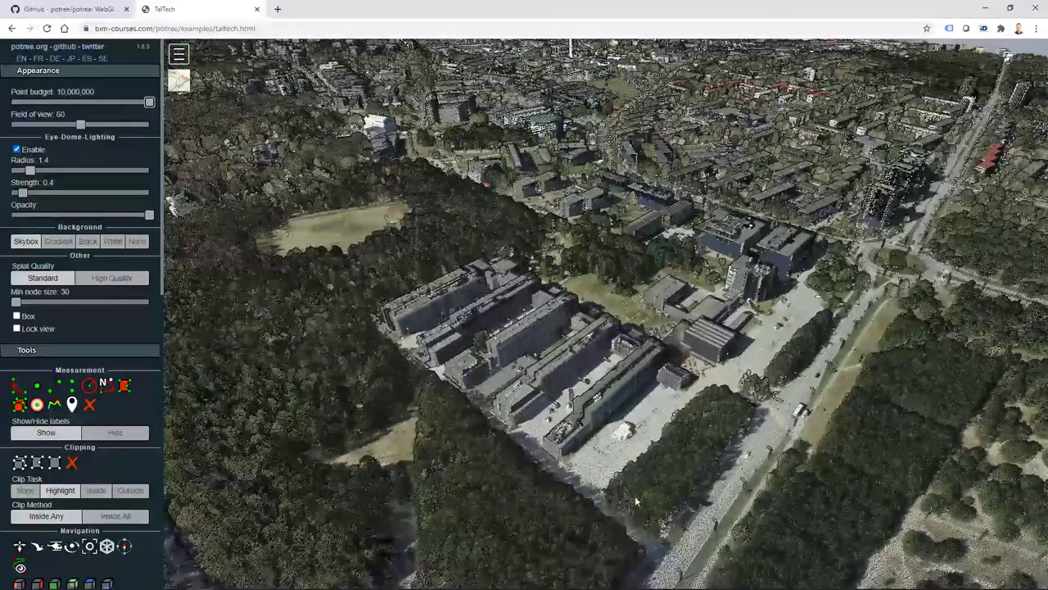
scroll(615, 474, up, 5)
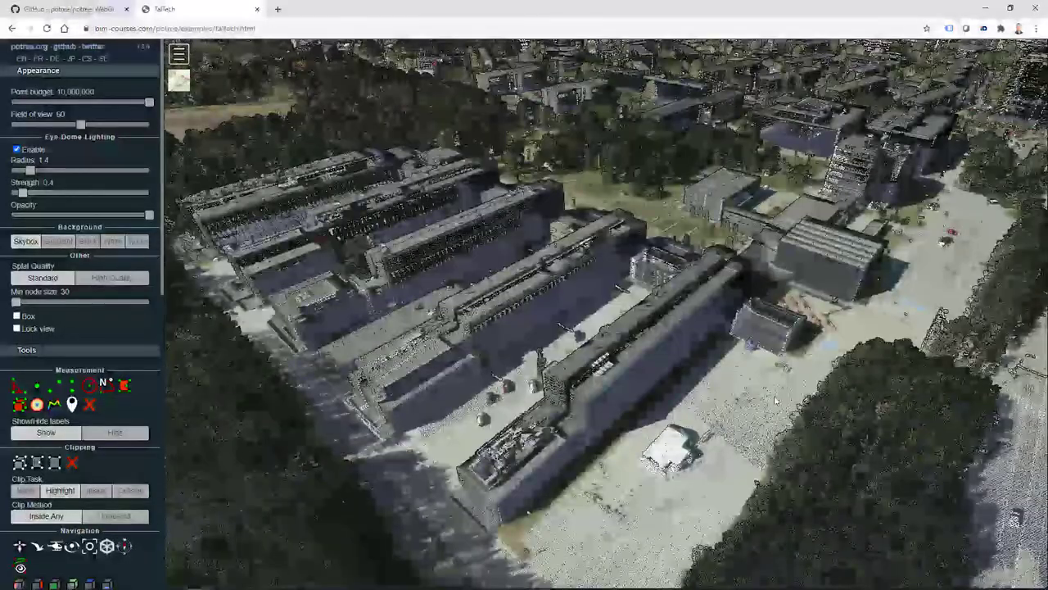
scroll(685, 418, up, 3)
scroll(712, 421, down, 6)
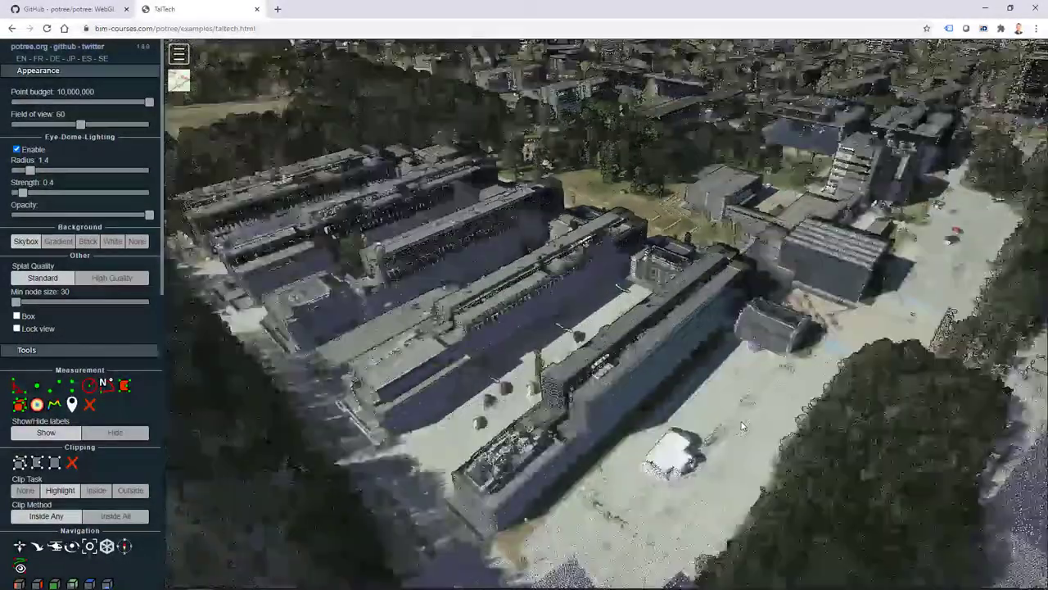
scroll(82, 327, down, 2)
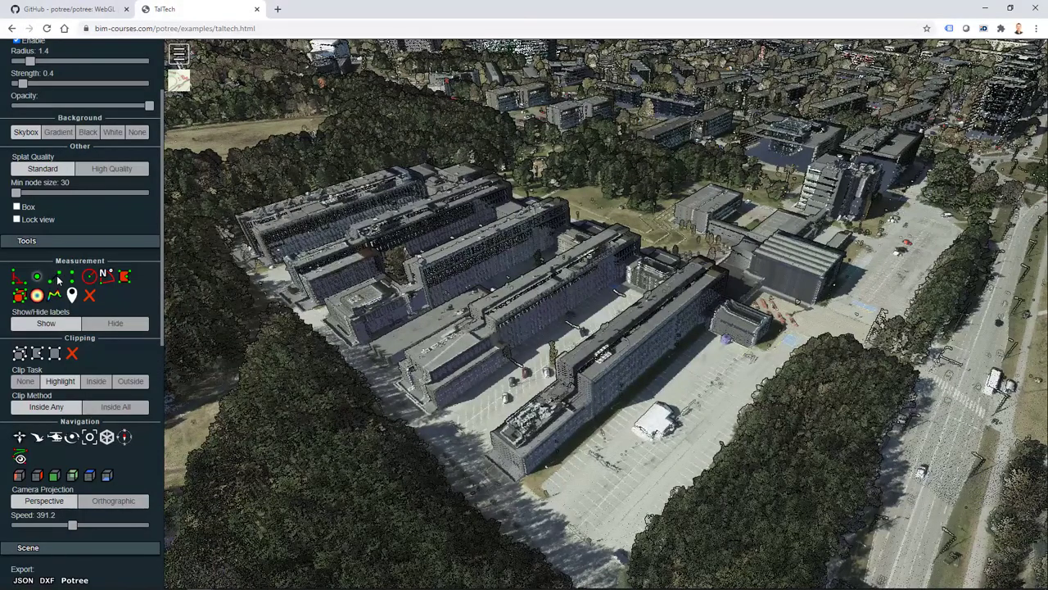
- Measure a 13.08 m parking-lot distance and a 109.1 m² area by the white building
click(668, 386)
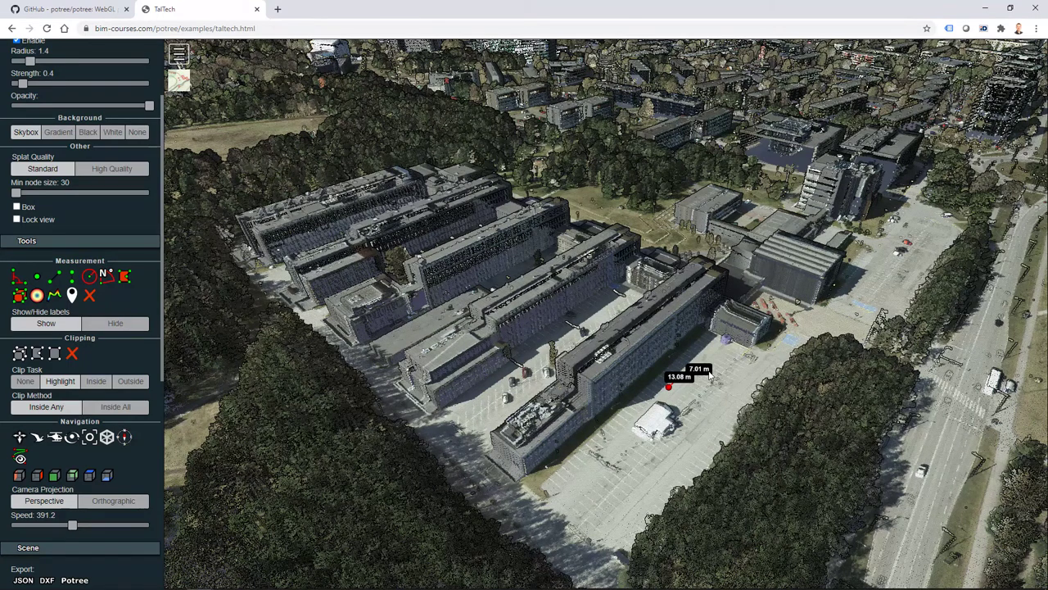
click(709, 374)
click(124, 279)
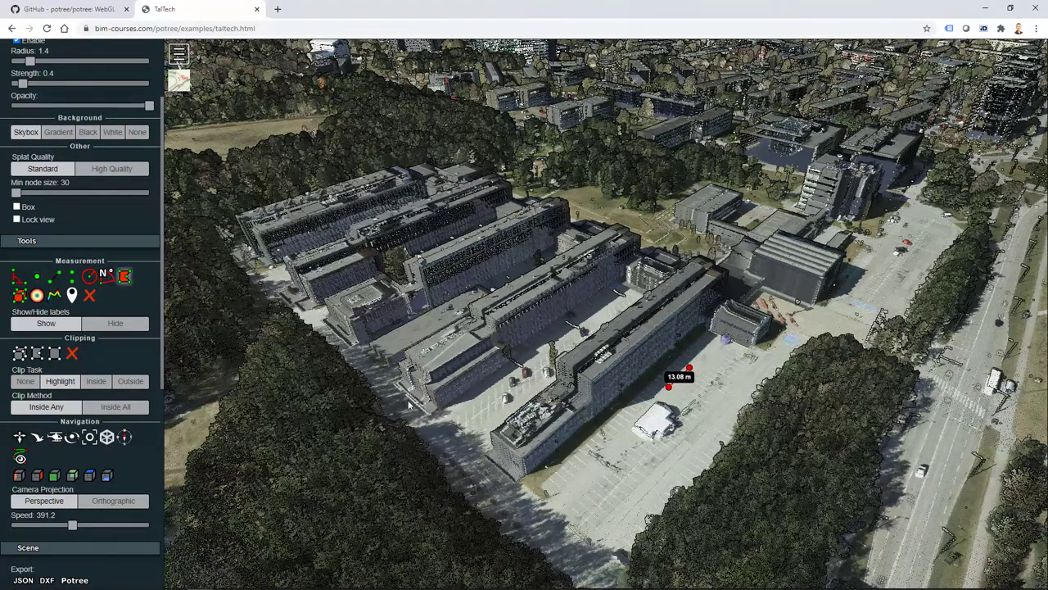
click(633, 428)
click(658, 404)
click(676, 408)
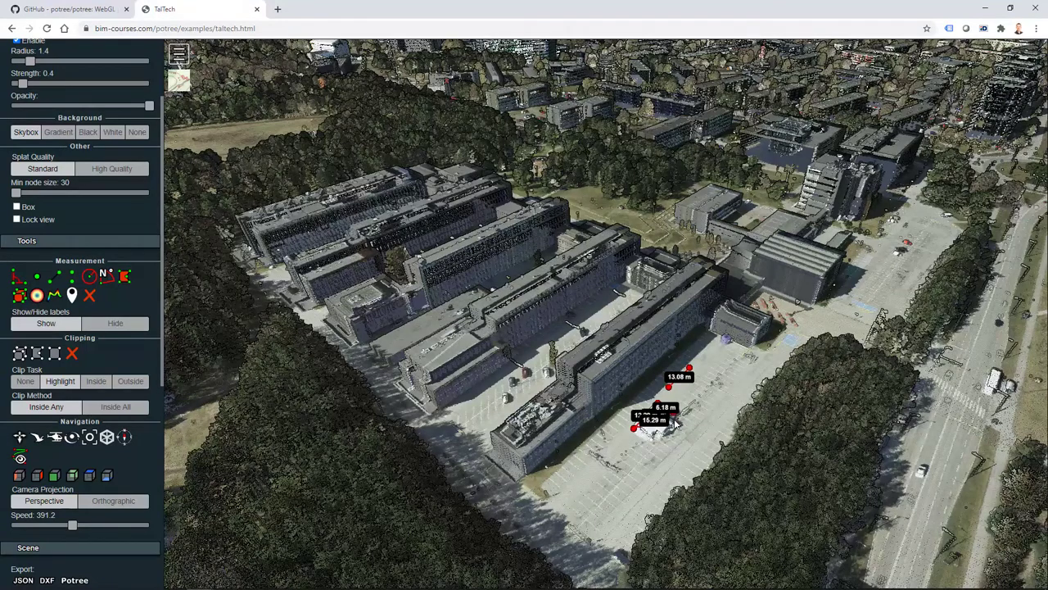
click(675, 426)
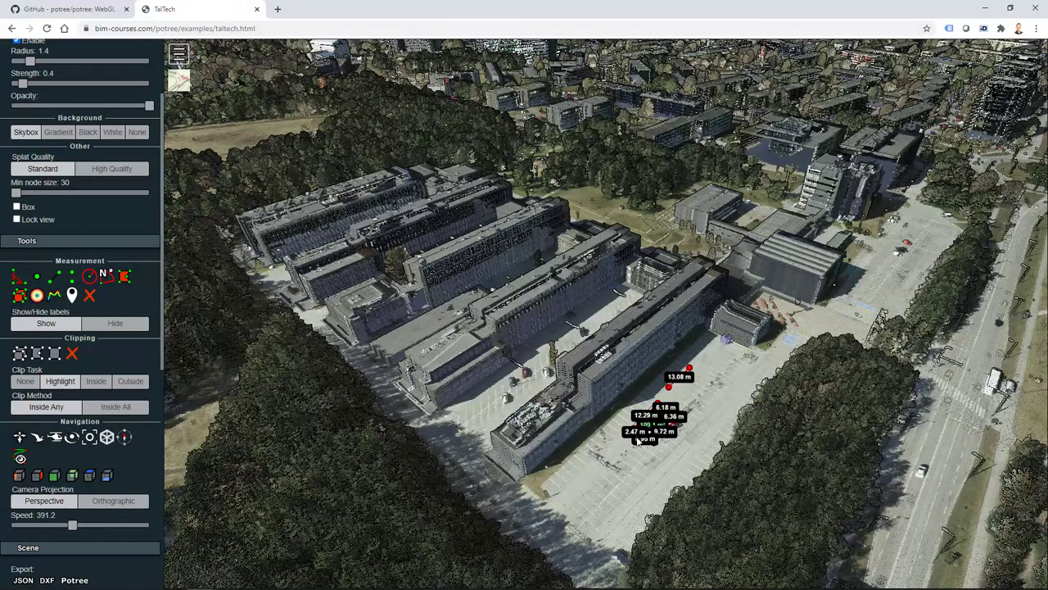
scroll(685, 433, up, 6)
scroll(717, 483, down, 3)
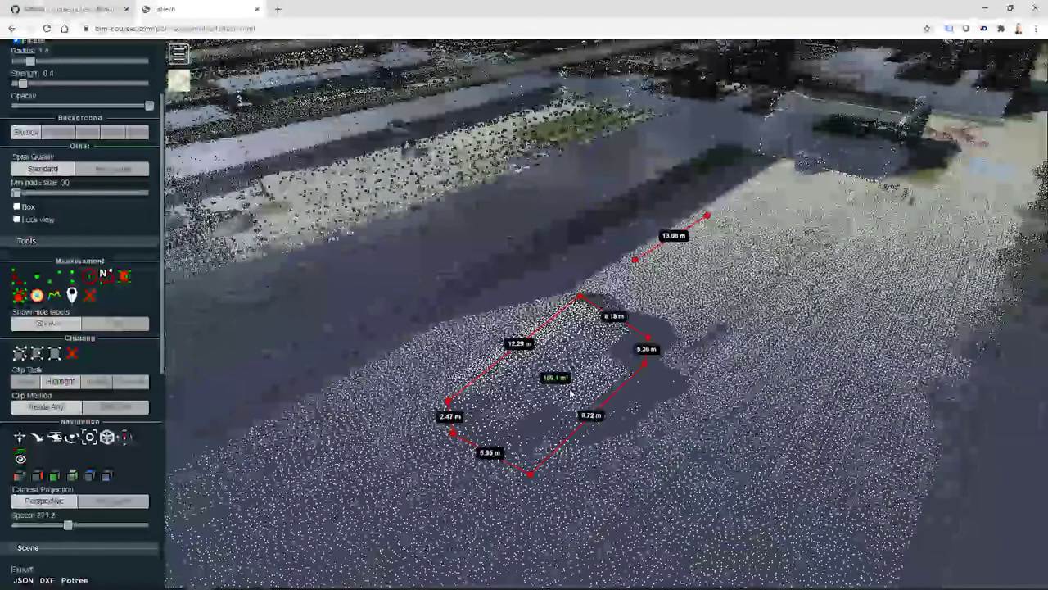
scroll(554, 393, down, 5)
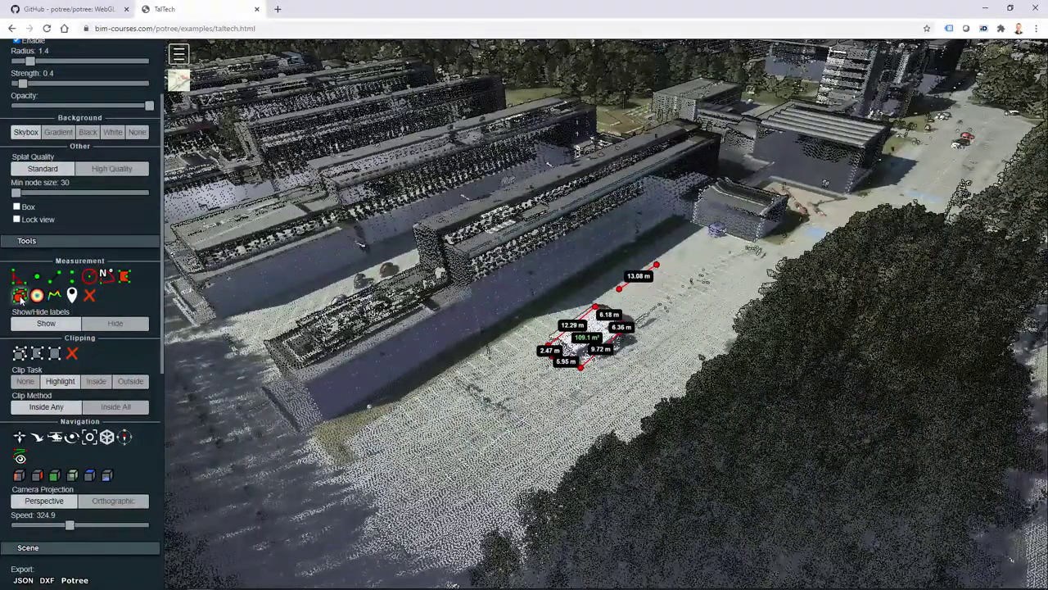
scroll(622, 385, down, 2)
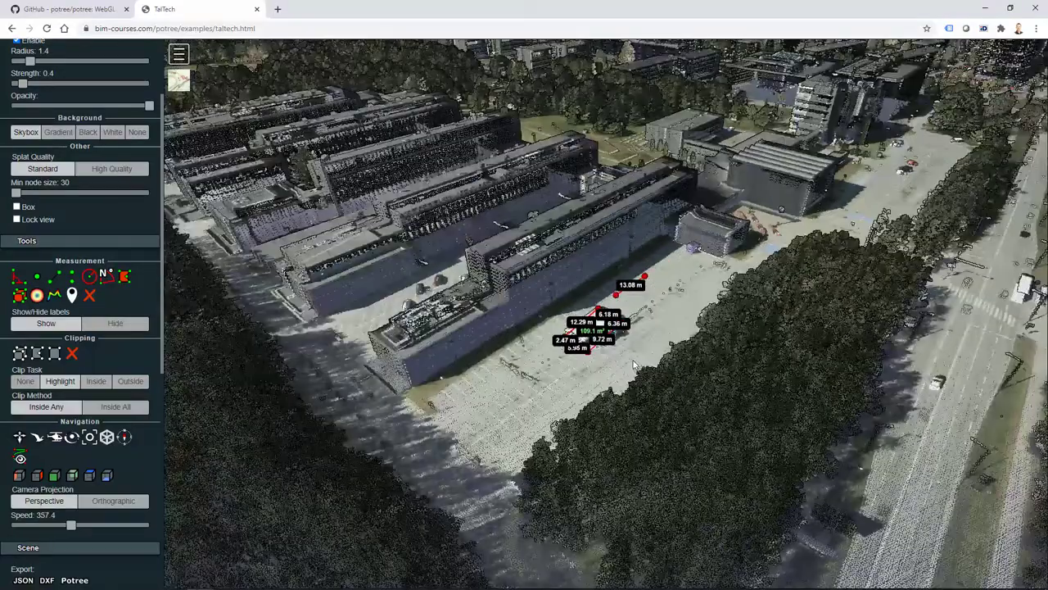
mouse_move(634, 365)
mouse_down()
mouse_move(628, 349)
mouse_move(622, 360)
mouse_up()
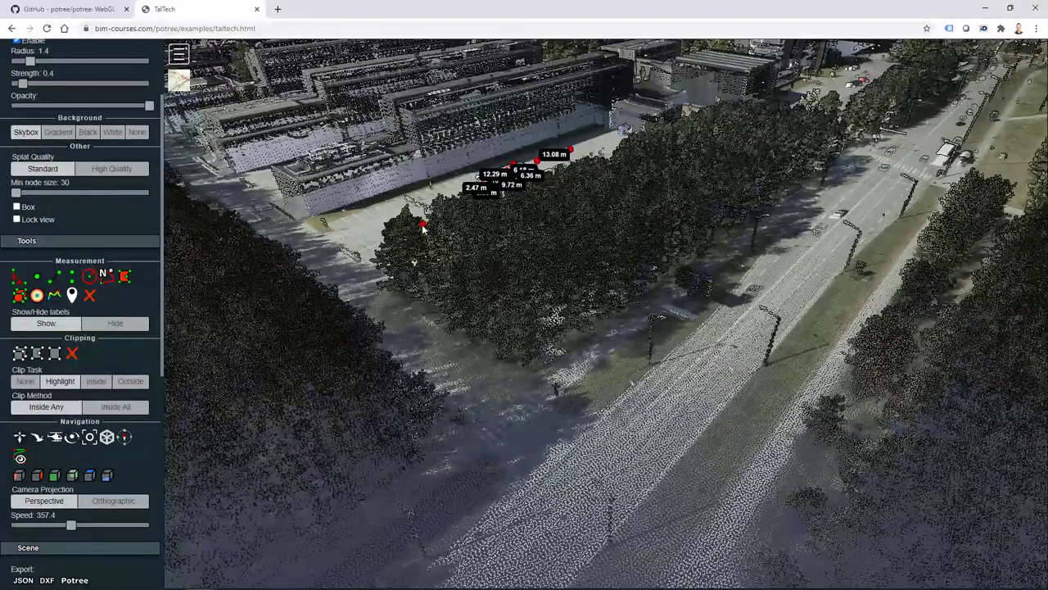
- Draw a four-point, 0.85-wide height profile across the street and trees and show its 2D chart
click(613, 344)
click(726, 399)
scroll(908, 484, down, 3)
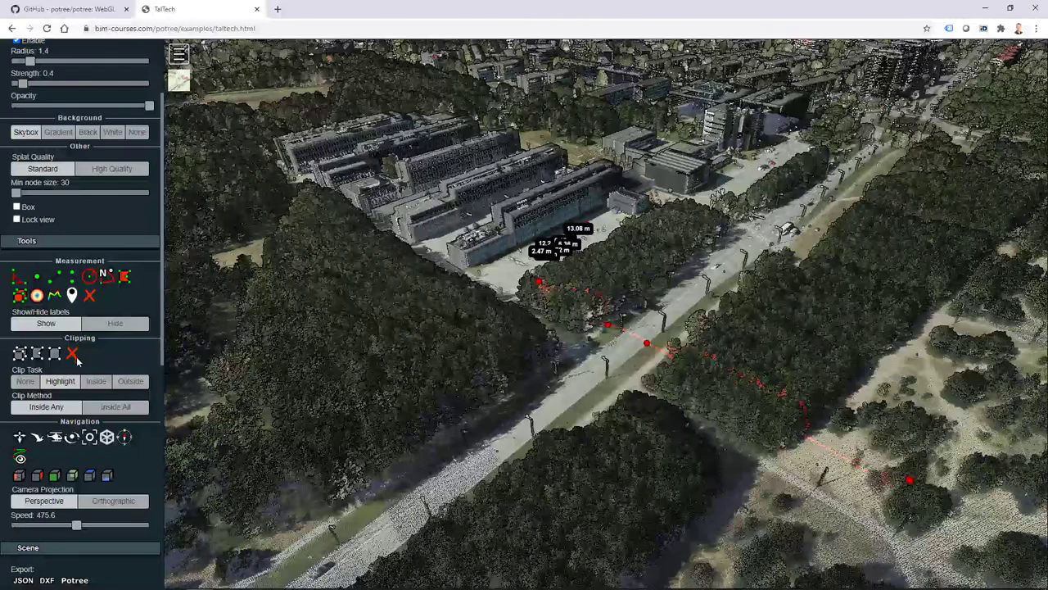
scroll(82, 397, down, 1)
scroll(82, 397, down, 5)
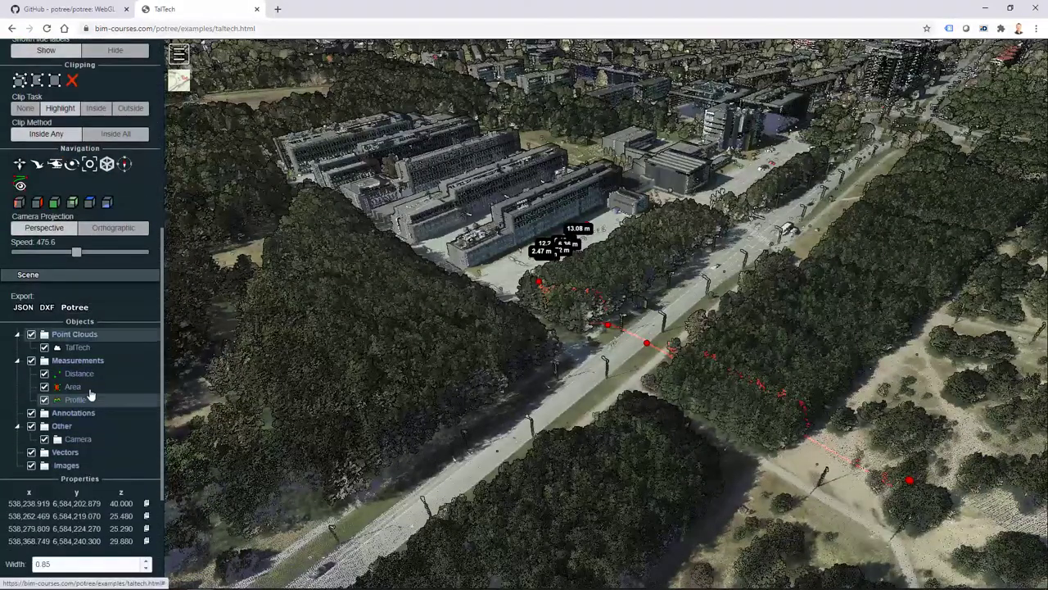
scroll(104, 451, down, 1)
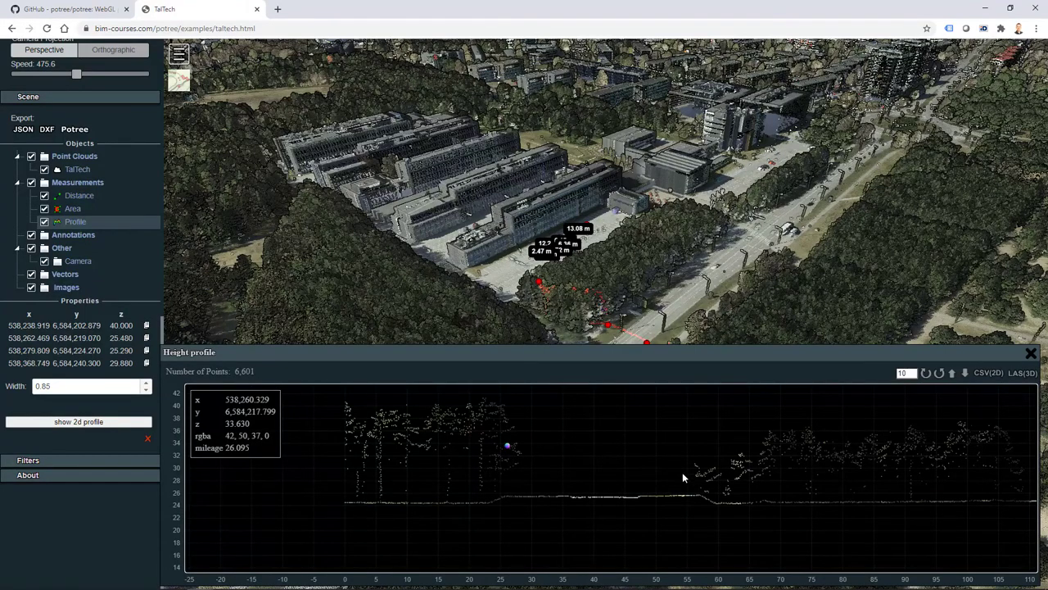
click(641, 467)
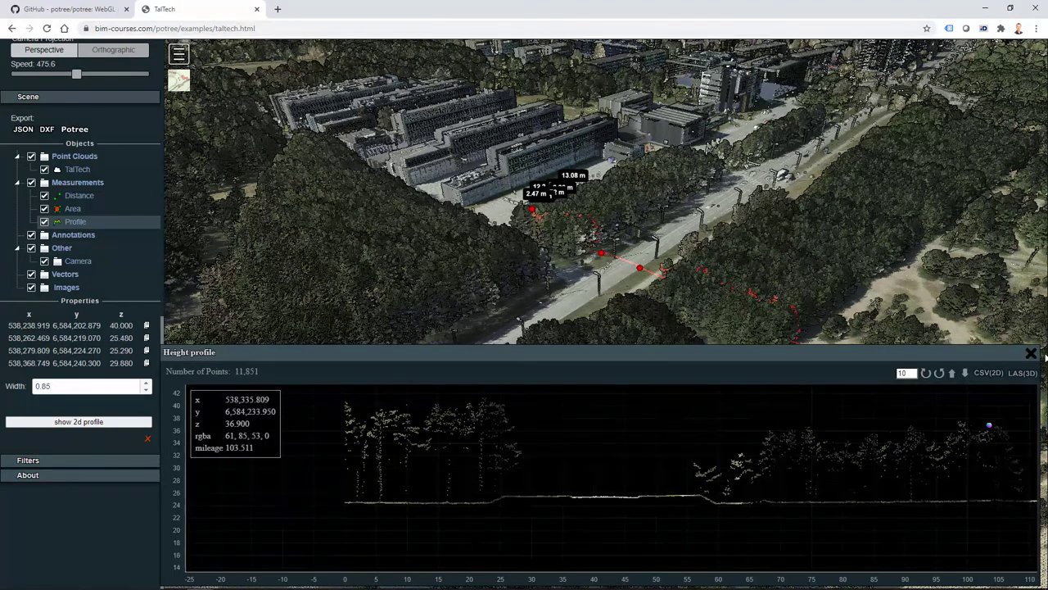
- Orbit, zoom in and tilt the campus point cloud to close in over the large white building
scroll(98, 327, up, 2)
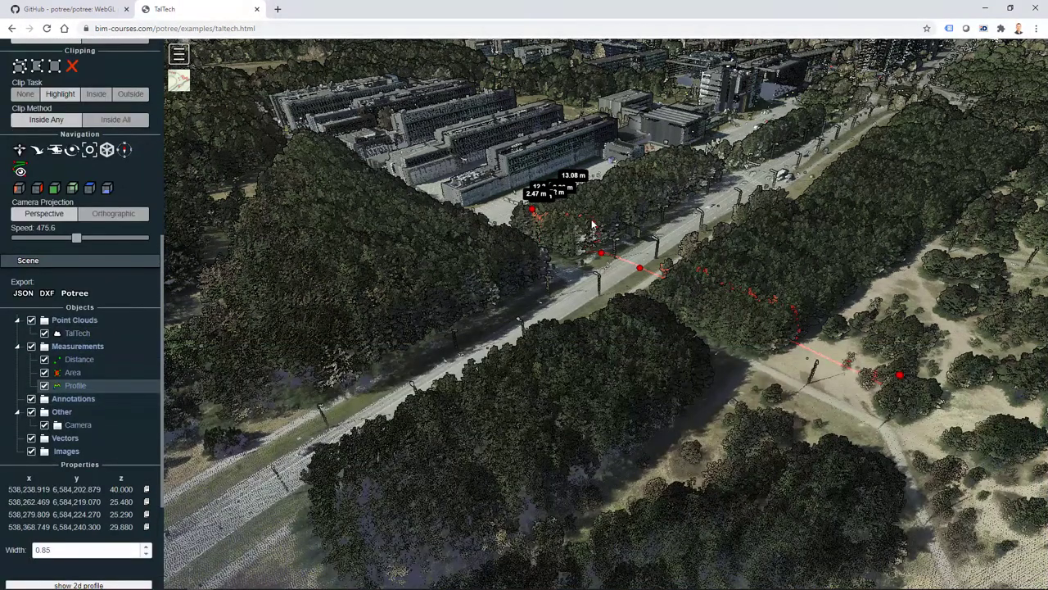
drag(580, 299, 700, 360)
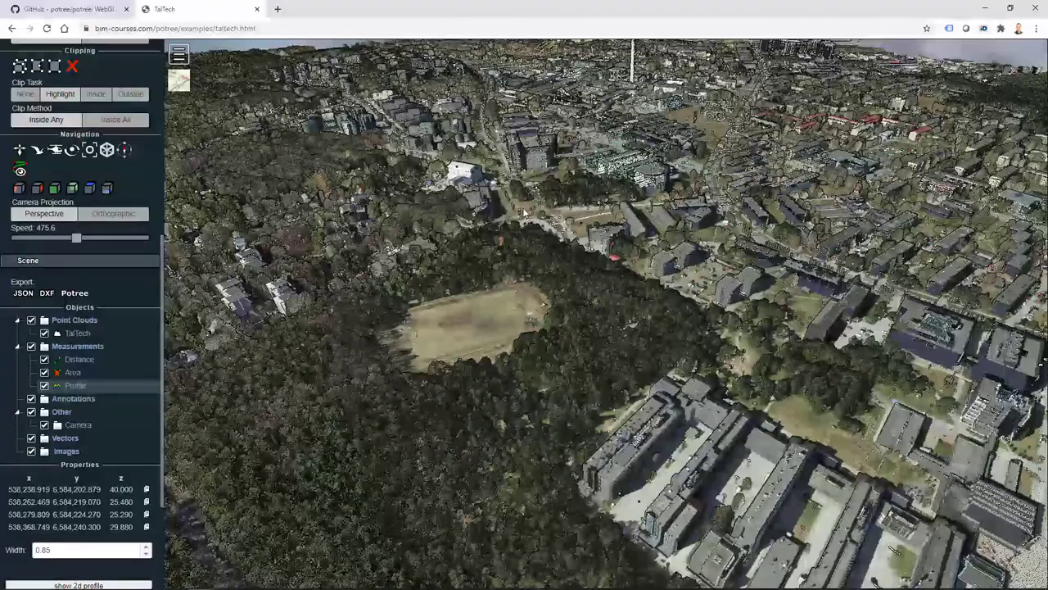
drag(571, 290, 459, 239)
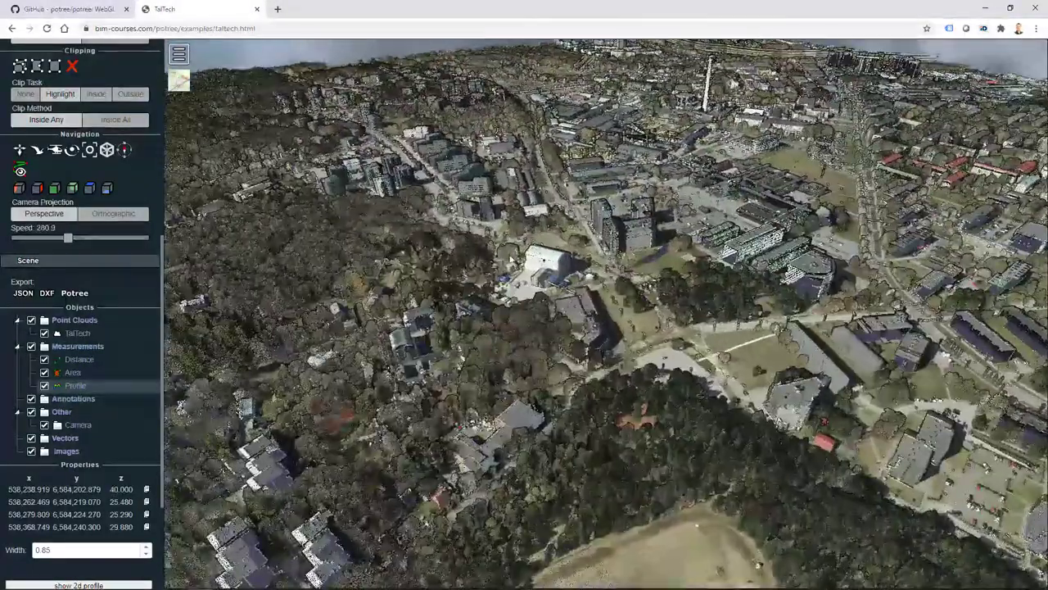
scroll(458, 239, up, 3)
scroll(583, 277, up, 3)
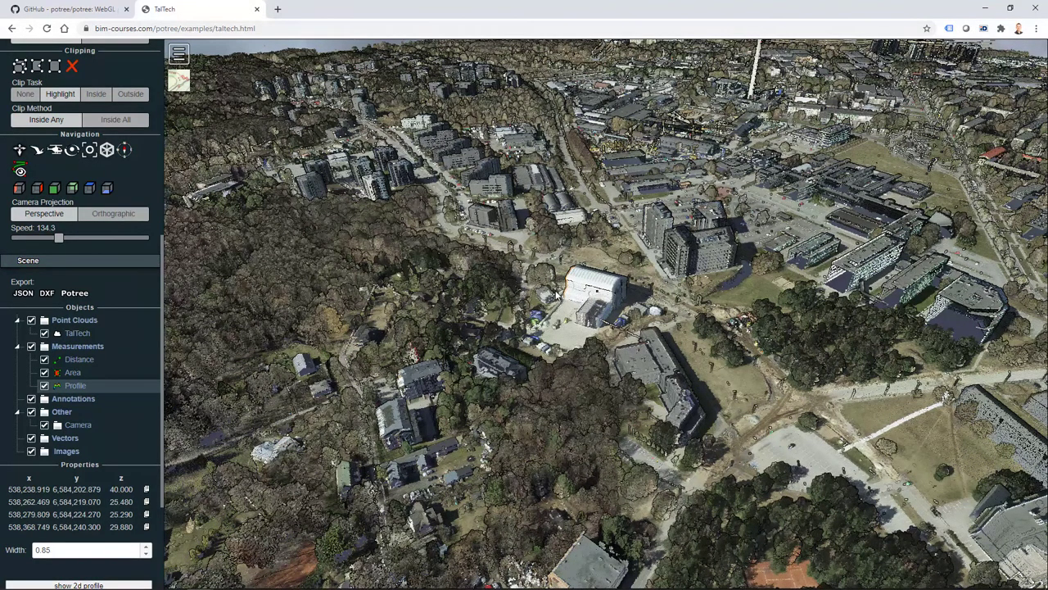
scroll(557, 293, up, 5)
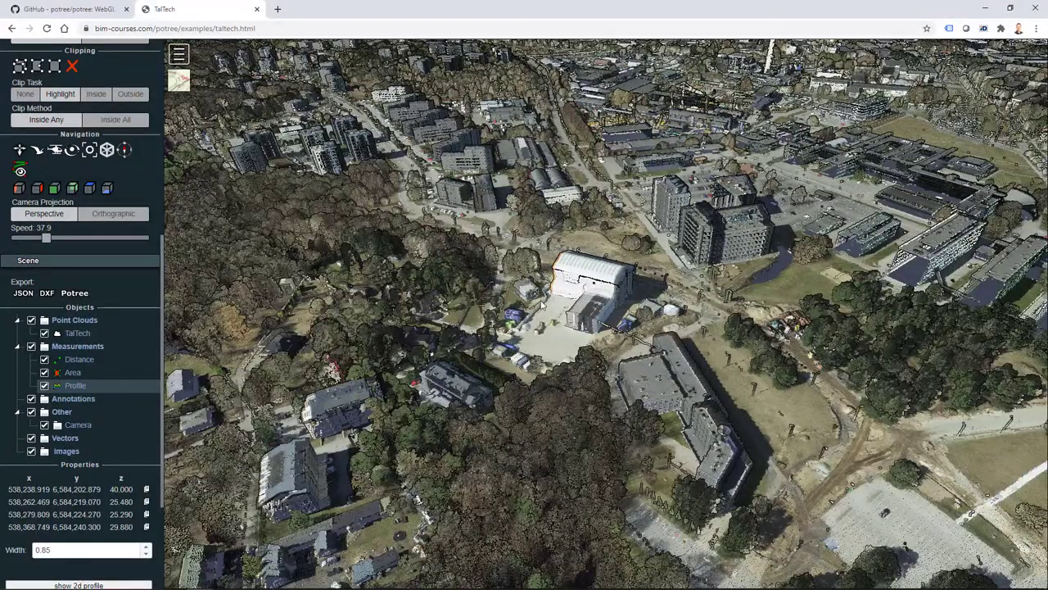
scroll(81, 328, up, 3)
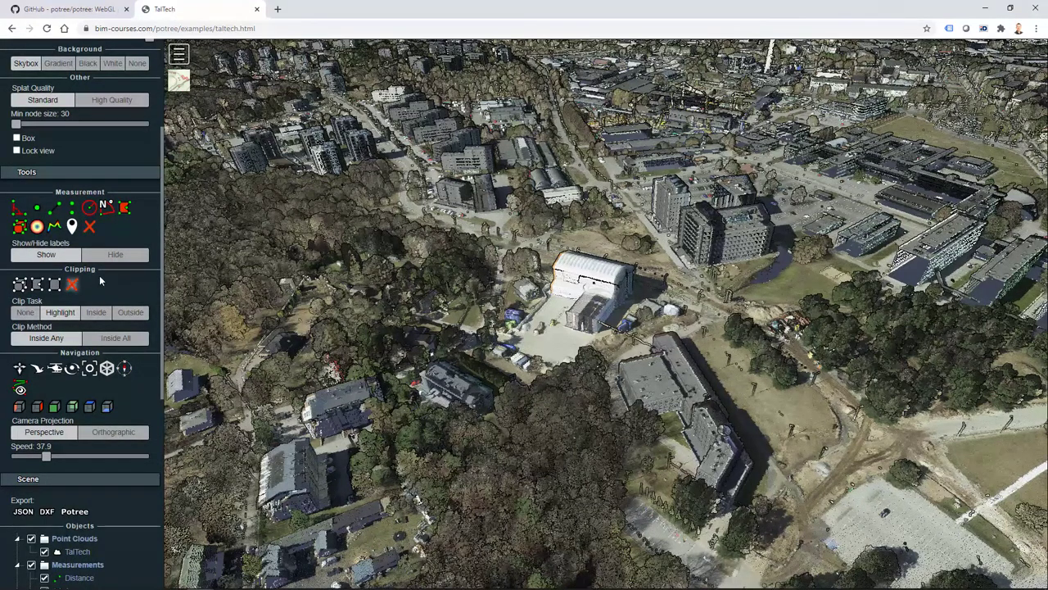
scroll(69, 180, up, 1)
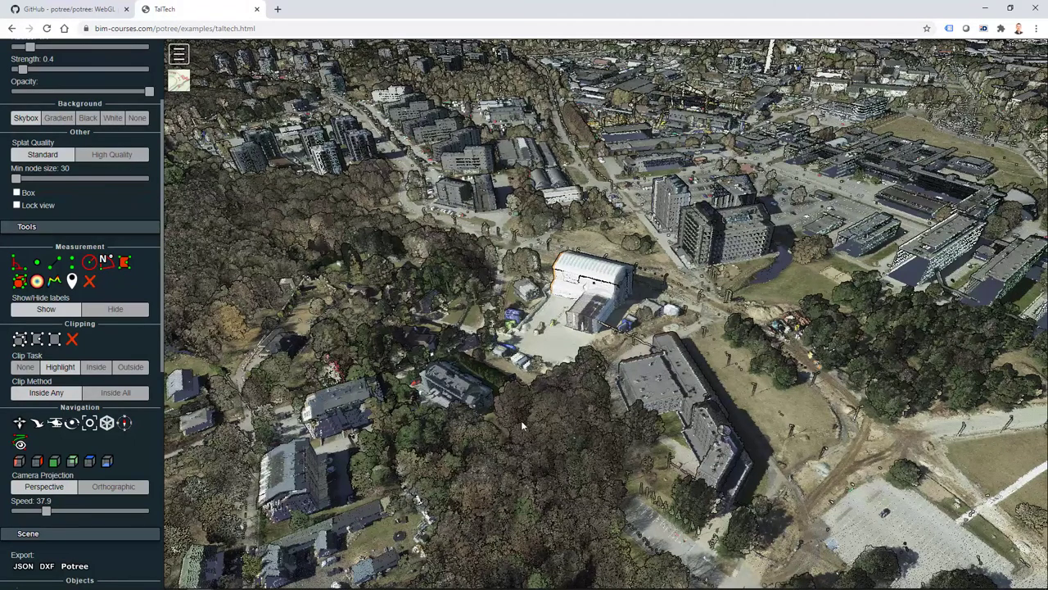
scroll(535, 424, up, 2)
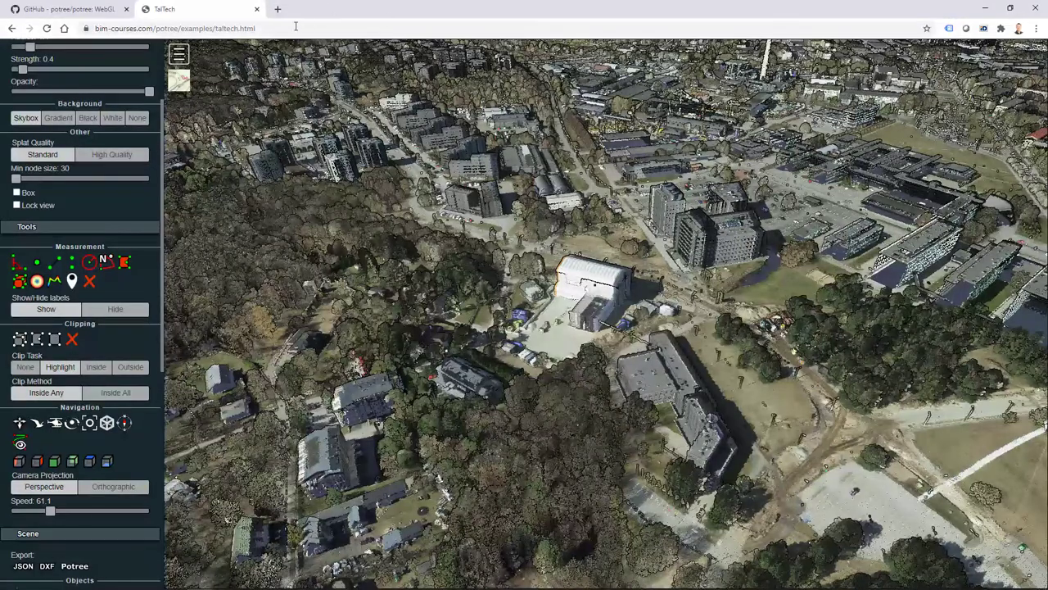
drag(582, 385, 576, 365)
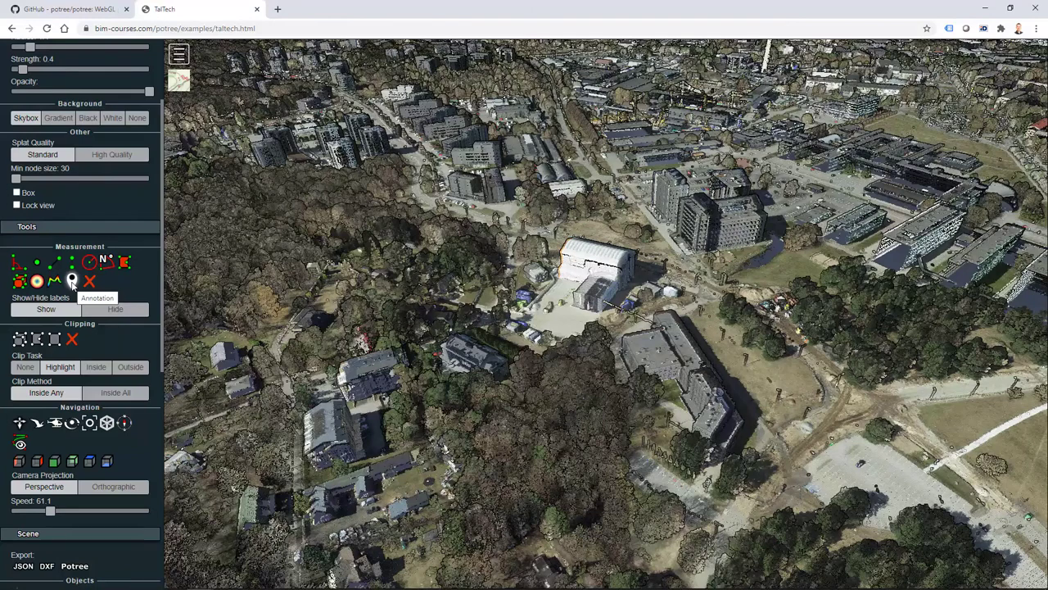
- Place an annotation on the white building and replace 'Annotation Title' with 'MP3'
click(589, 280)
scroll(82, 368, down, 5)
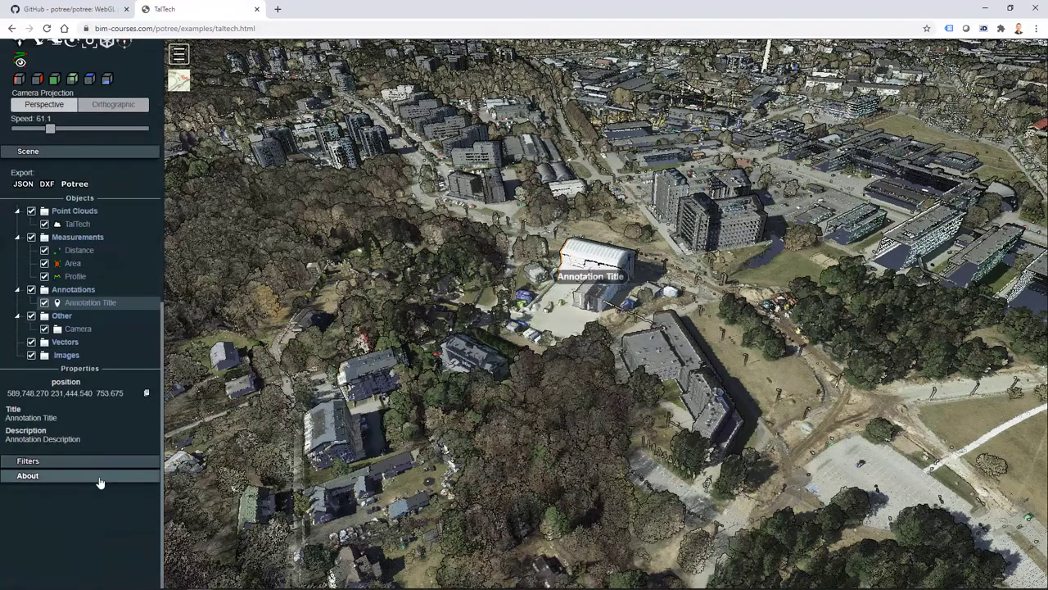
click(46, 418)
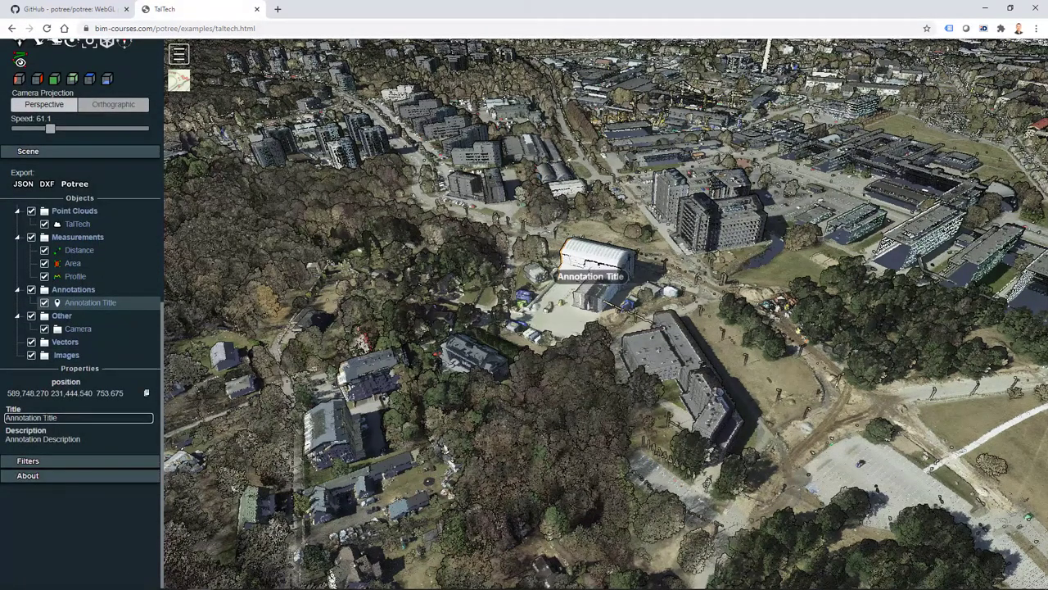
drag(43, 418, 4, 418)
text(MP3)
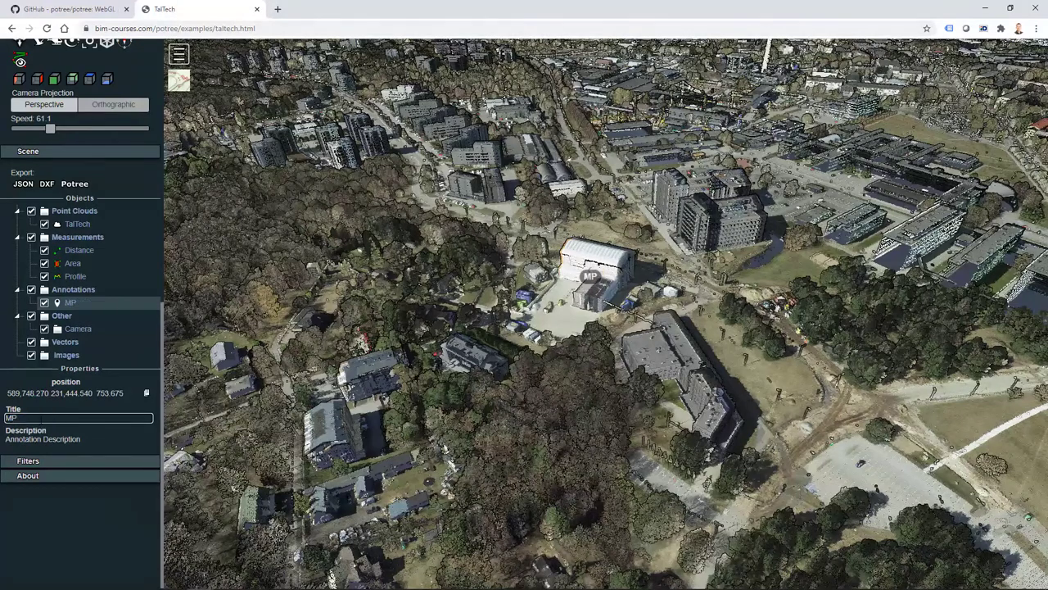